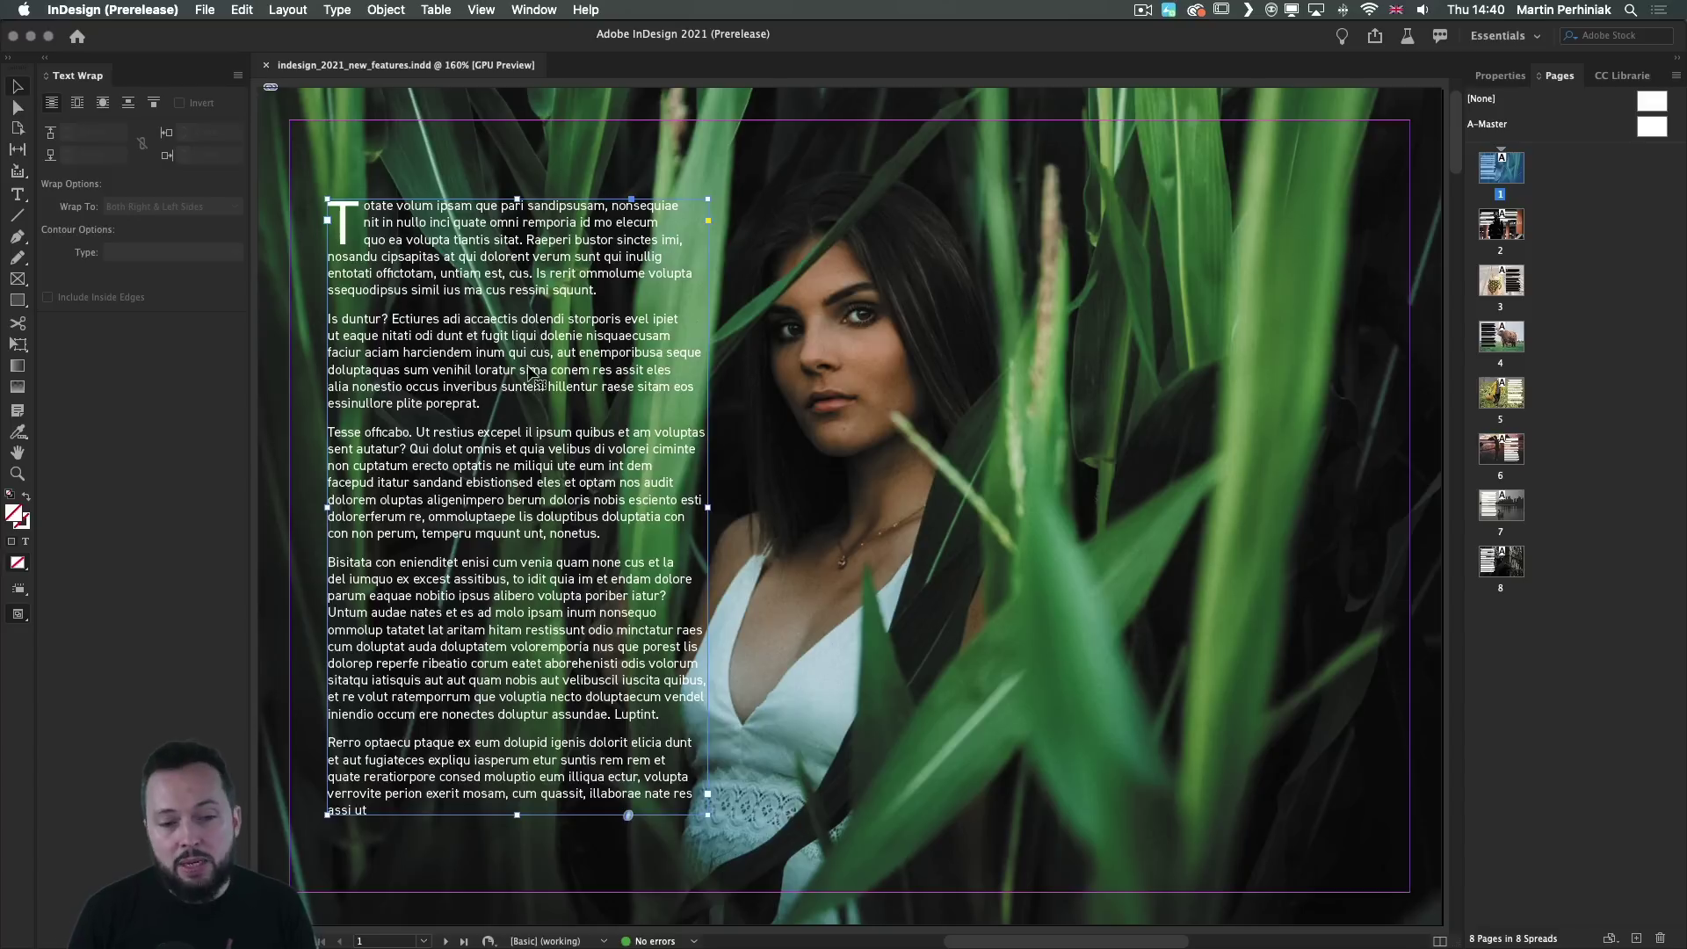
Shift the body text frame beside the woman in the grass, then select the portrait photo.
left_click_drag(531, 372, 567, 340)
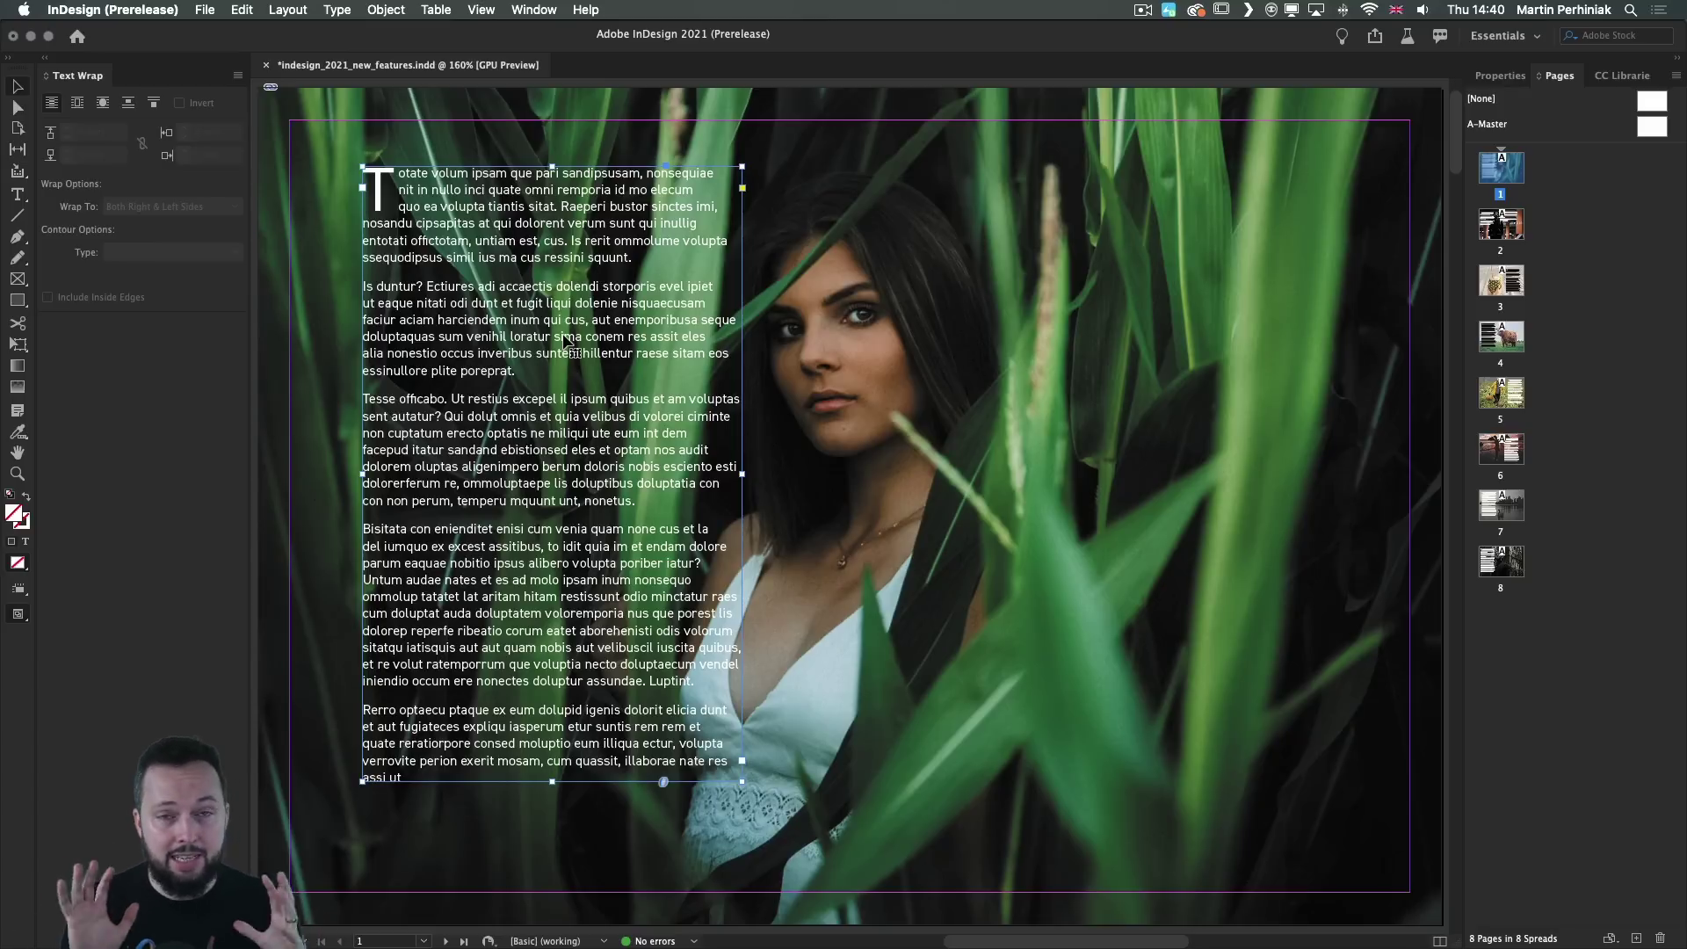
key("super+z")
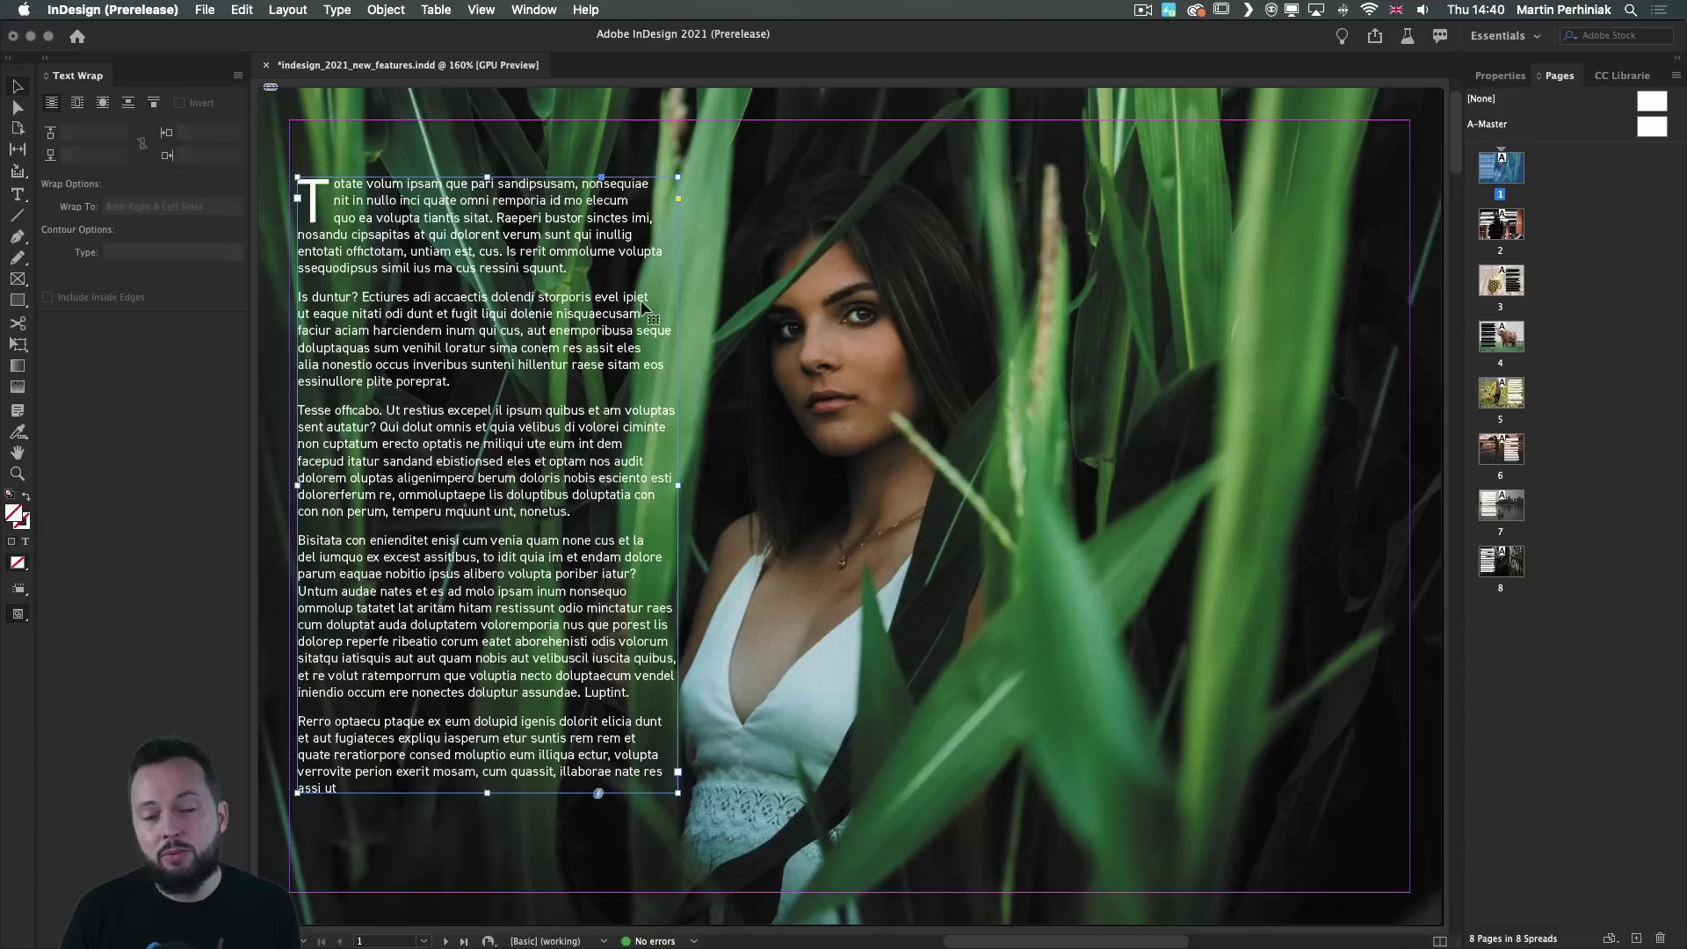
left_click_drag(531, 317, 546, 332)
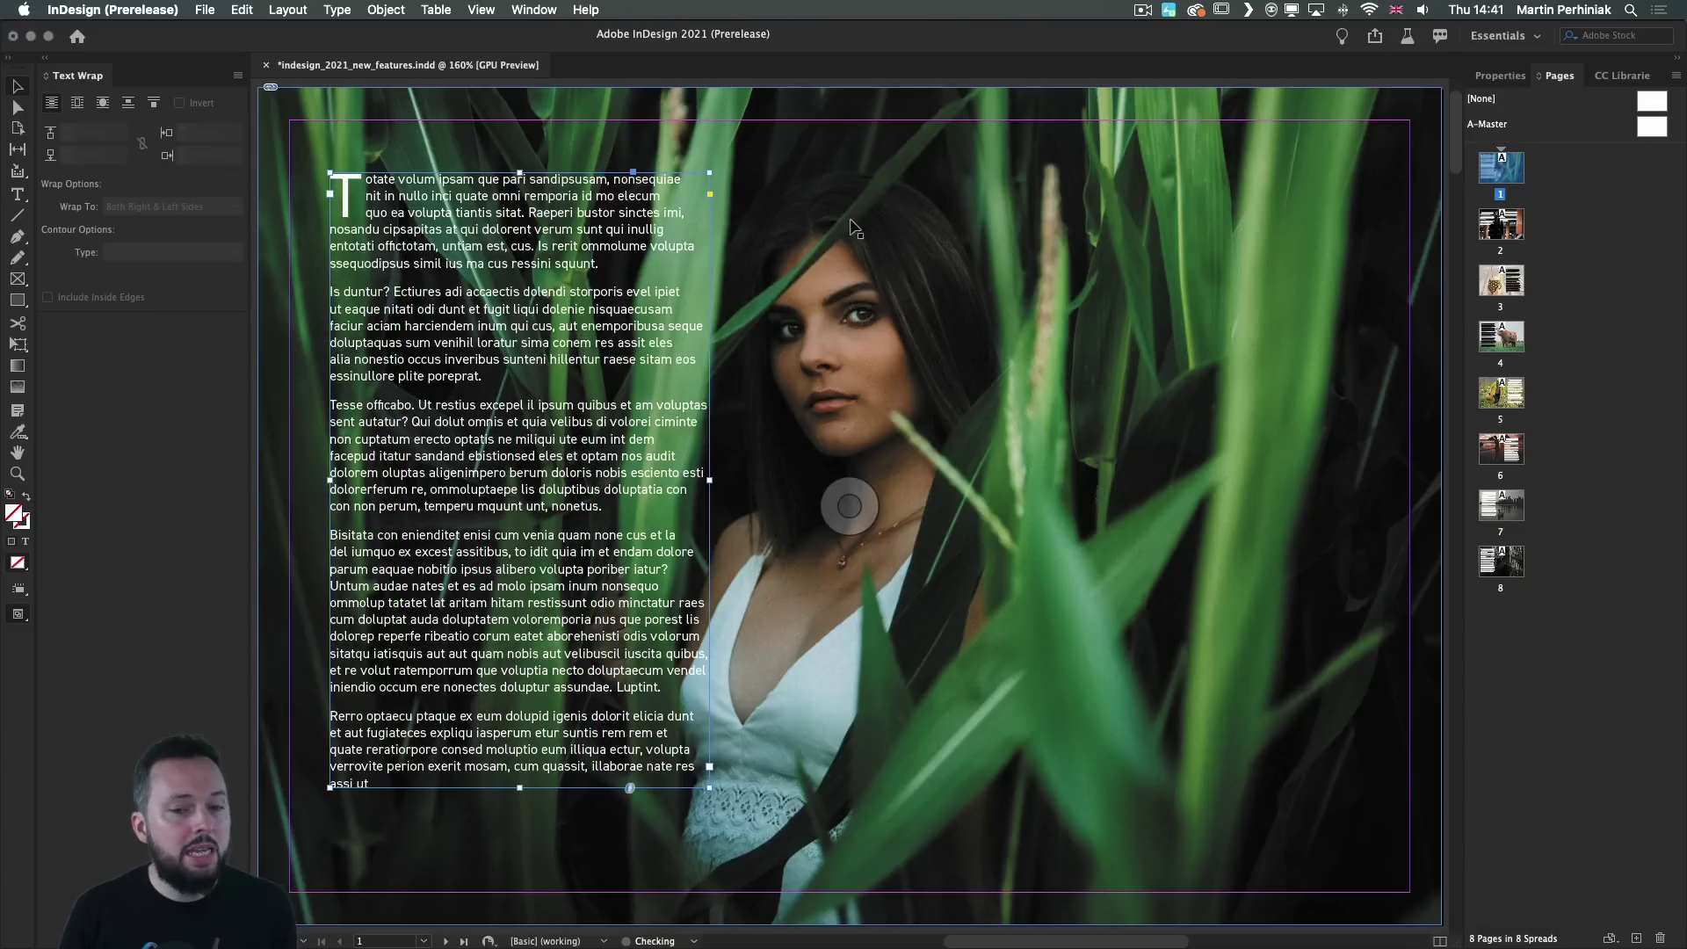
left_click(918, 252)
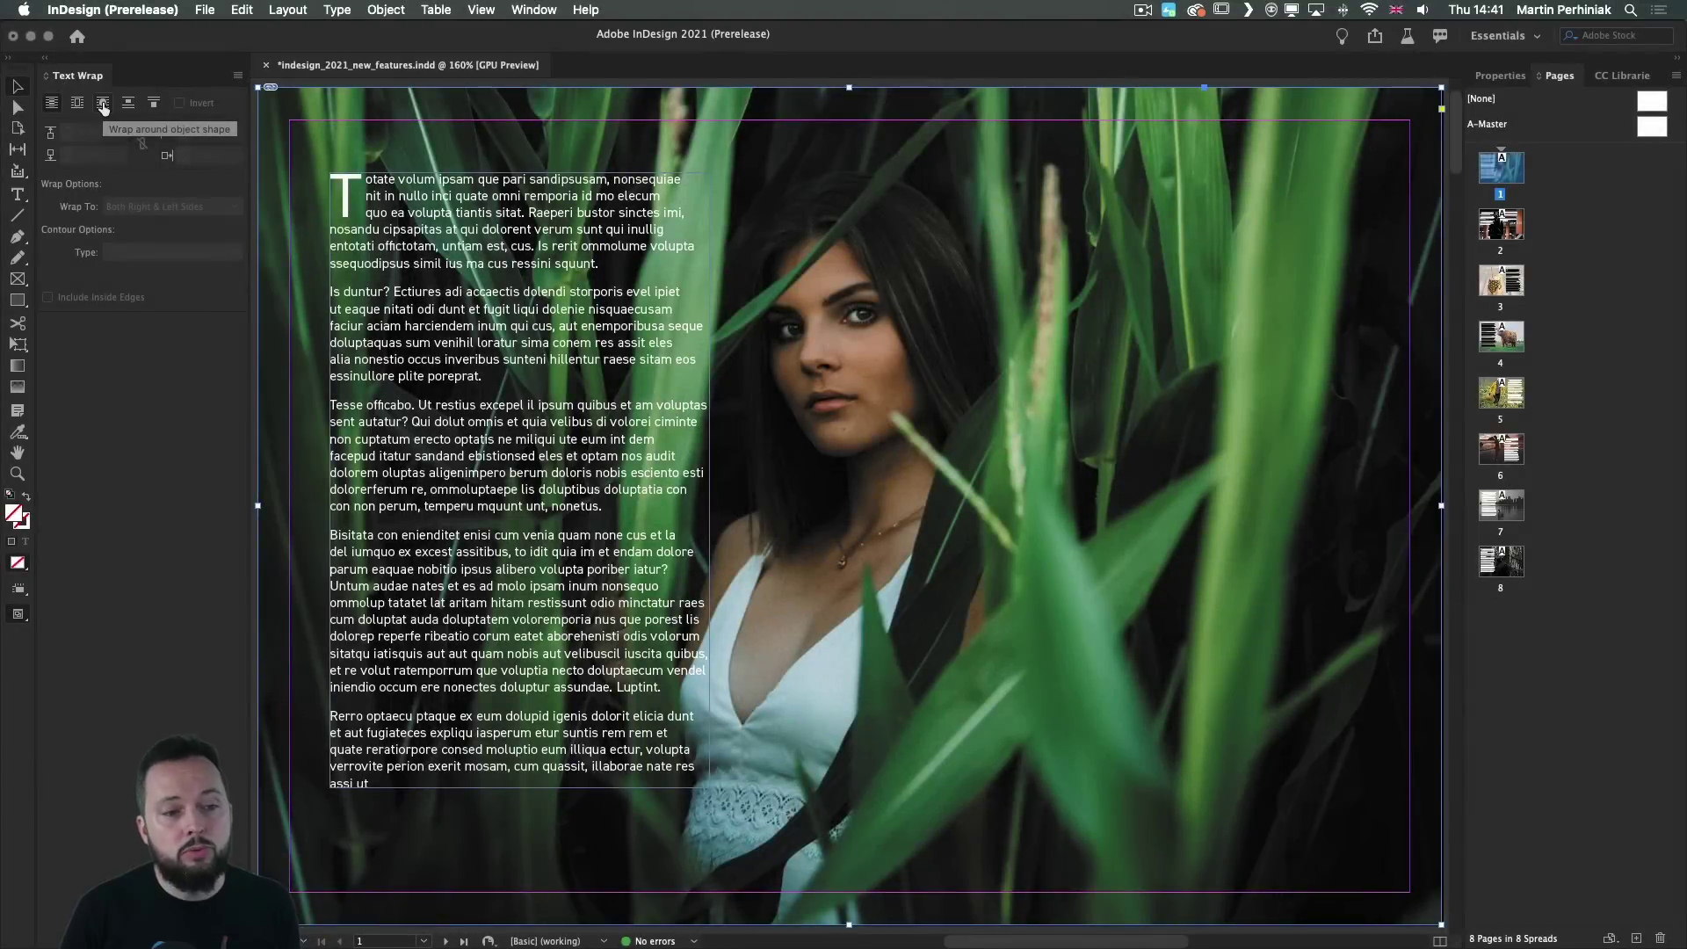
Apply a Wrap Around Object Shape text wrap with a Select Subject contour to the woman's photo.
left_click(103, 104)
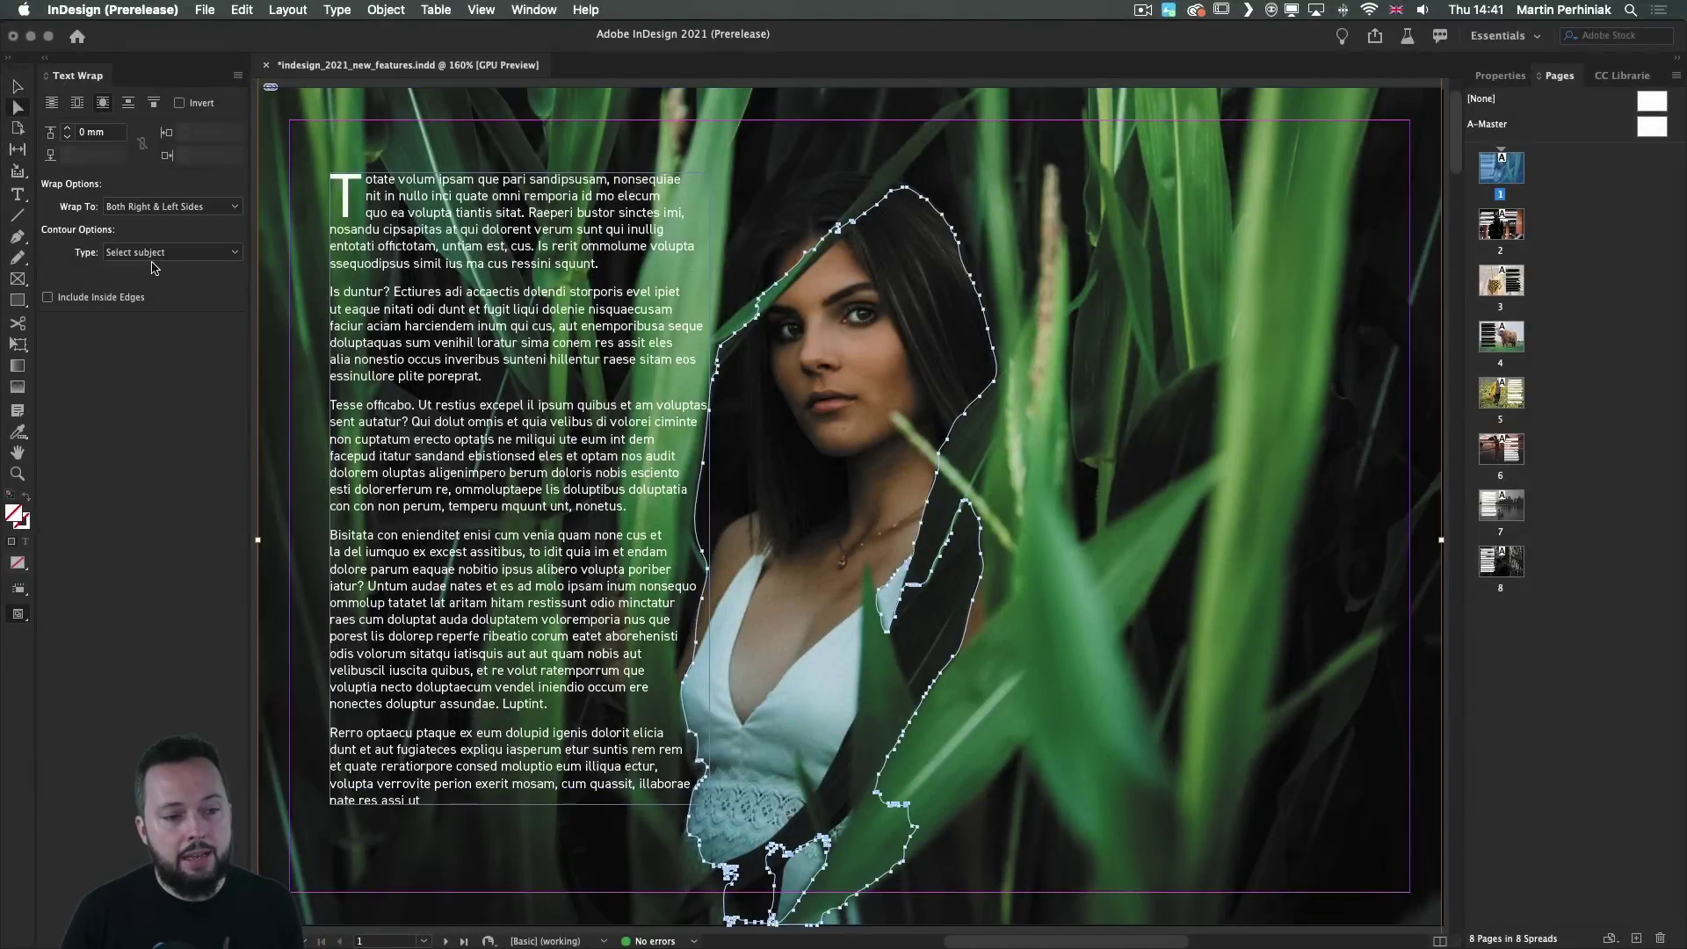
left_click(152, 253)
left_click(155, 289)
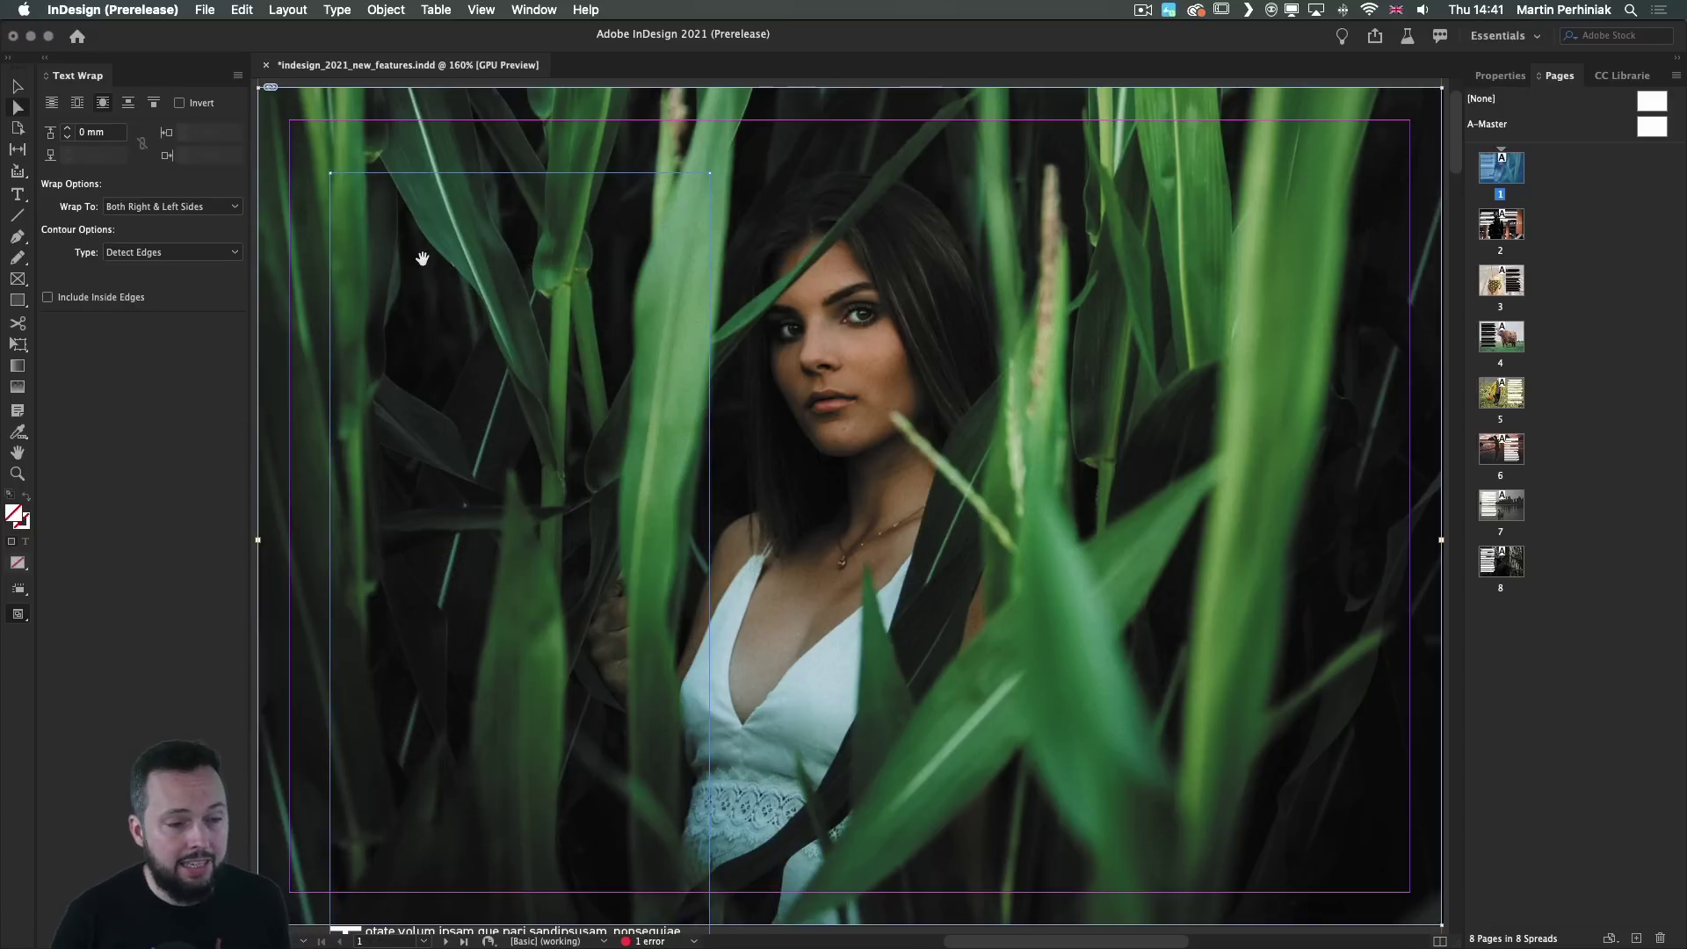
left_click(204, 253)
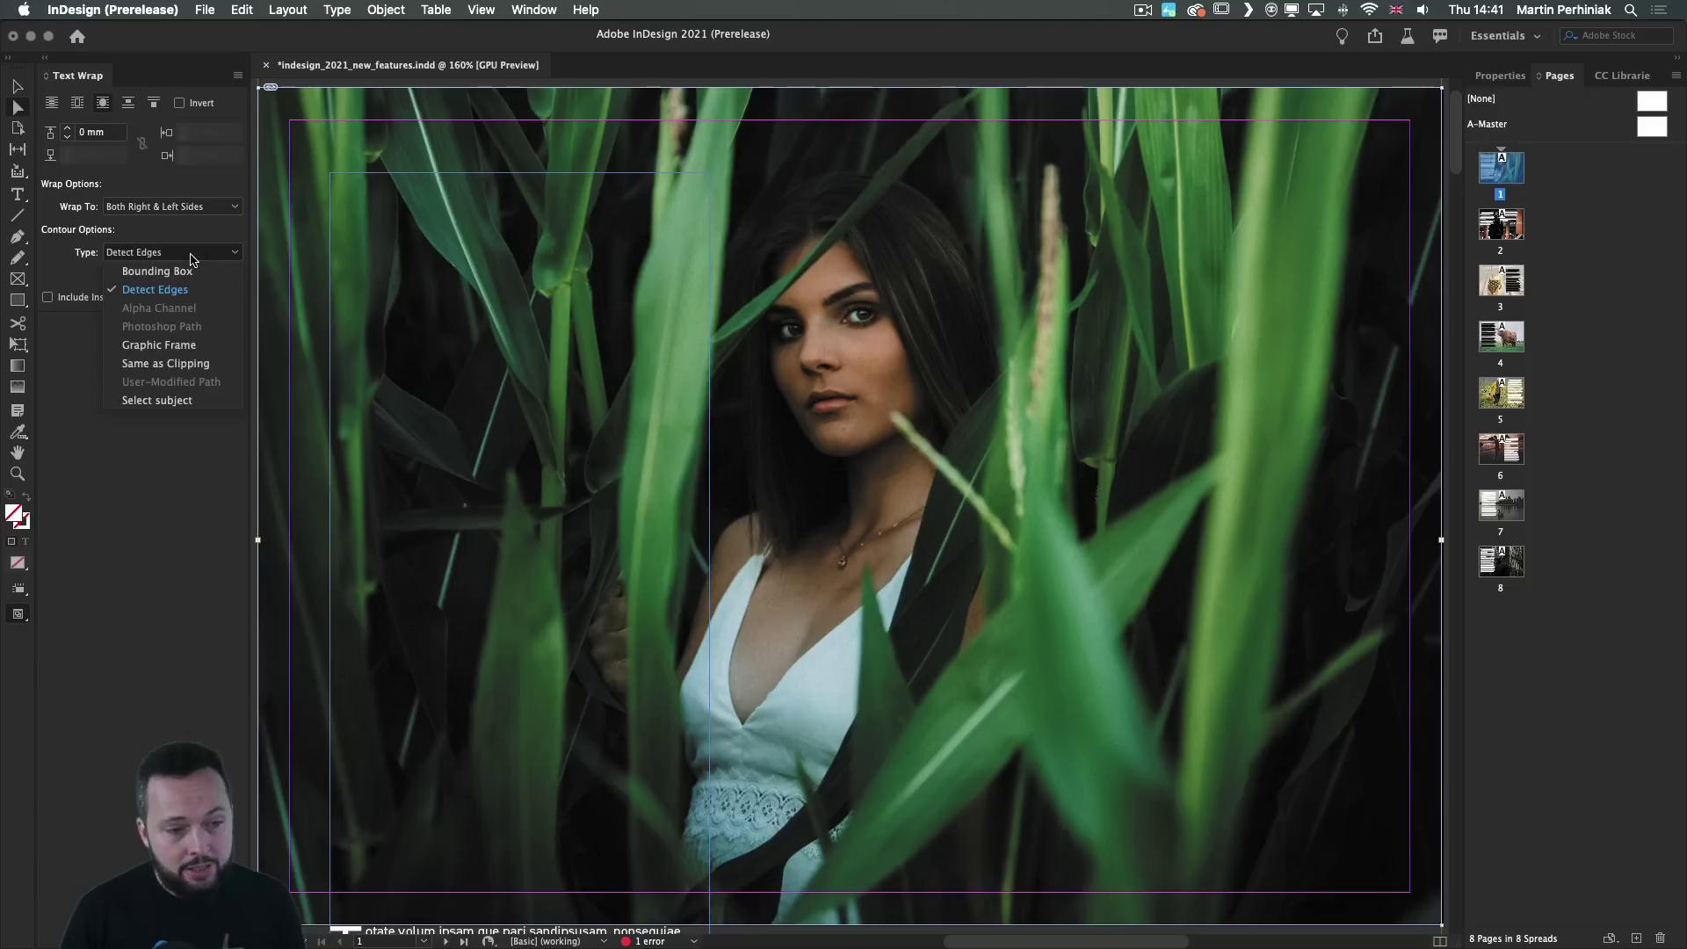
left_click(157, 401)
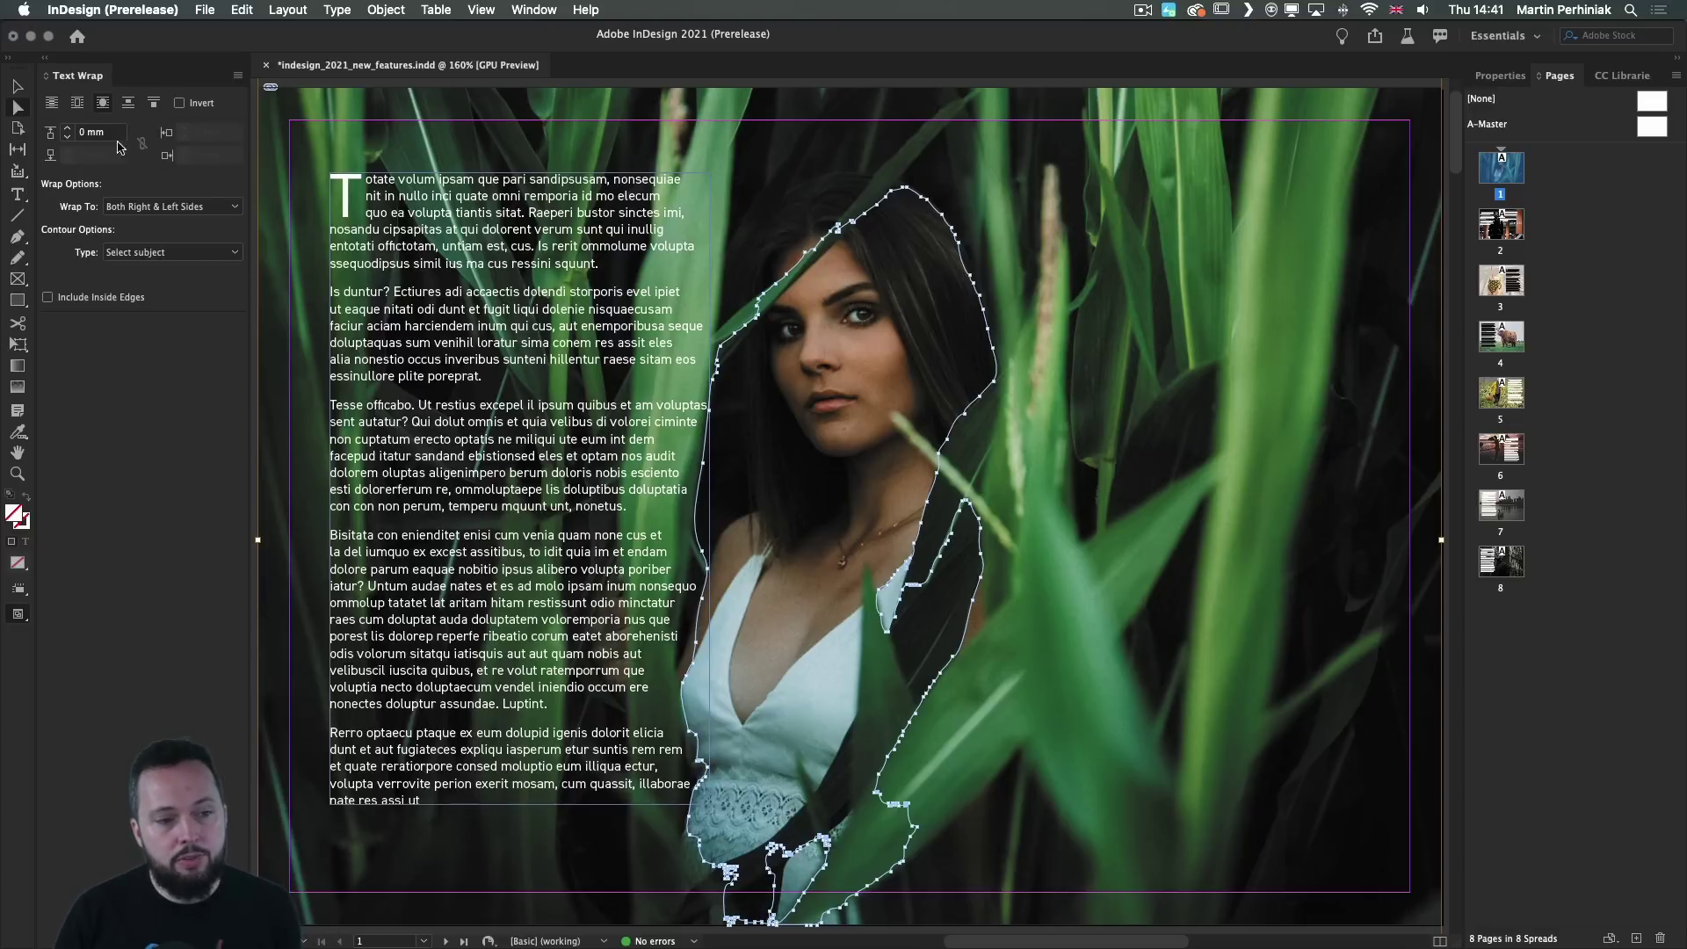
Raise the text wrap offset around the woman to 4 mm.
left_click(68, 127)
left_click(67, 127)
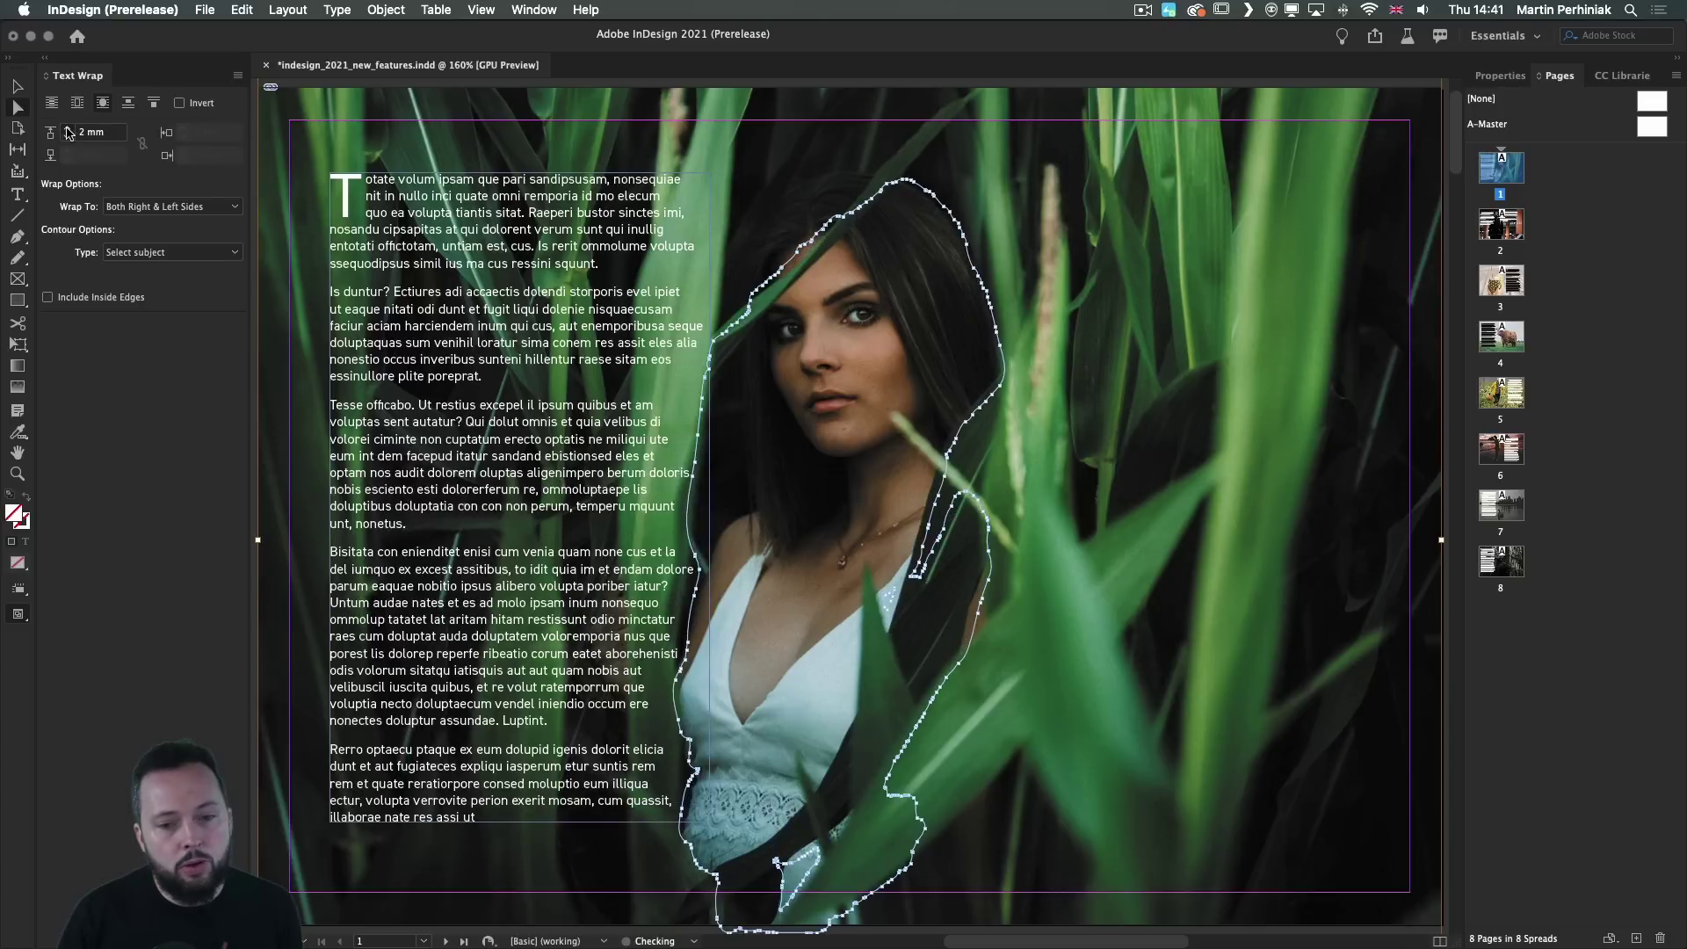
left_click(68, 128)
left_click(67, 127)
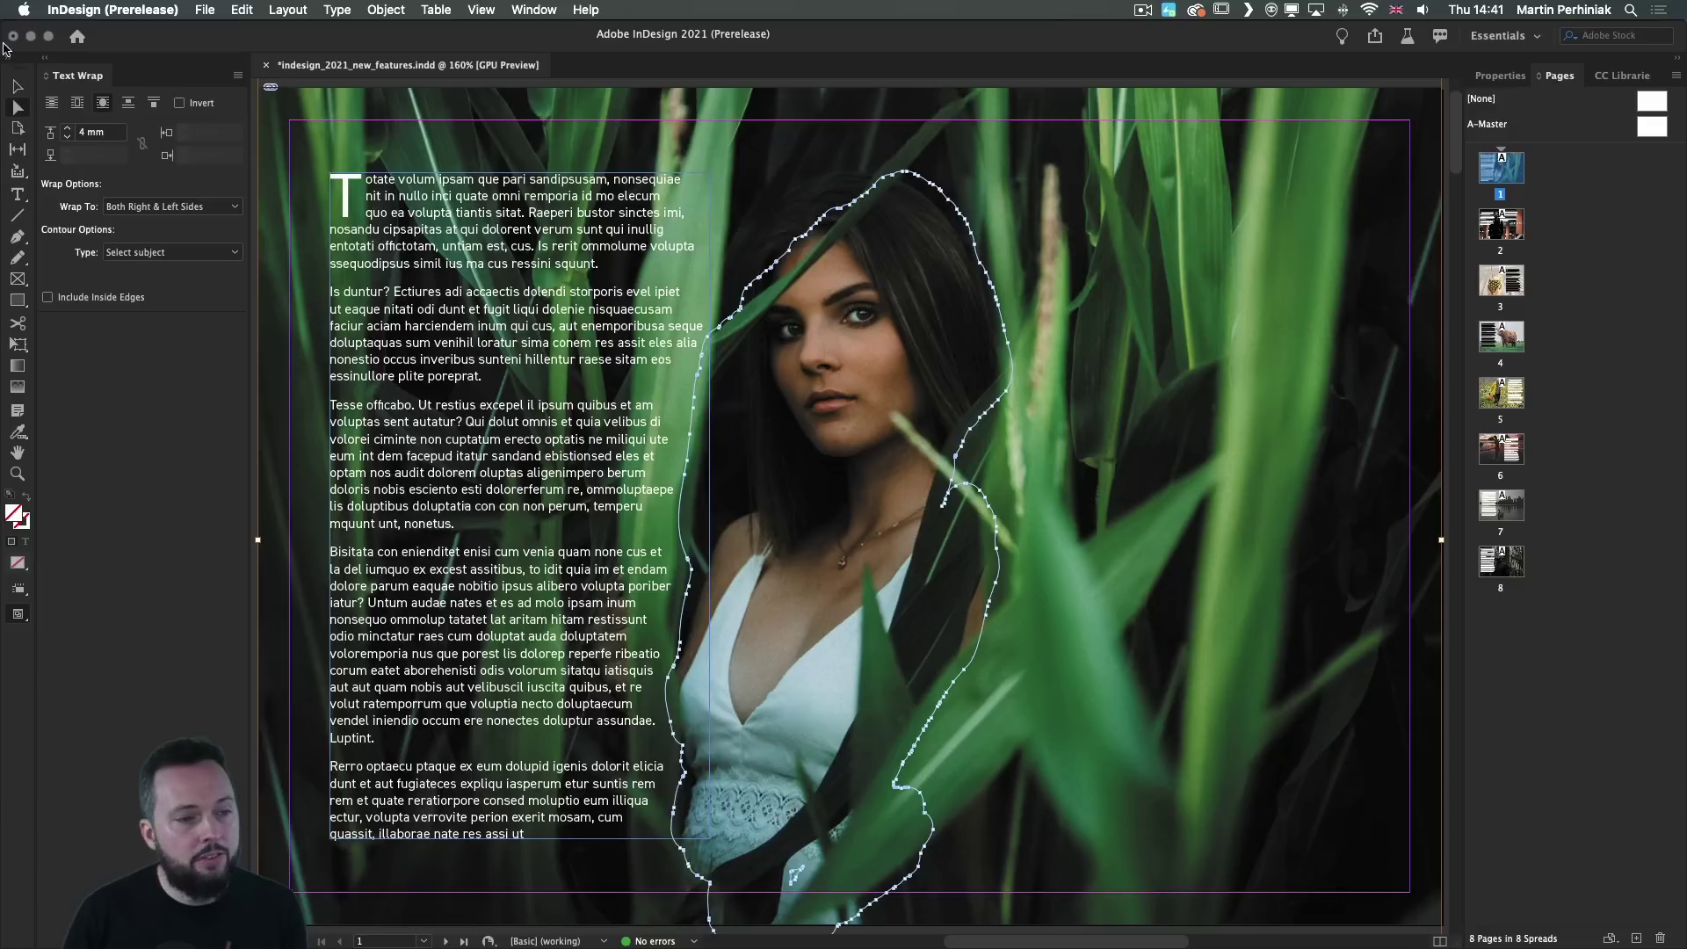
Move the body text frame to the woman's right side to test the wrap, then reselect the photo.
left_click(18, 86)
left_click(439, 253)
left_click_drag(439, 253, 843, 268)
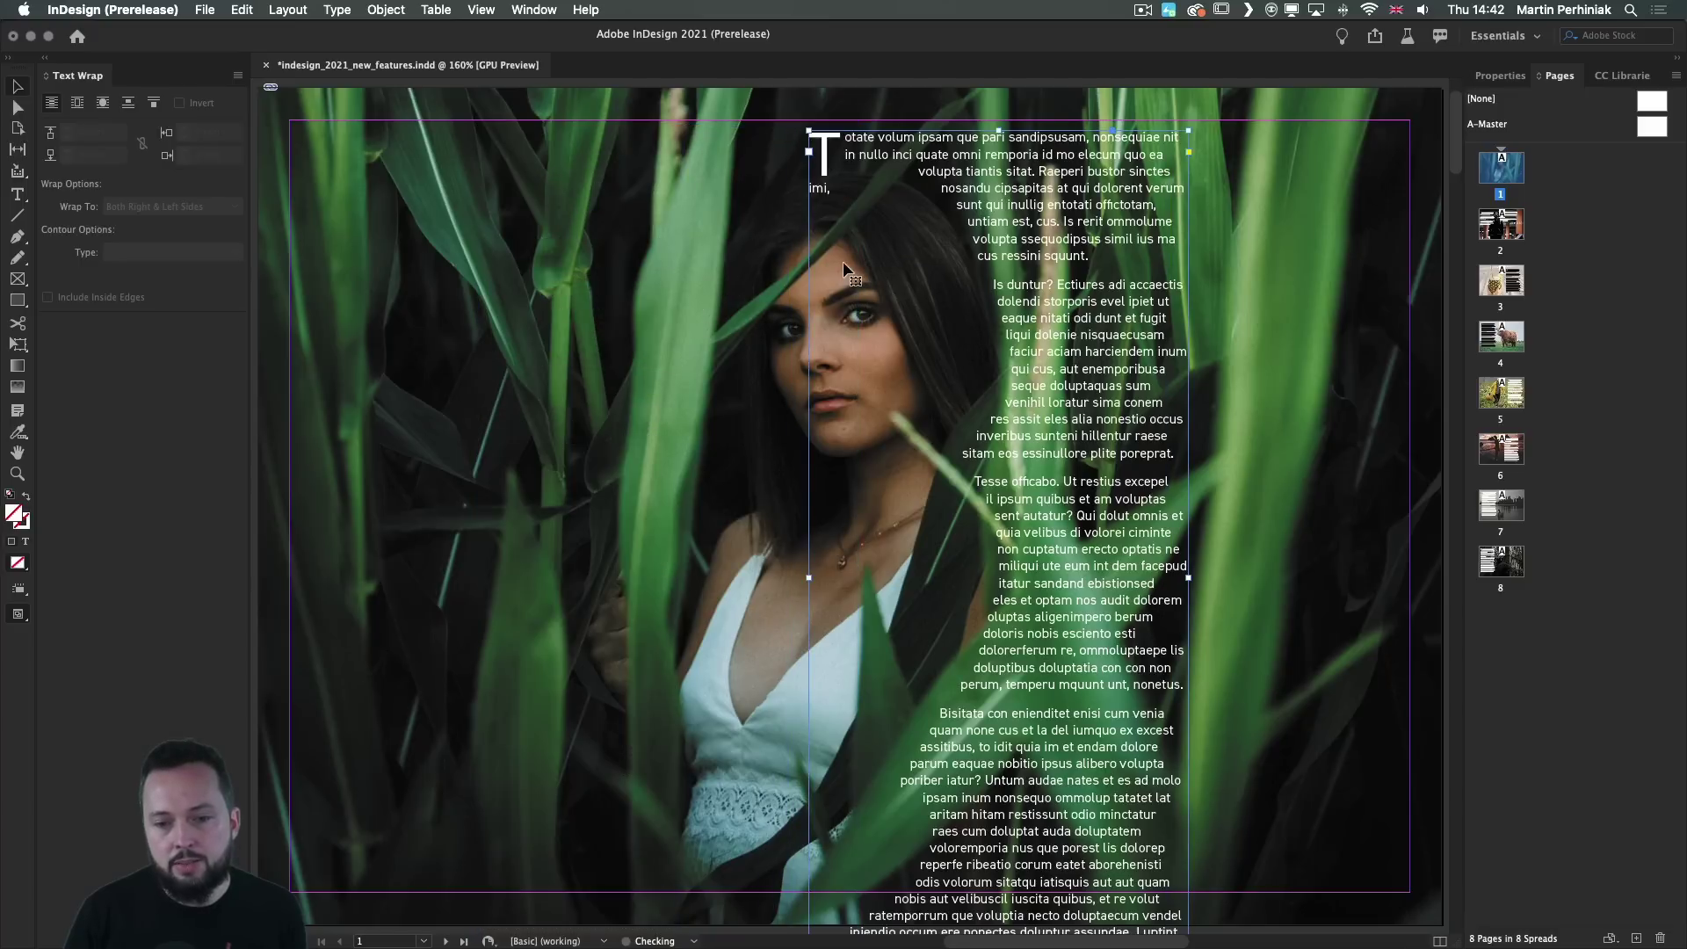
left_click_drag(1051, 303, 613, 290)
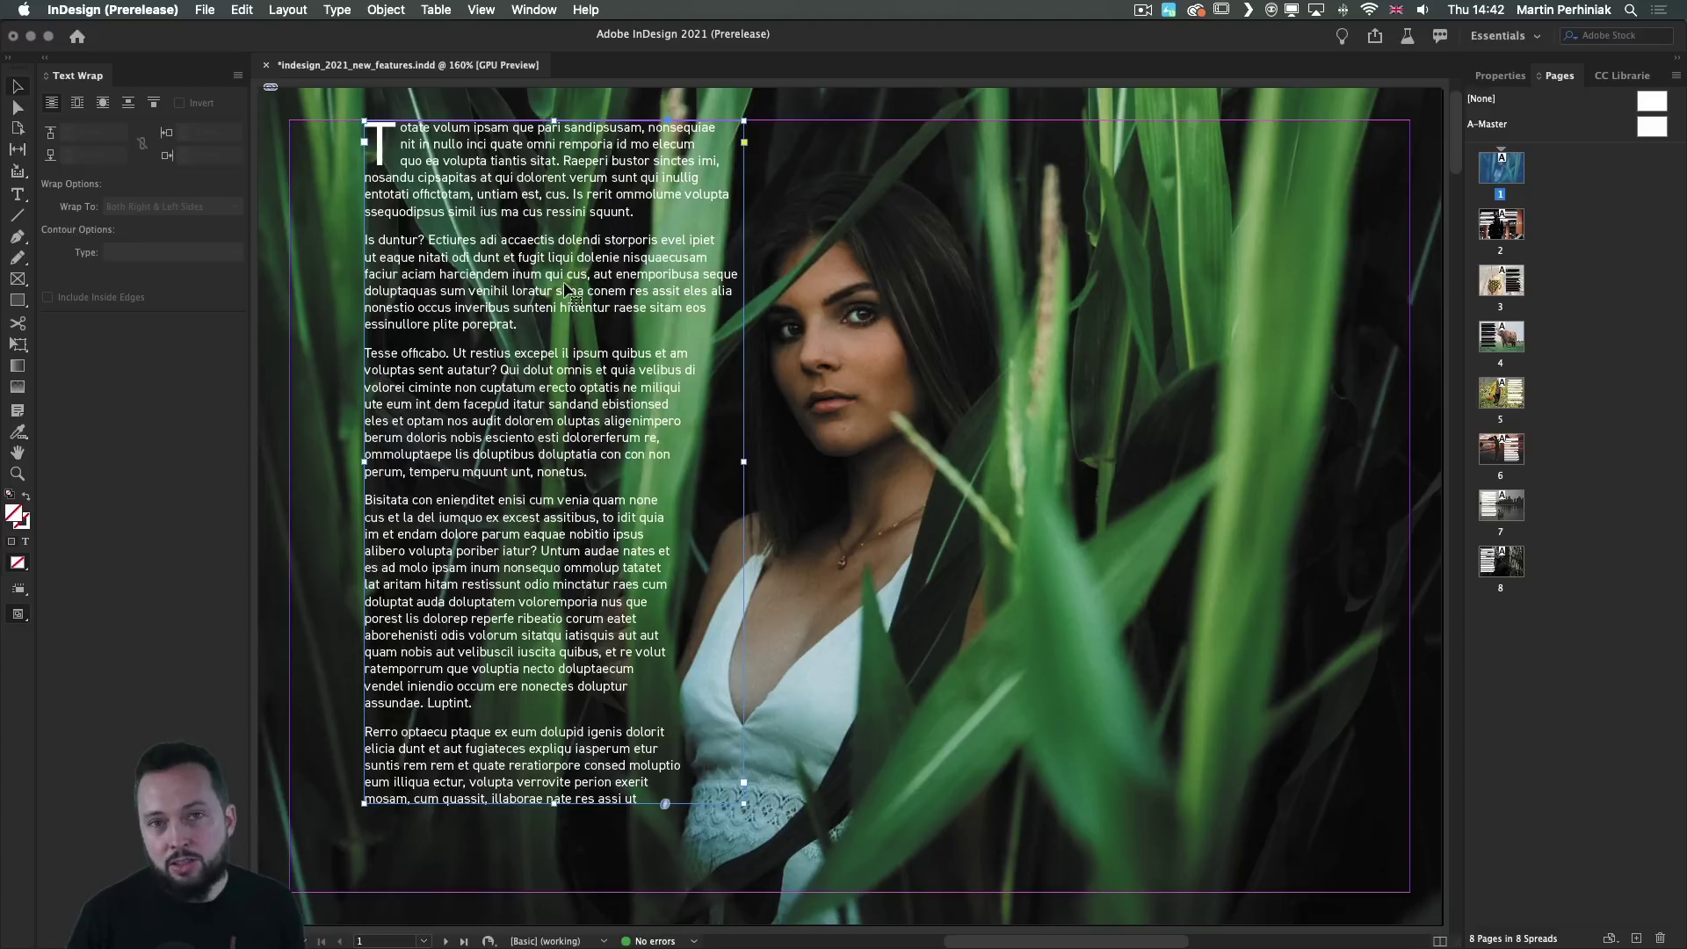
left_click(1037, 261)
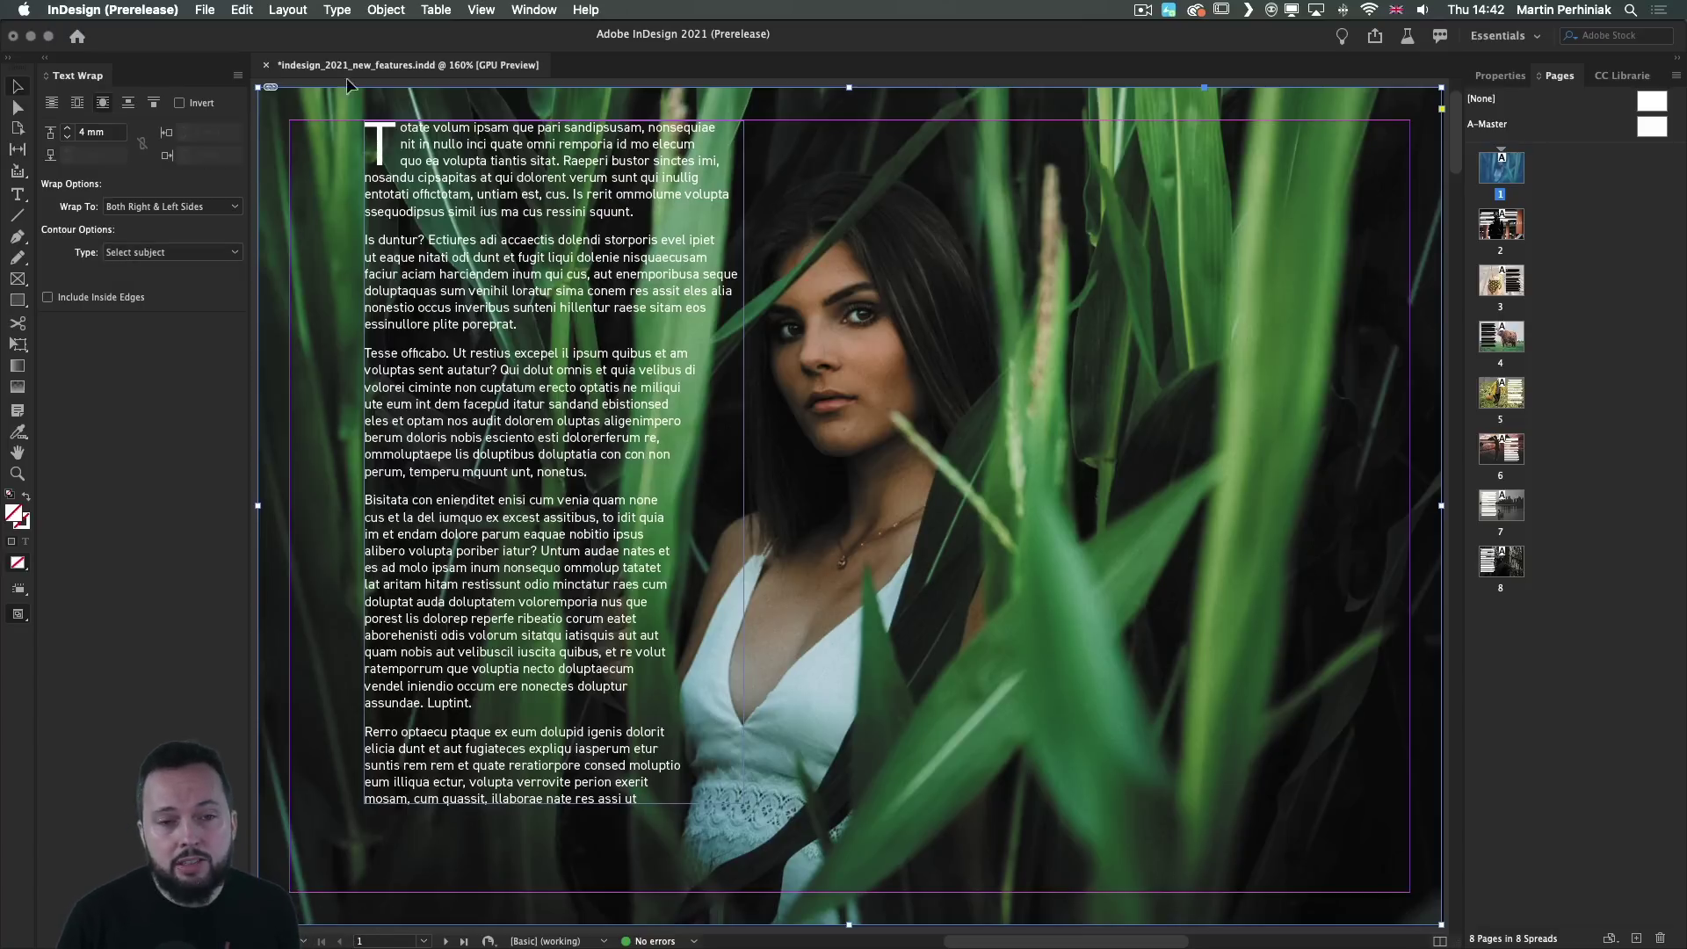
Show the Control panel from the Window menu.
left_click(530, 10)
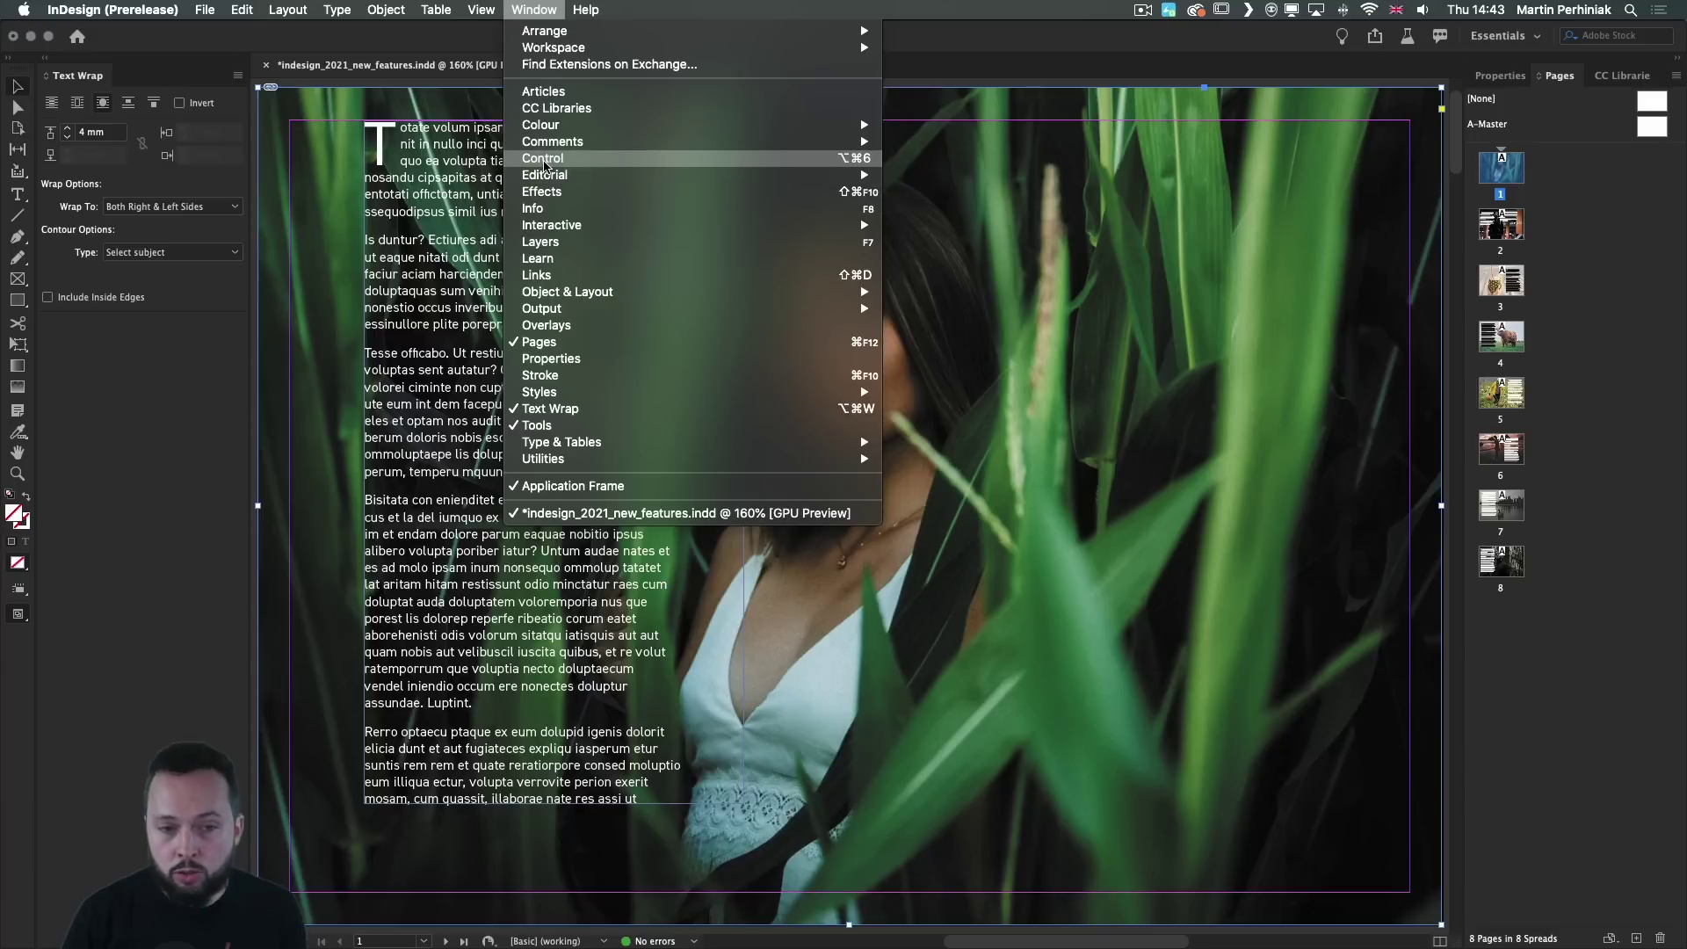
left_click(569, 160)
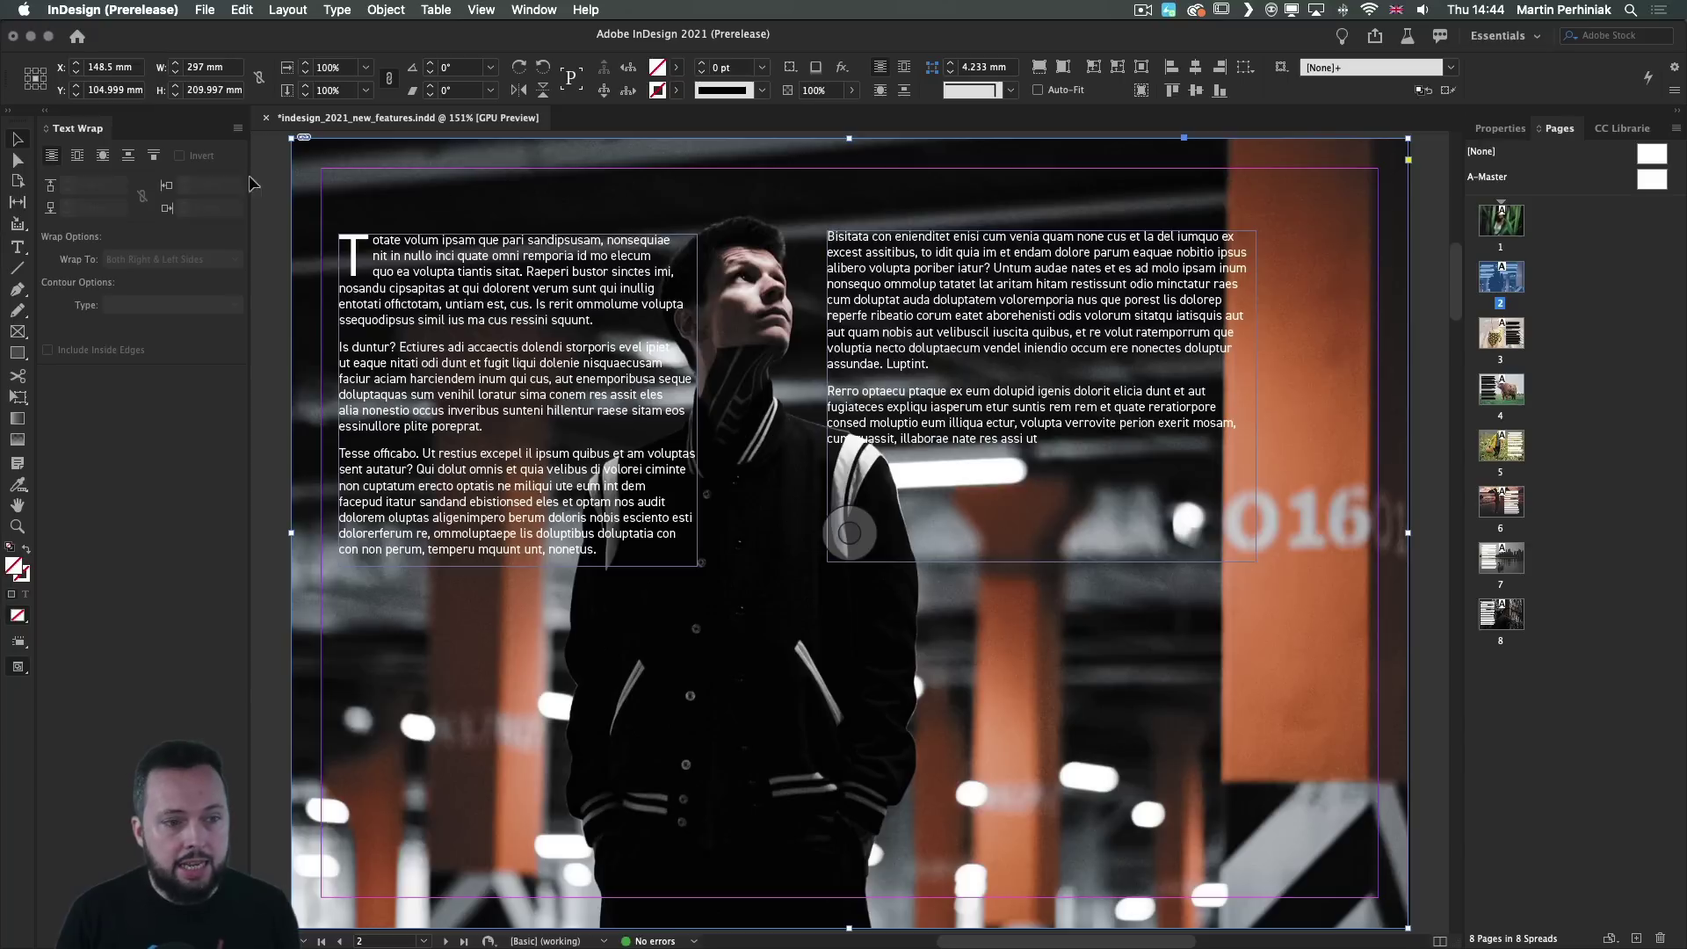
Wrap page 2's text around the man with a Select Subject contour and 4 mm offset.
left_click(103, 156)
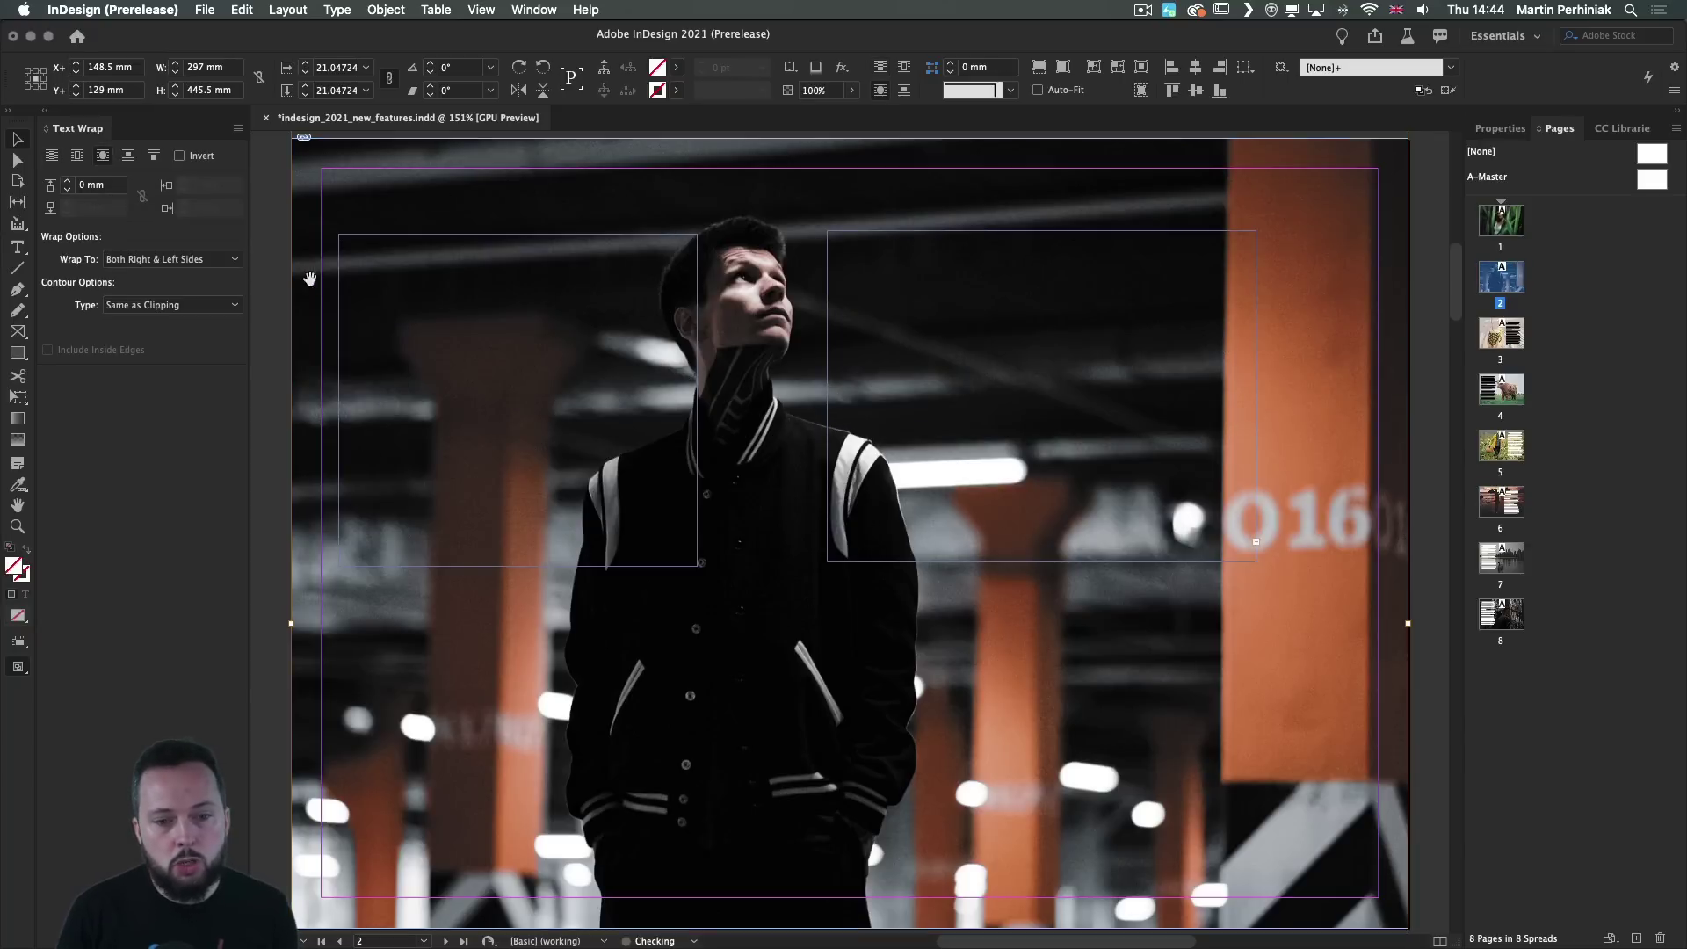
left_click(184, 307)
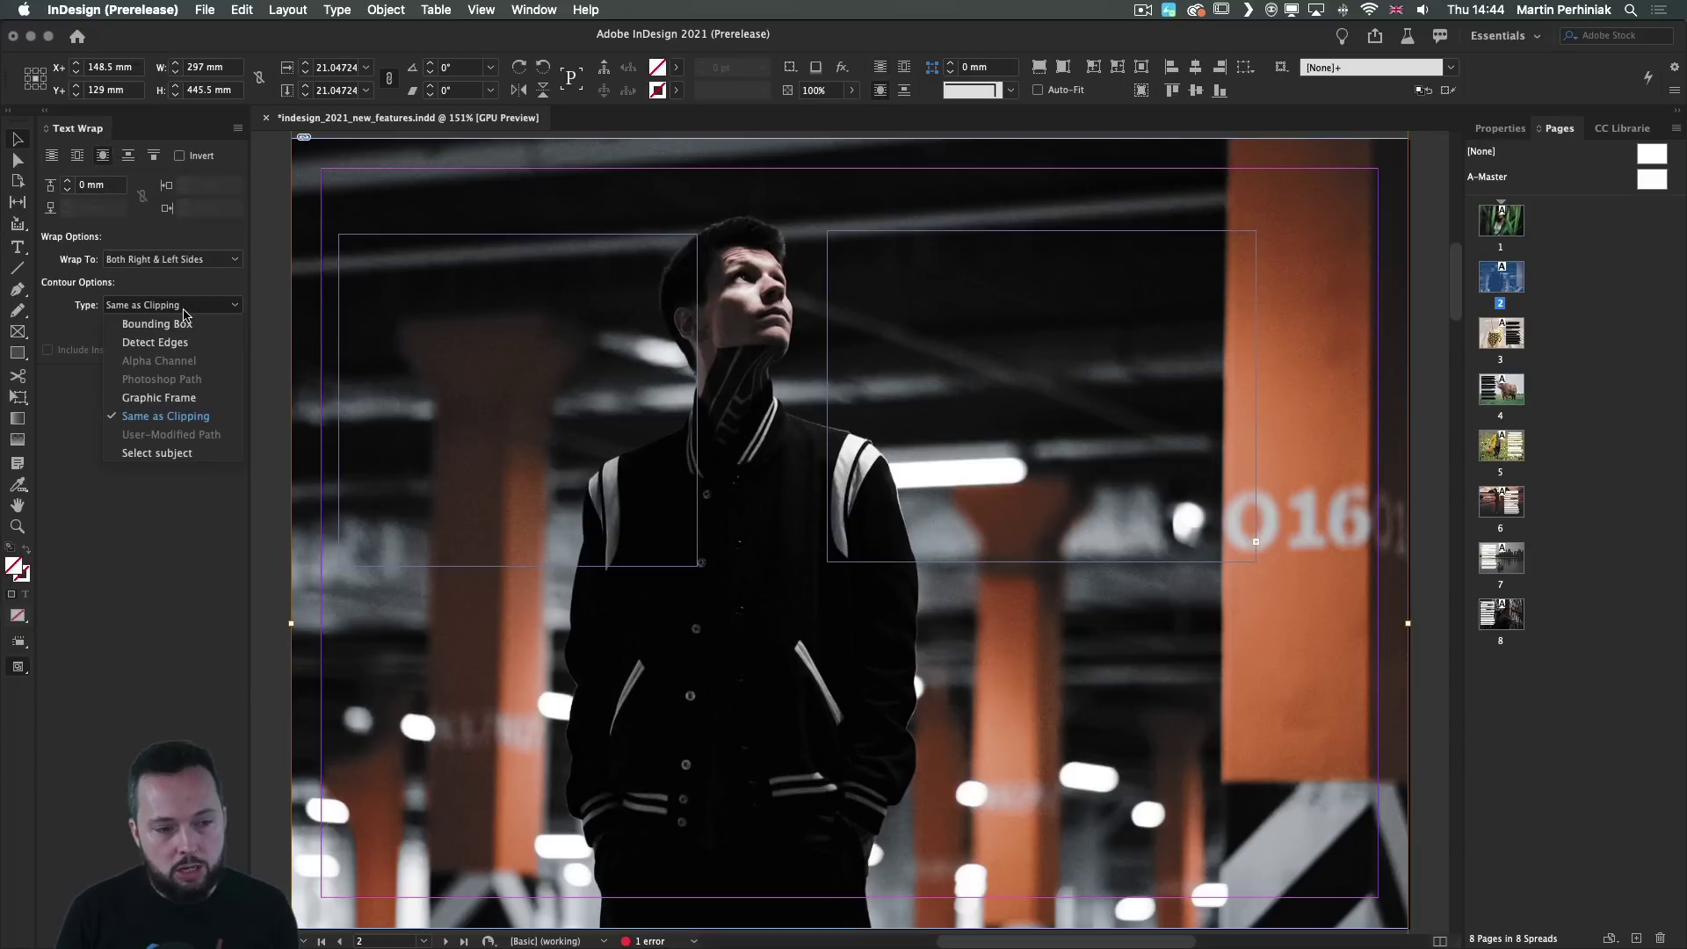
left_click(157, 453)
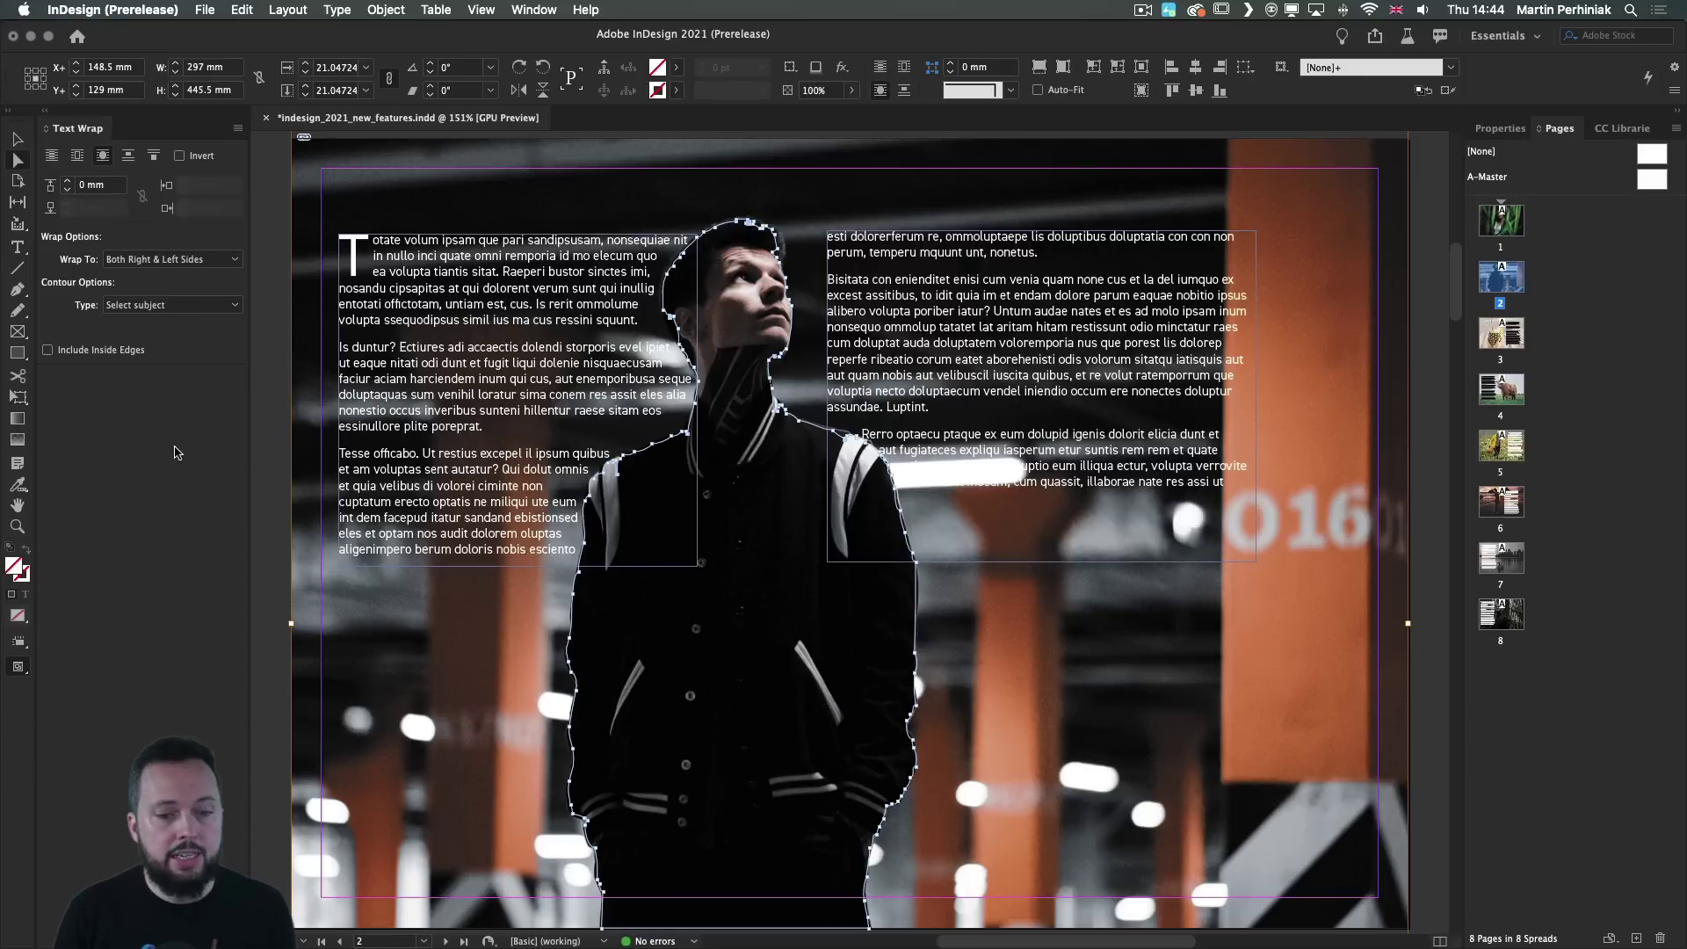
left_click(67, 181)
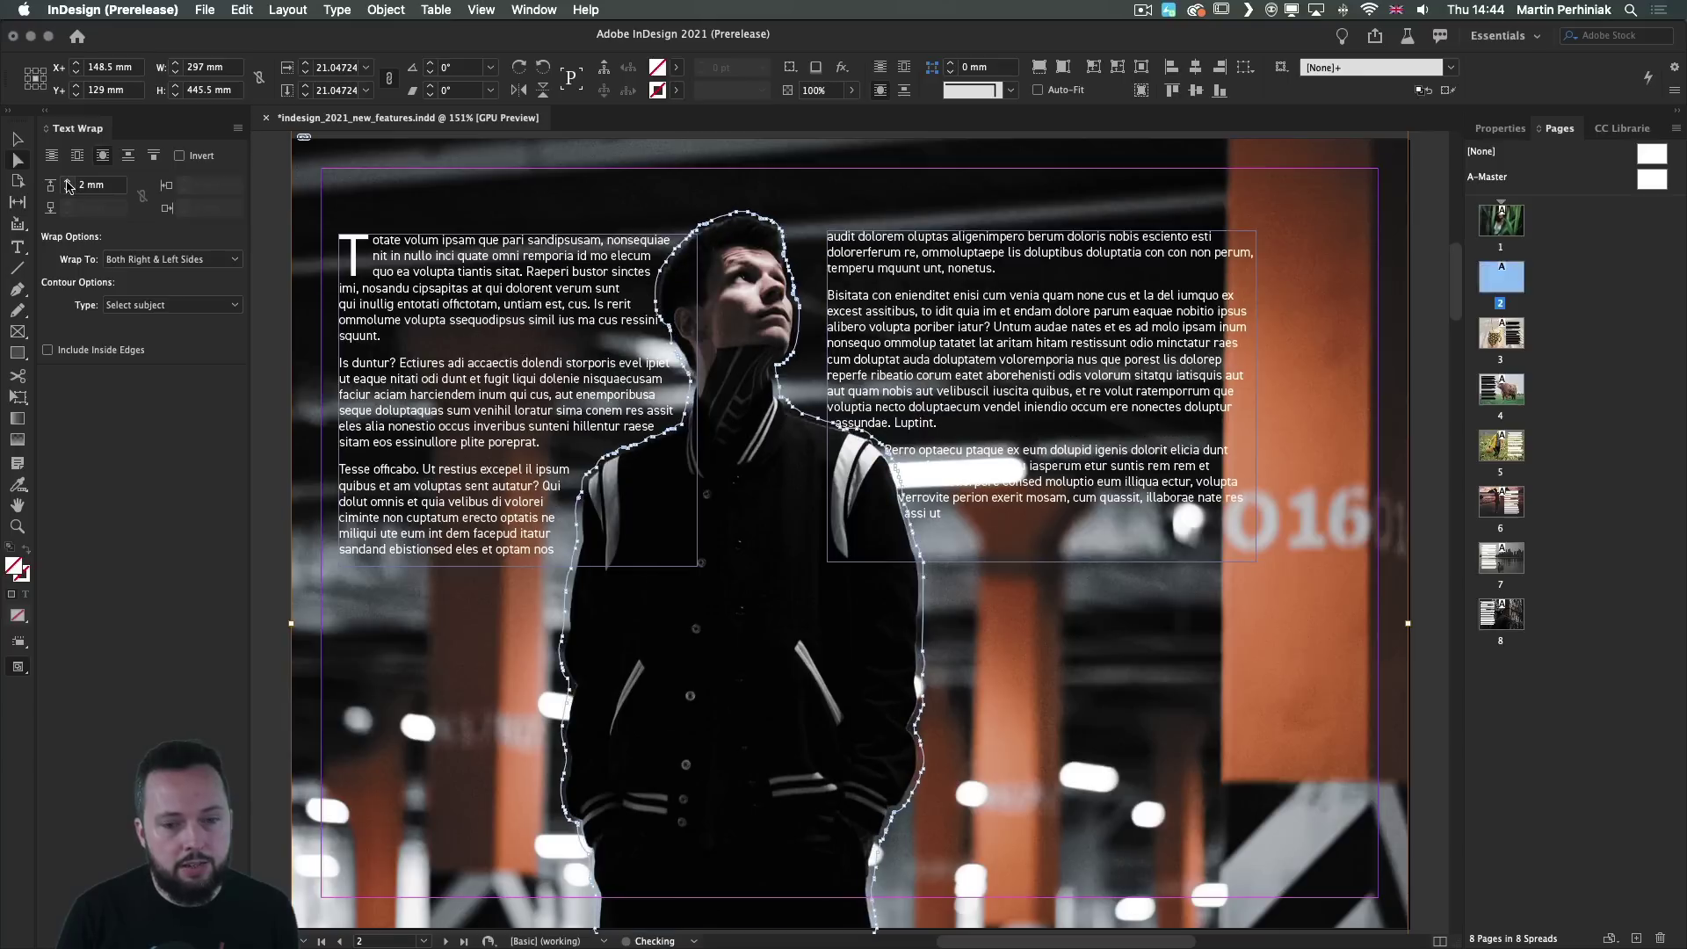
left_click(66, 181)
left_click(67, 181)
left_click(67, 181)
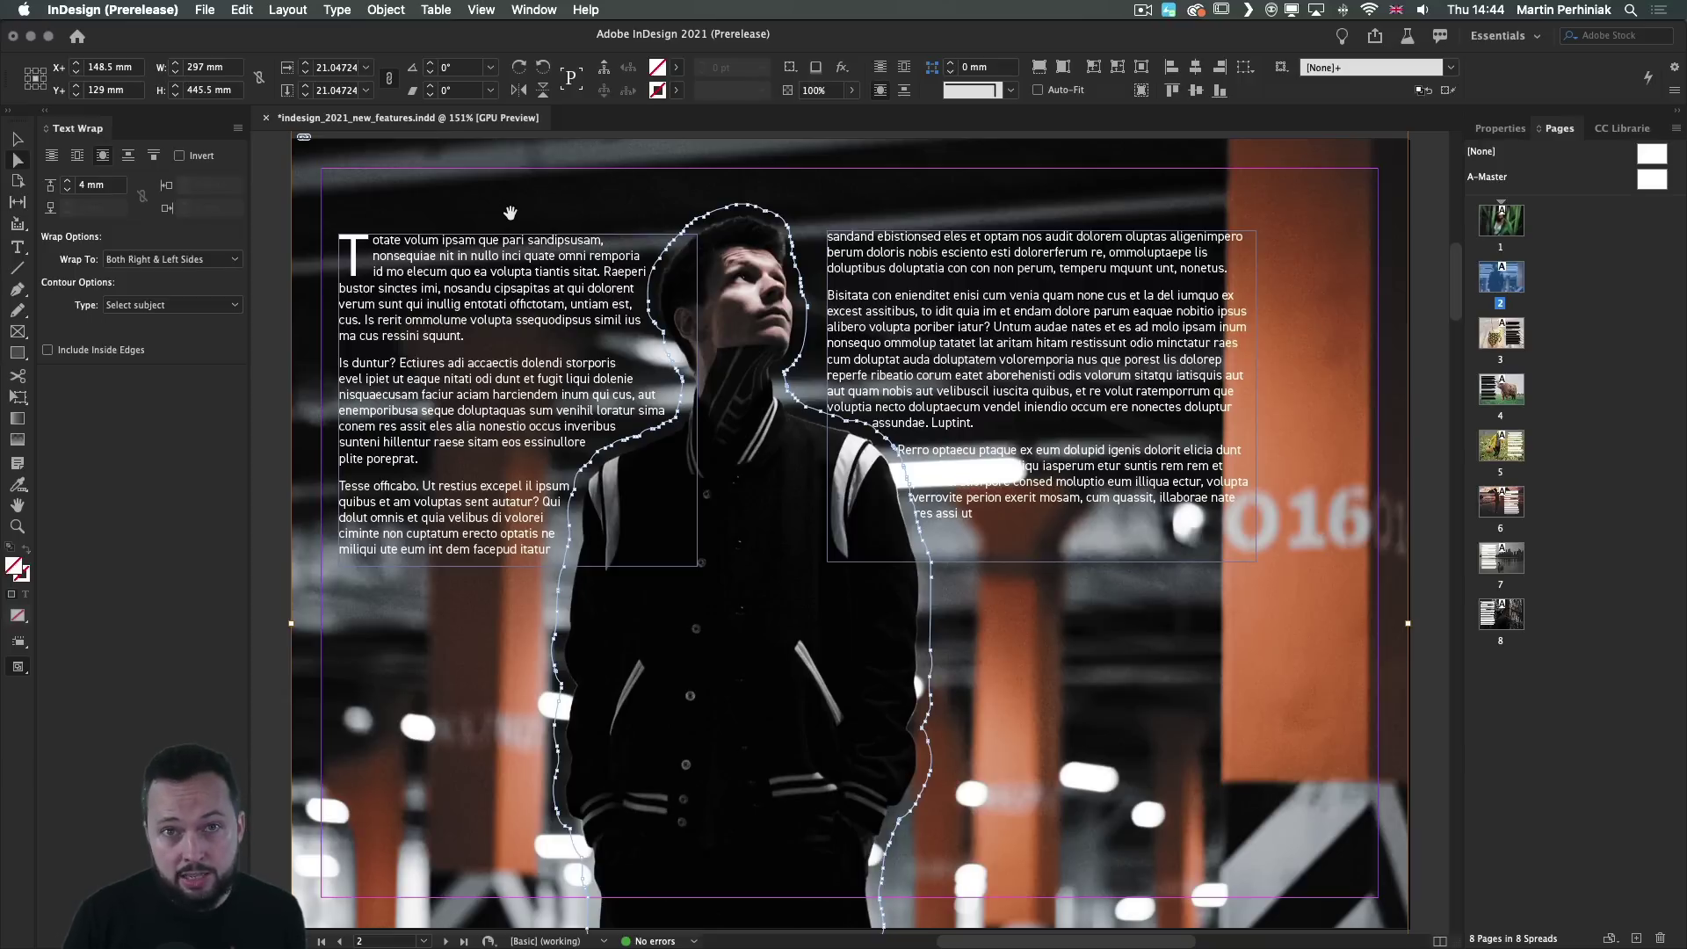
key("v")
left_click(936, 309)
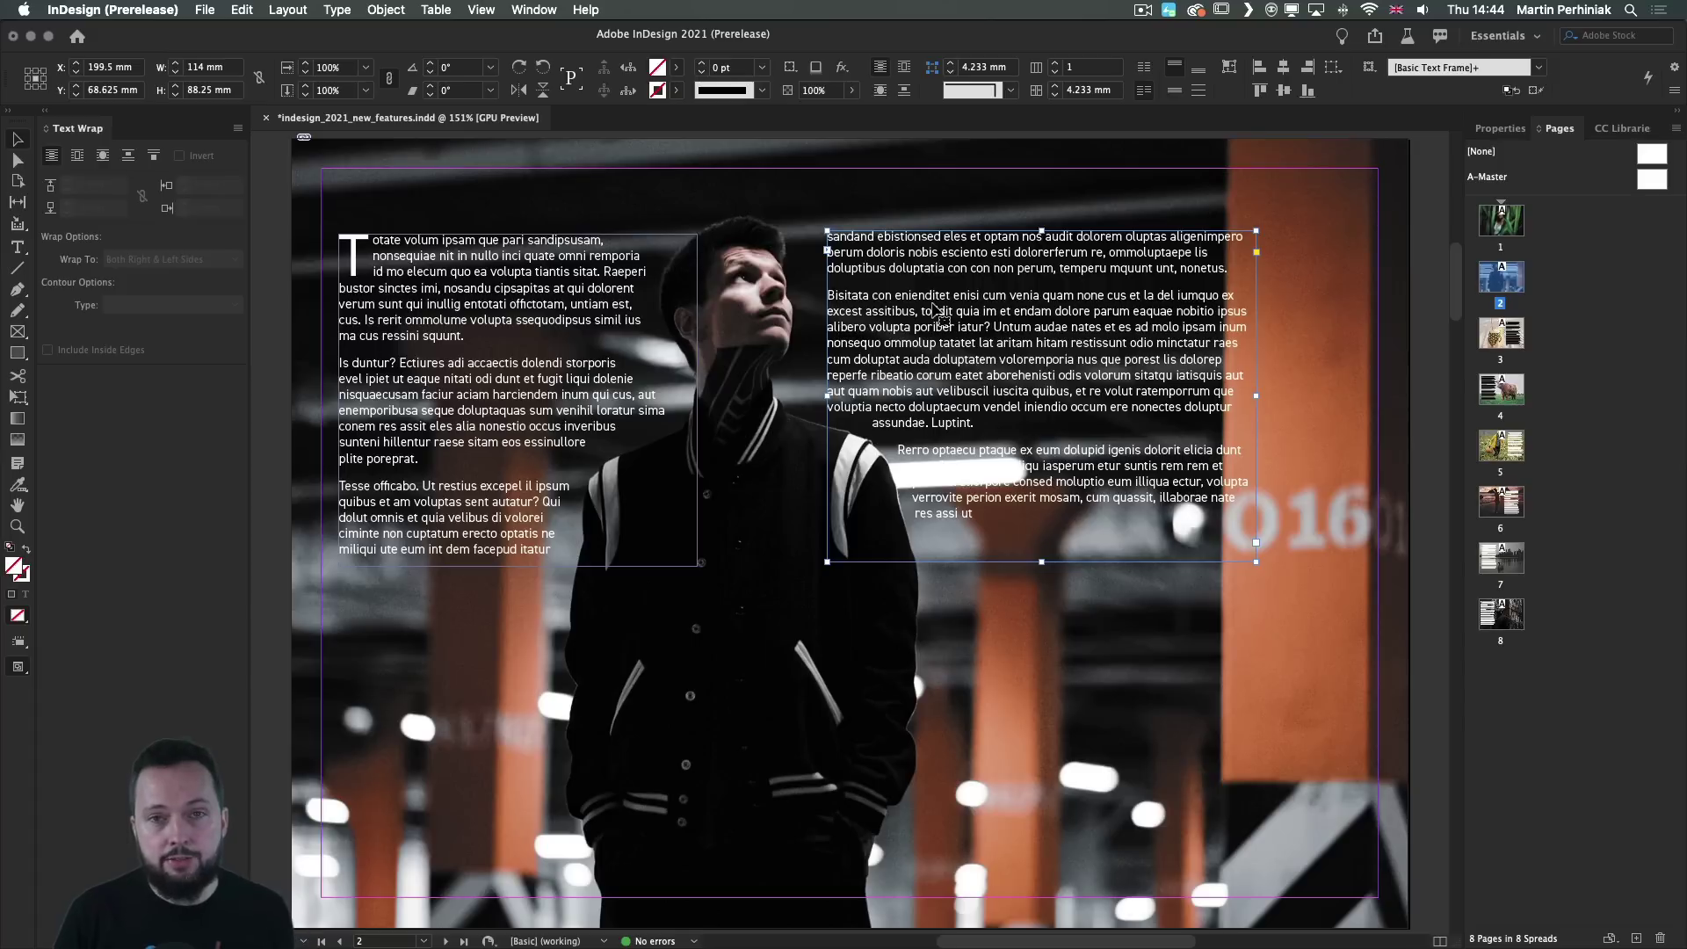
Turn on Ignore Text Wrap for the right-hand text frame in Text Frame Options.
key("super+b")
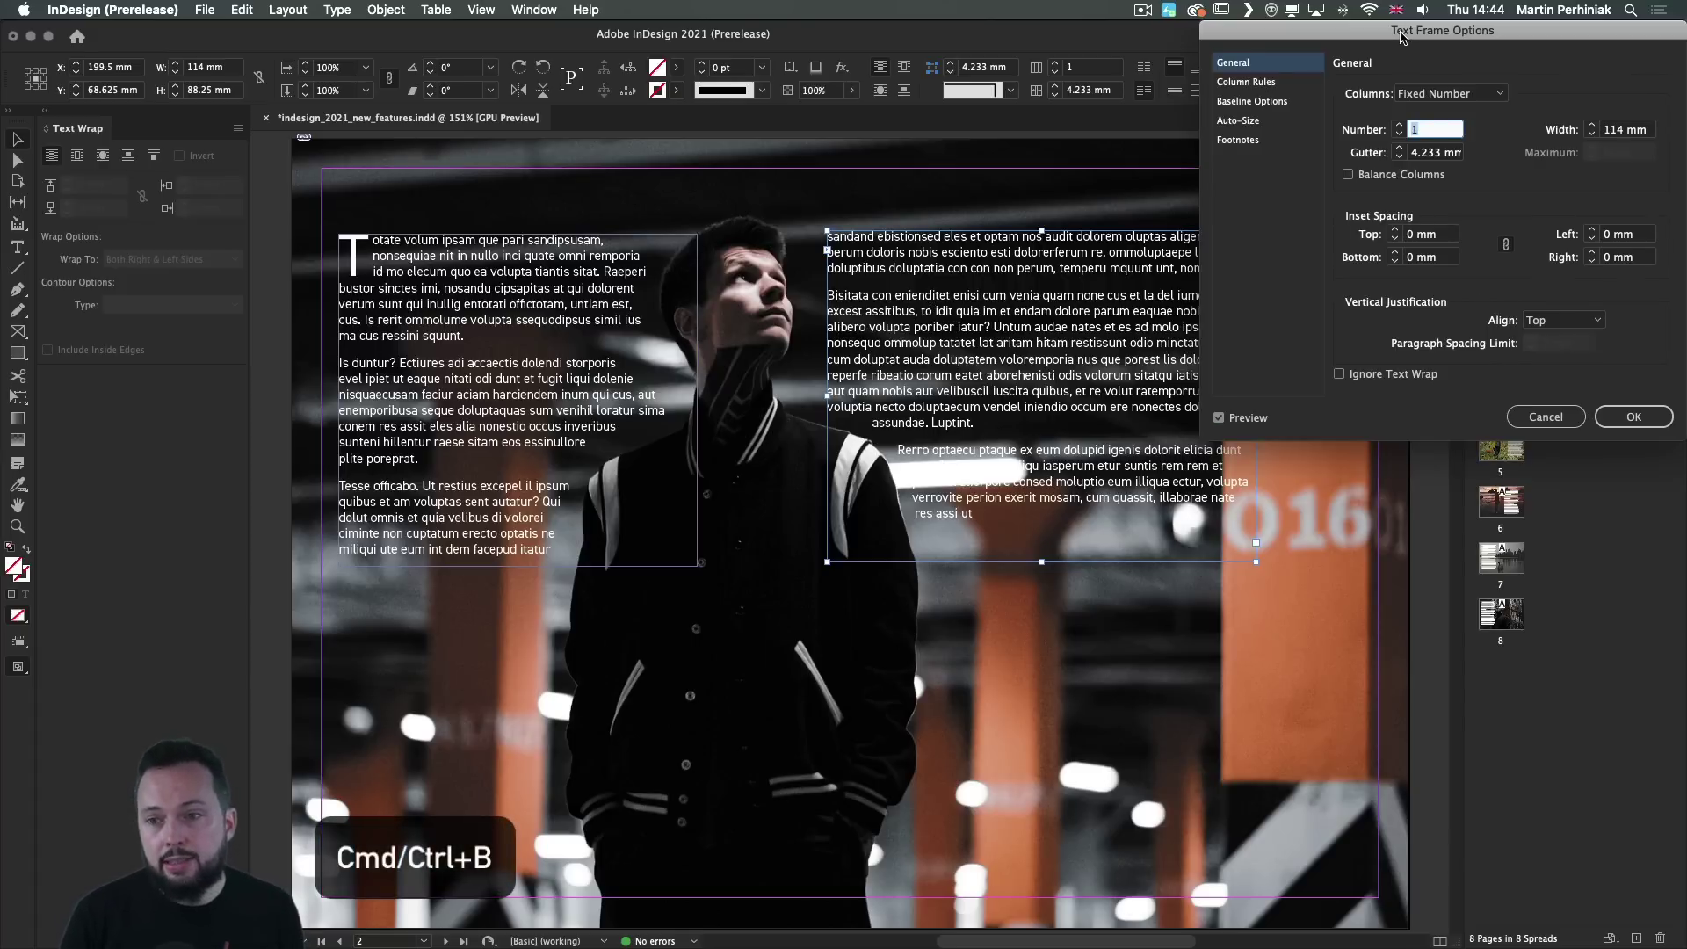
left_click_drag(1407, 35, 1075, 235)
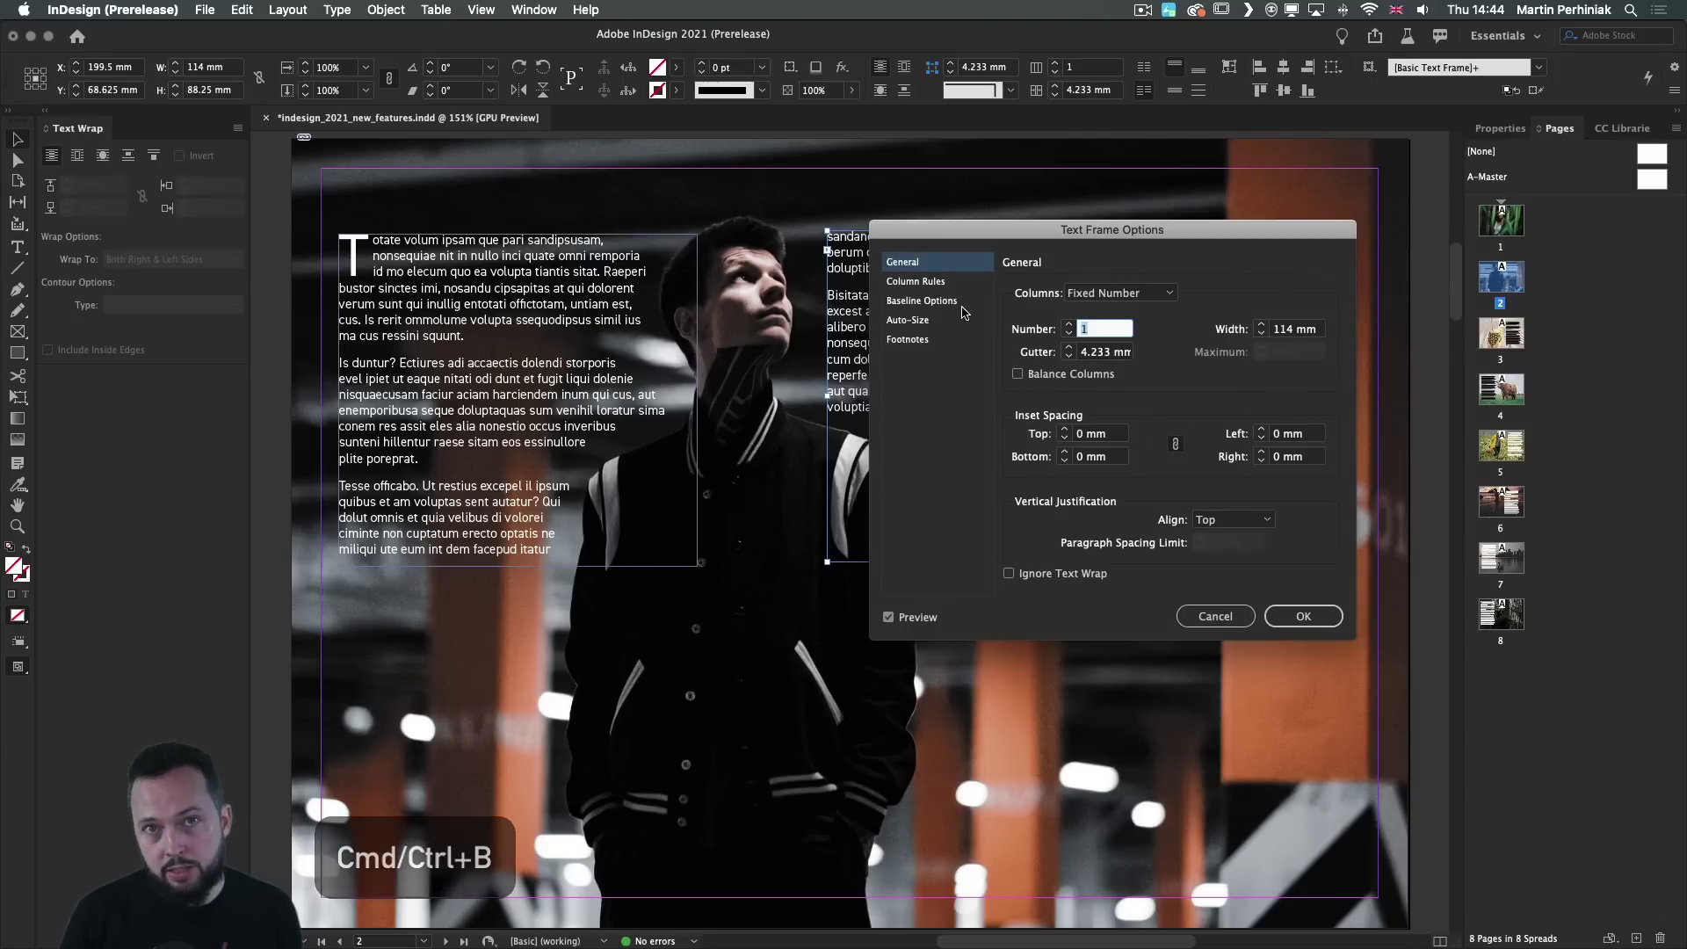
left_click(1039, 576)
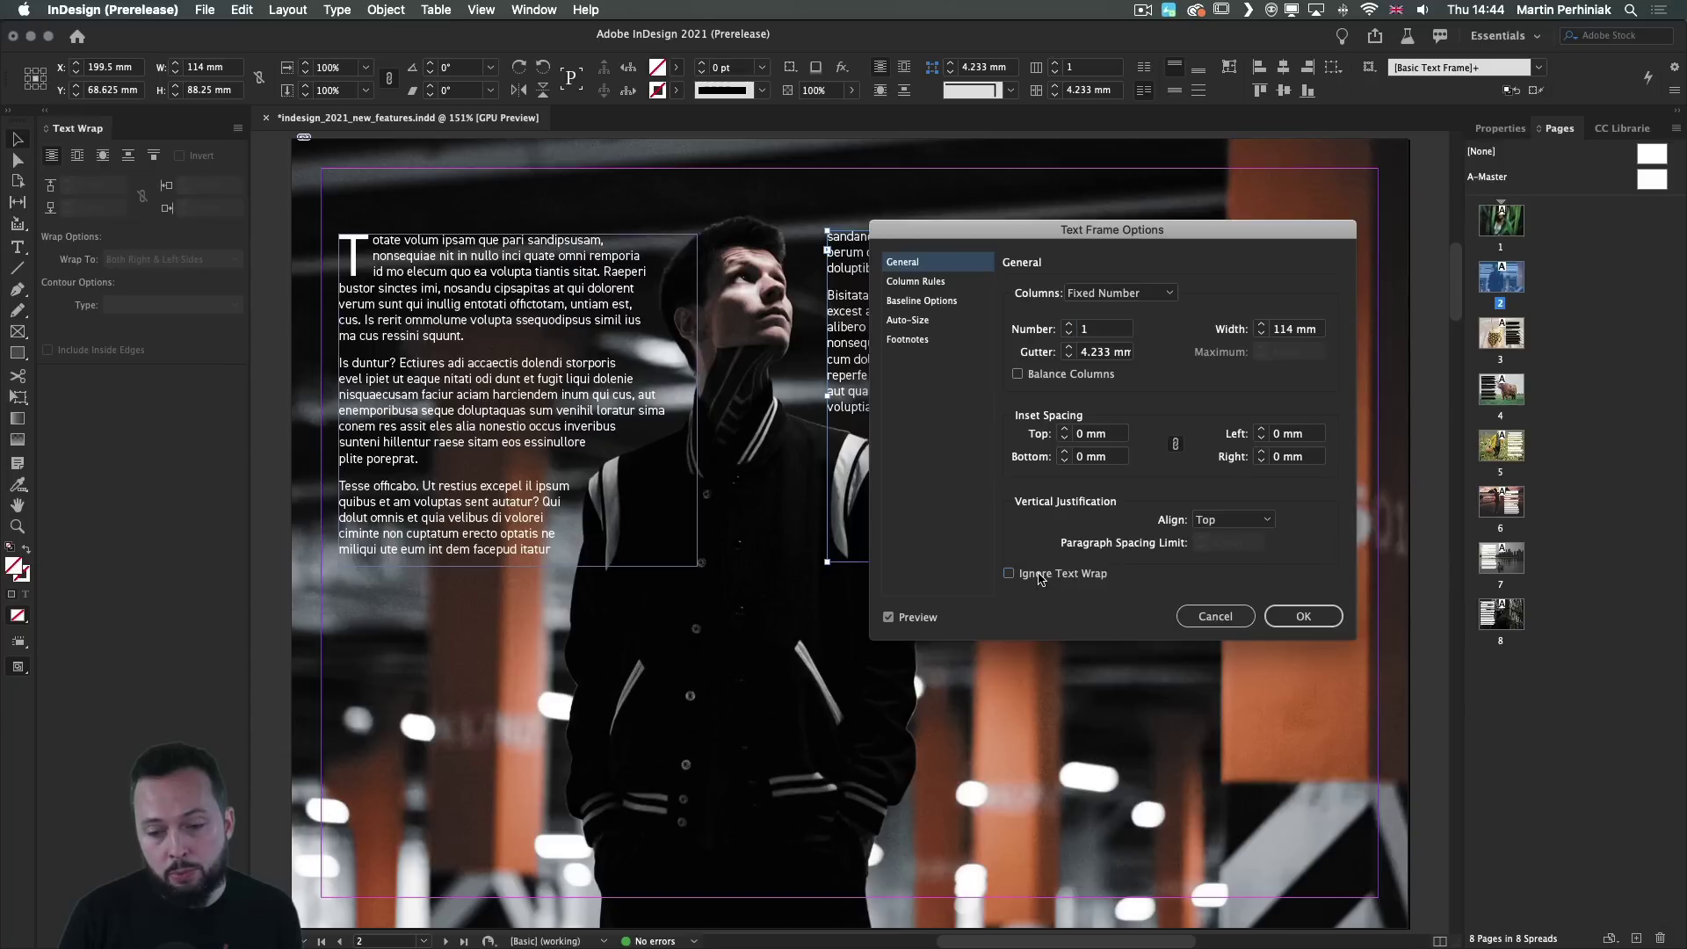
left_click_drag(1081, 230, 1254, 216)
left_click_drag(1133, 220, 1080, 195)
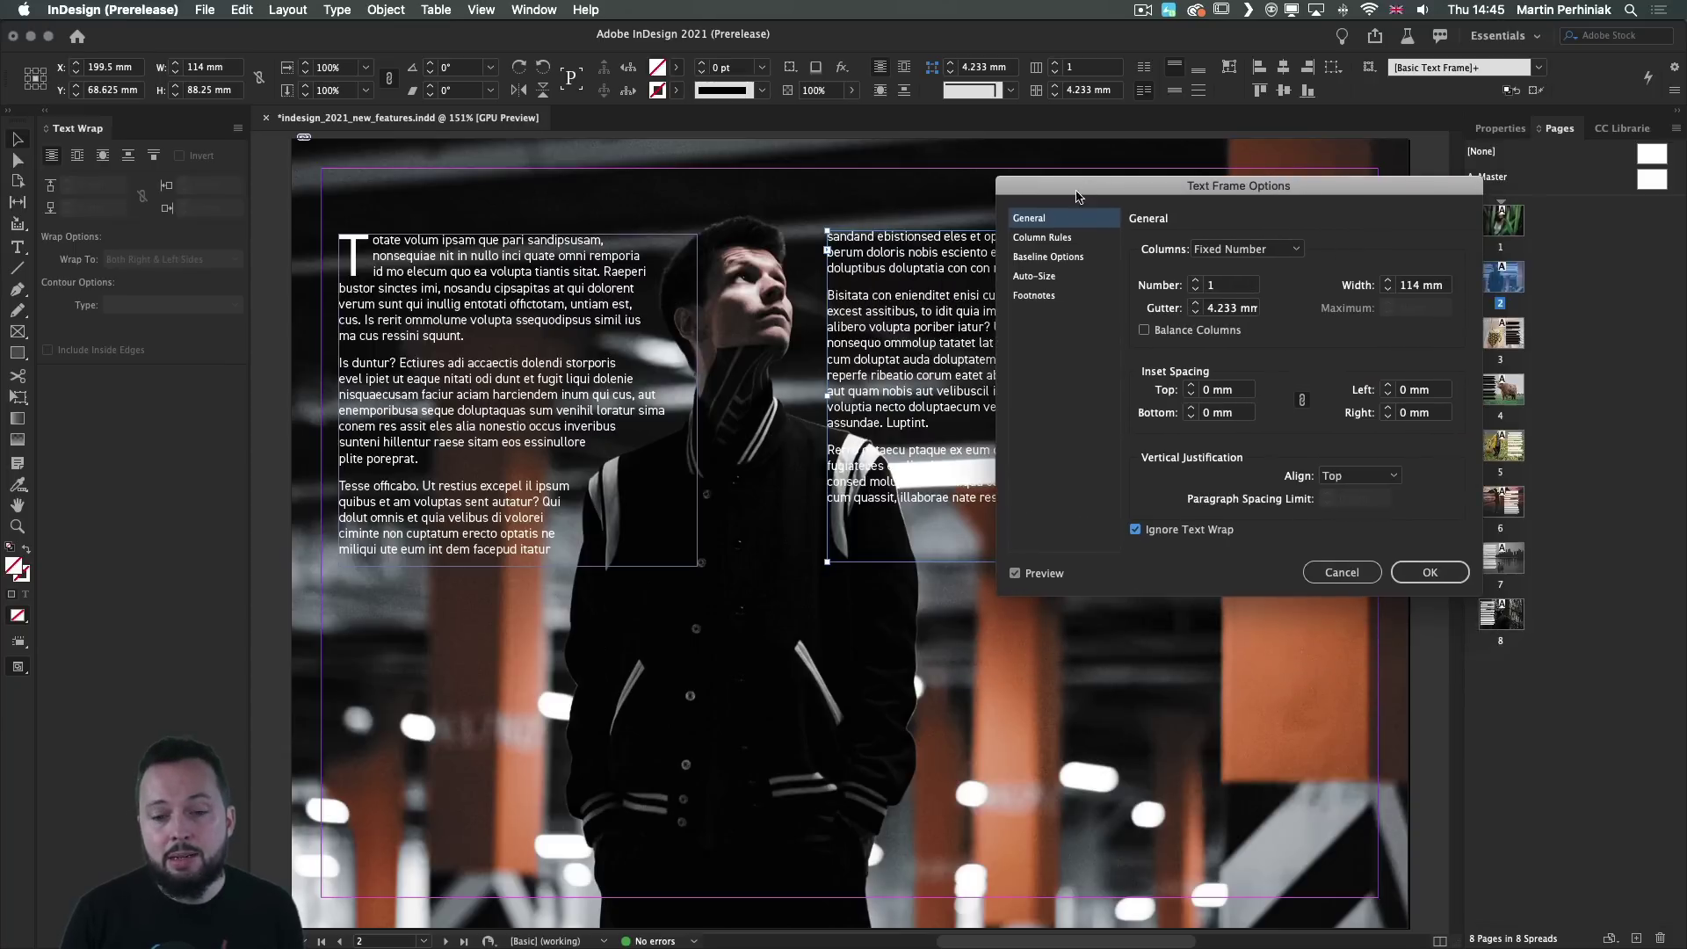
left_click(1157, 532)
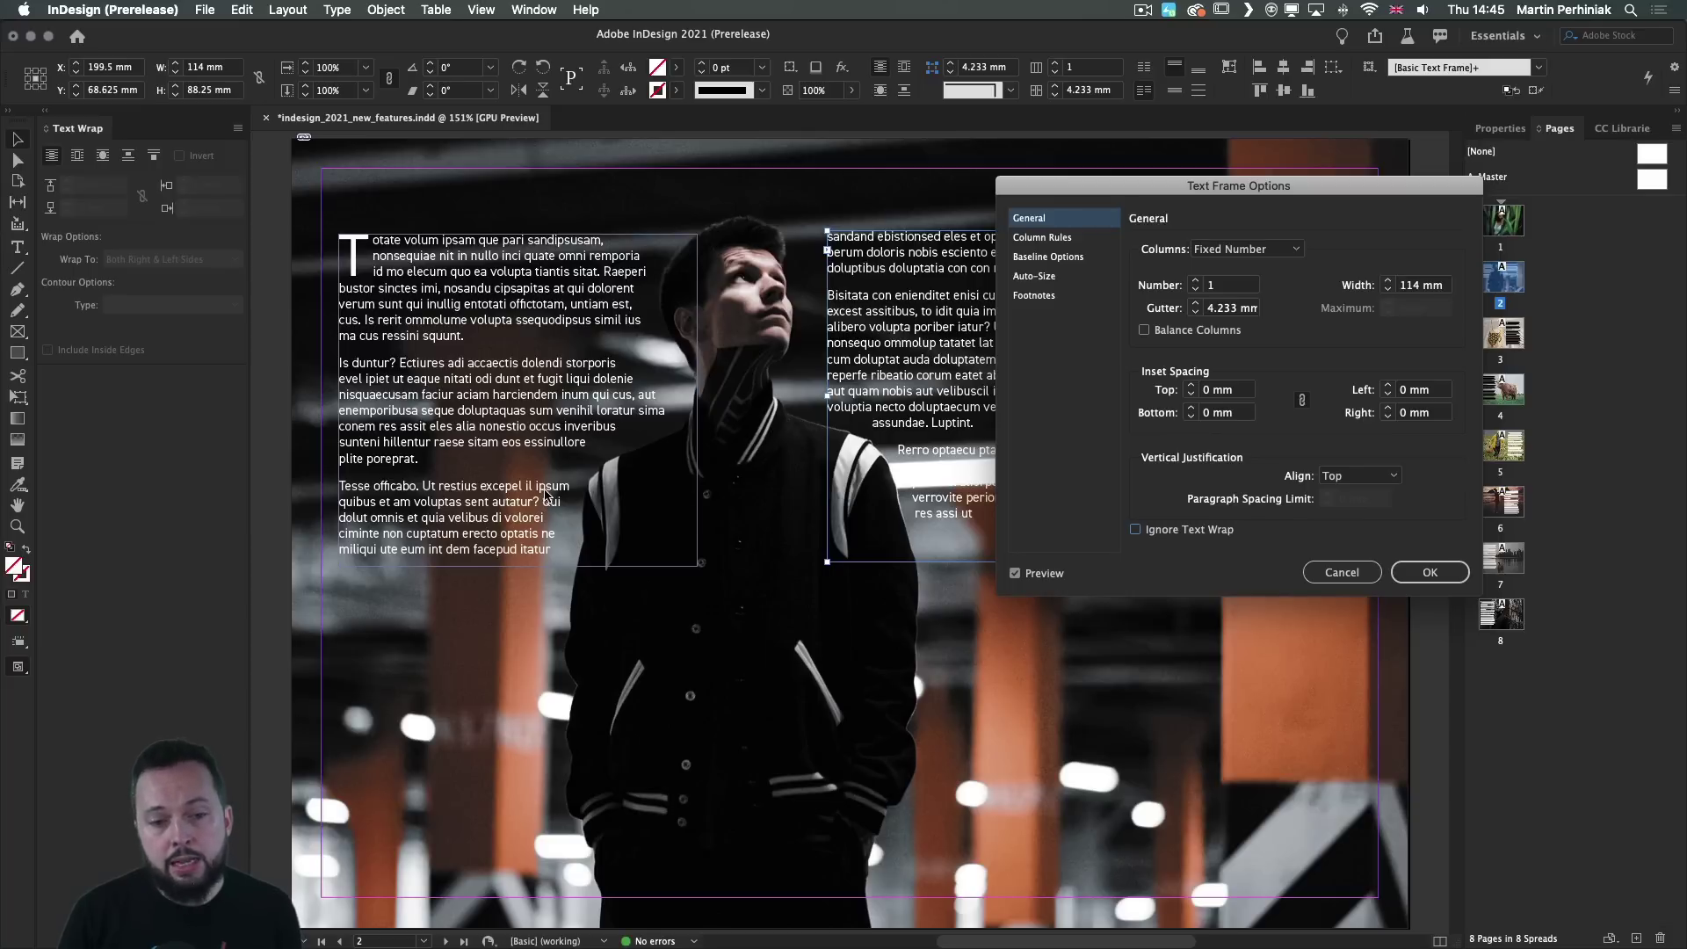
left_click(1144, 531)
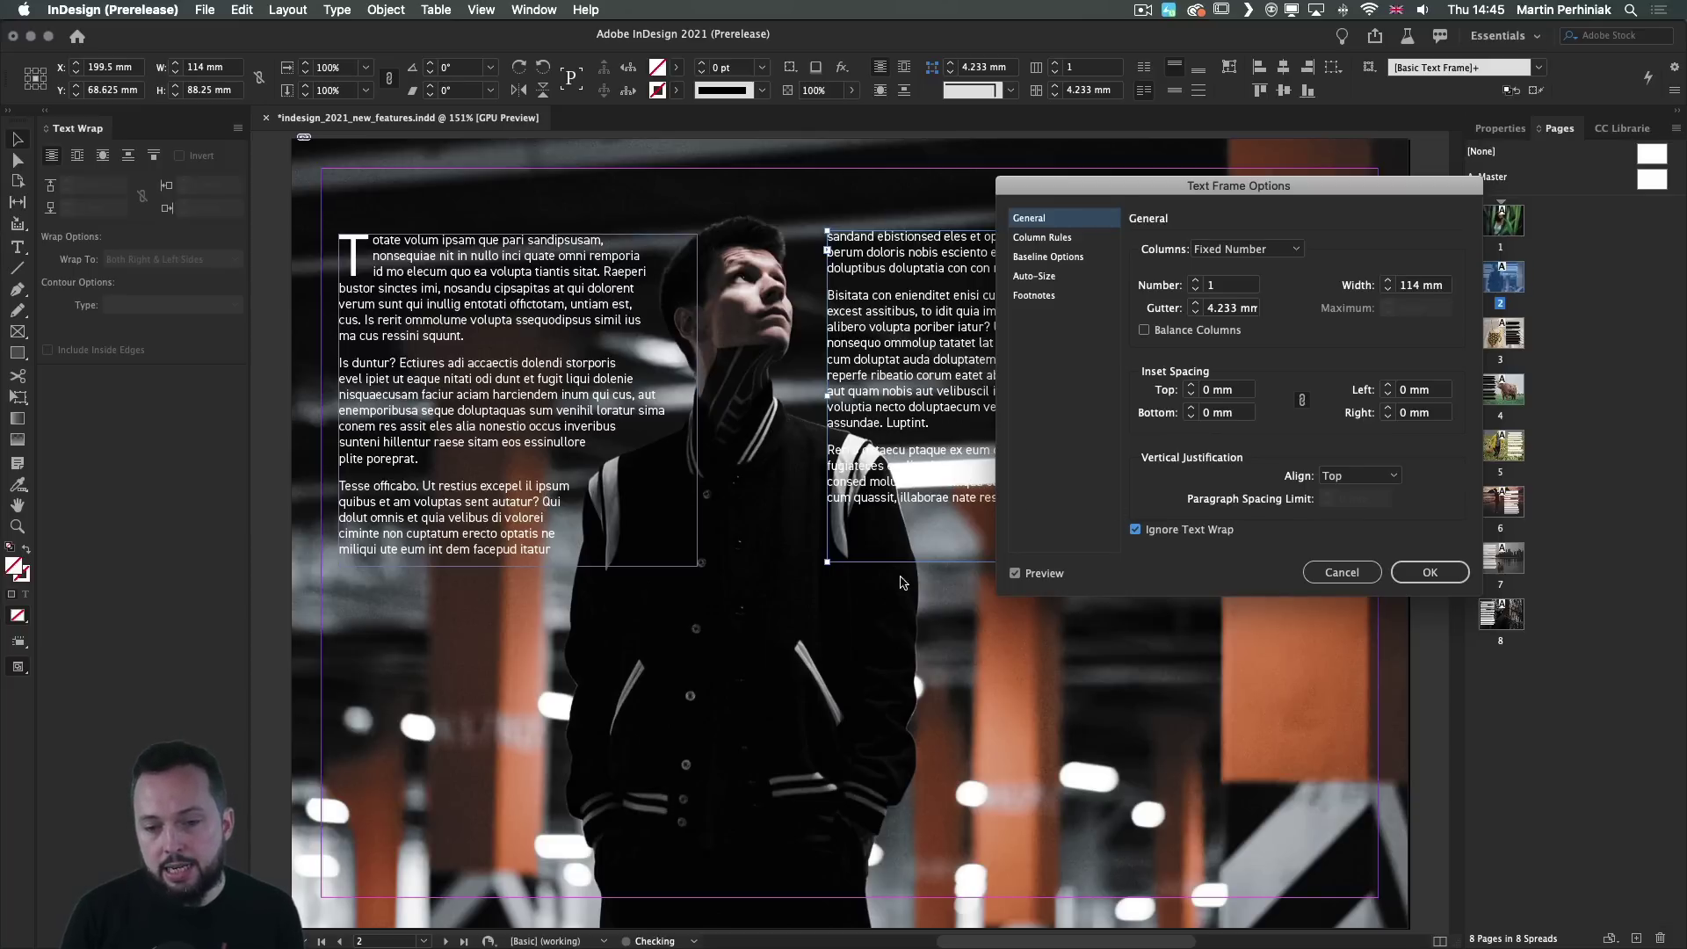
left_click(1429, 572)
On page 3, wrap text around the pineapple drink with a Select Subject contour and 4 mm offset.
double_click(1502, 334)
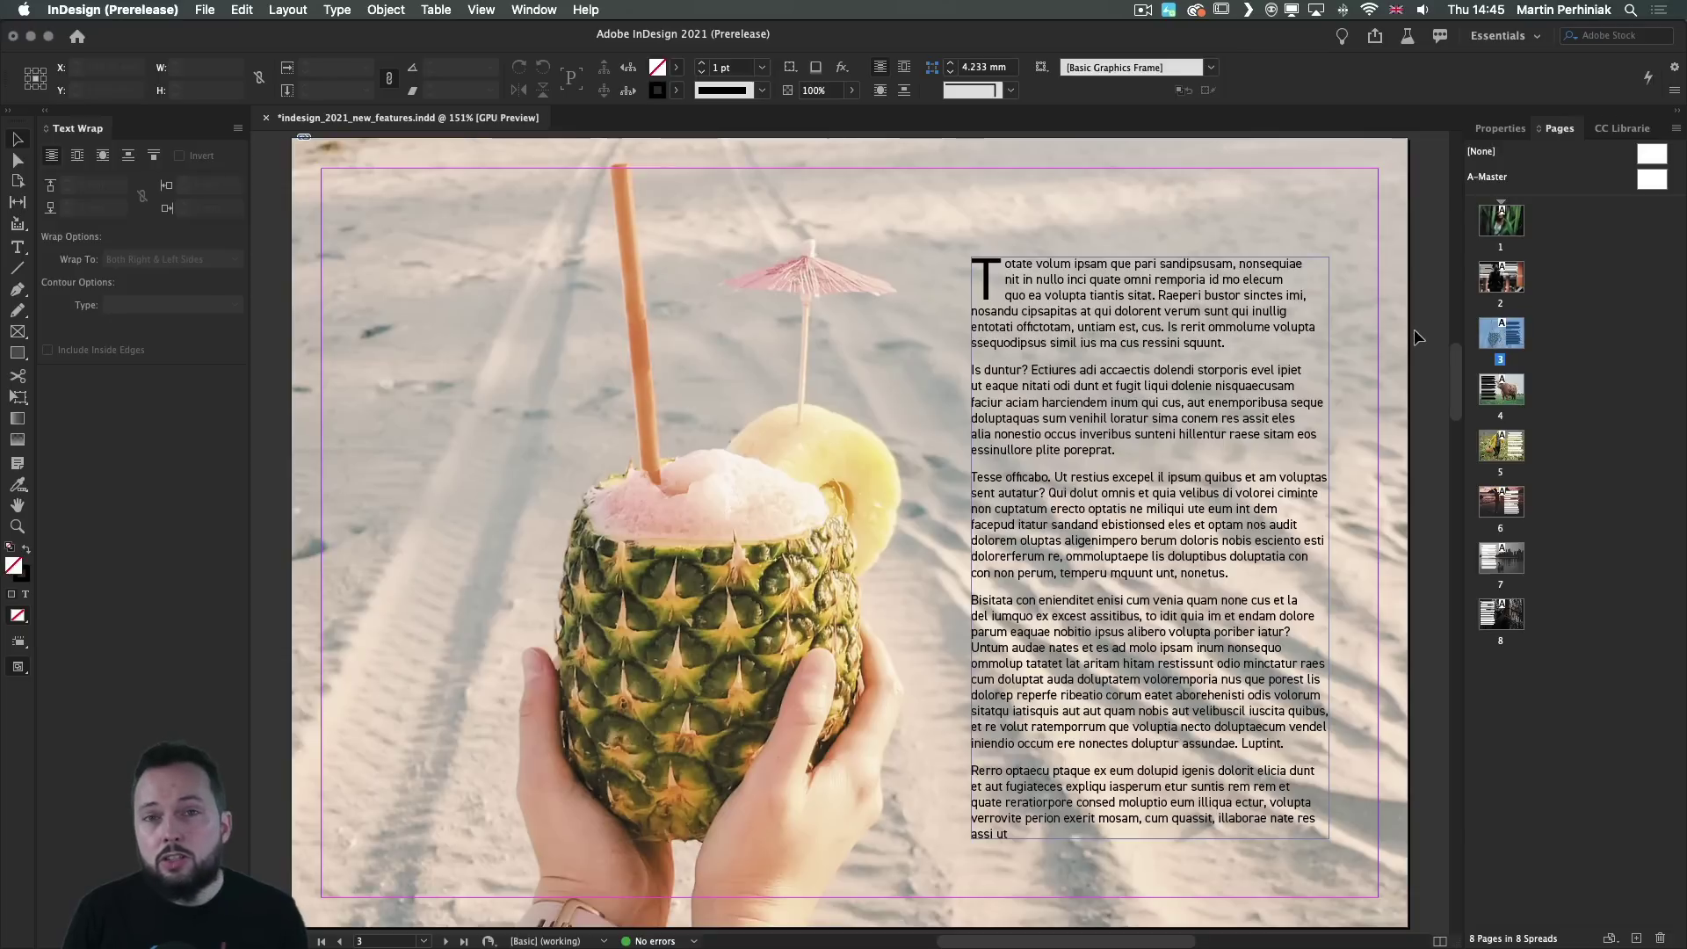
left_click(611, 209)
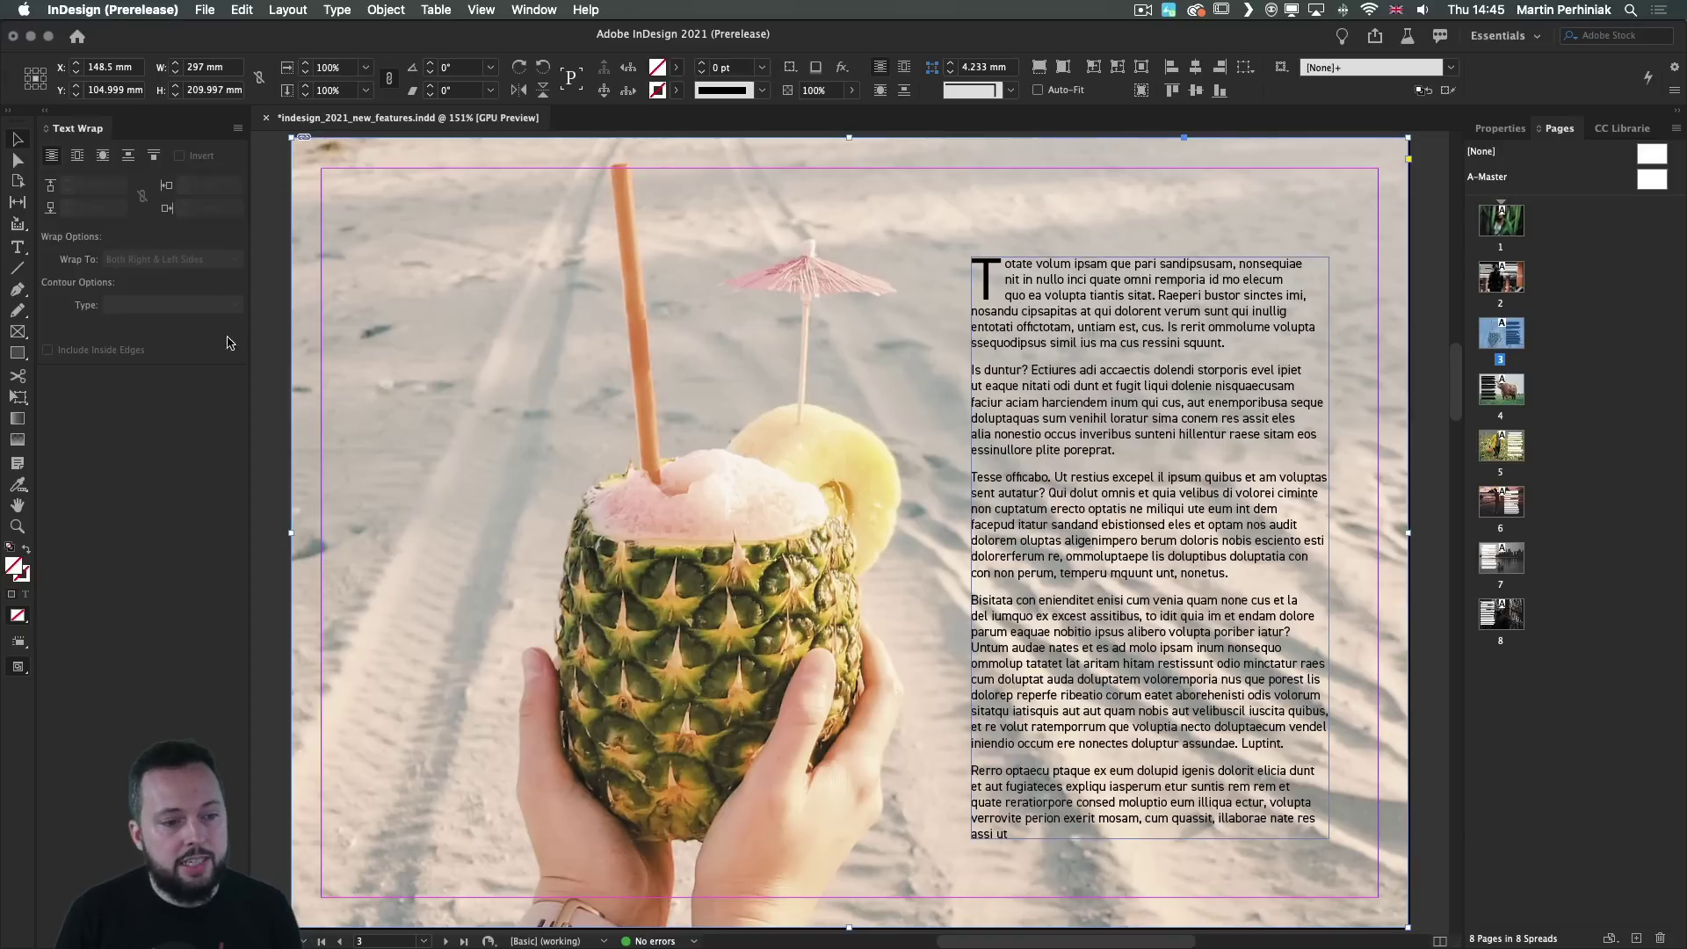
left_click(103, 157)
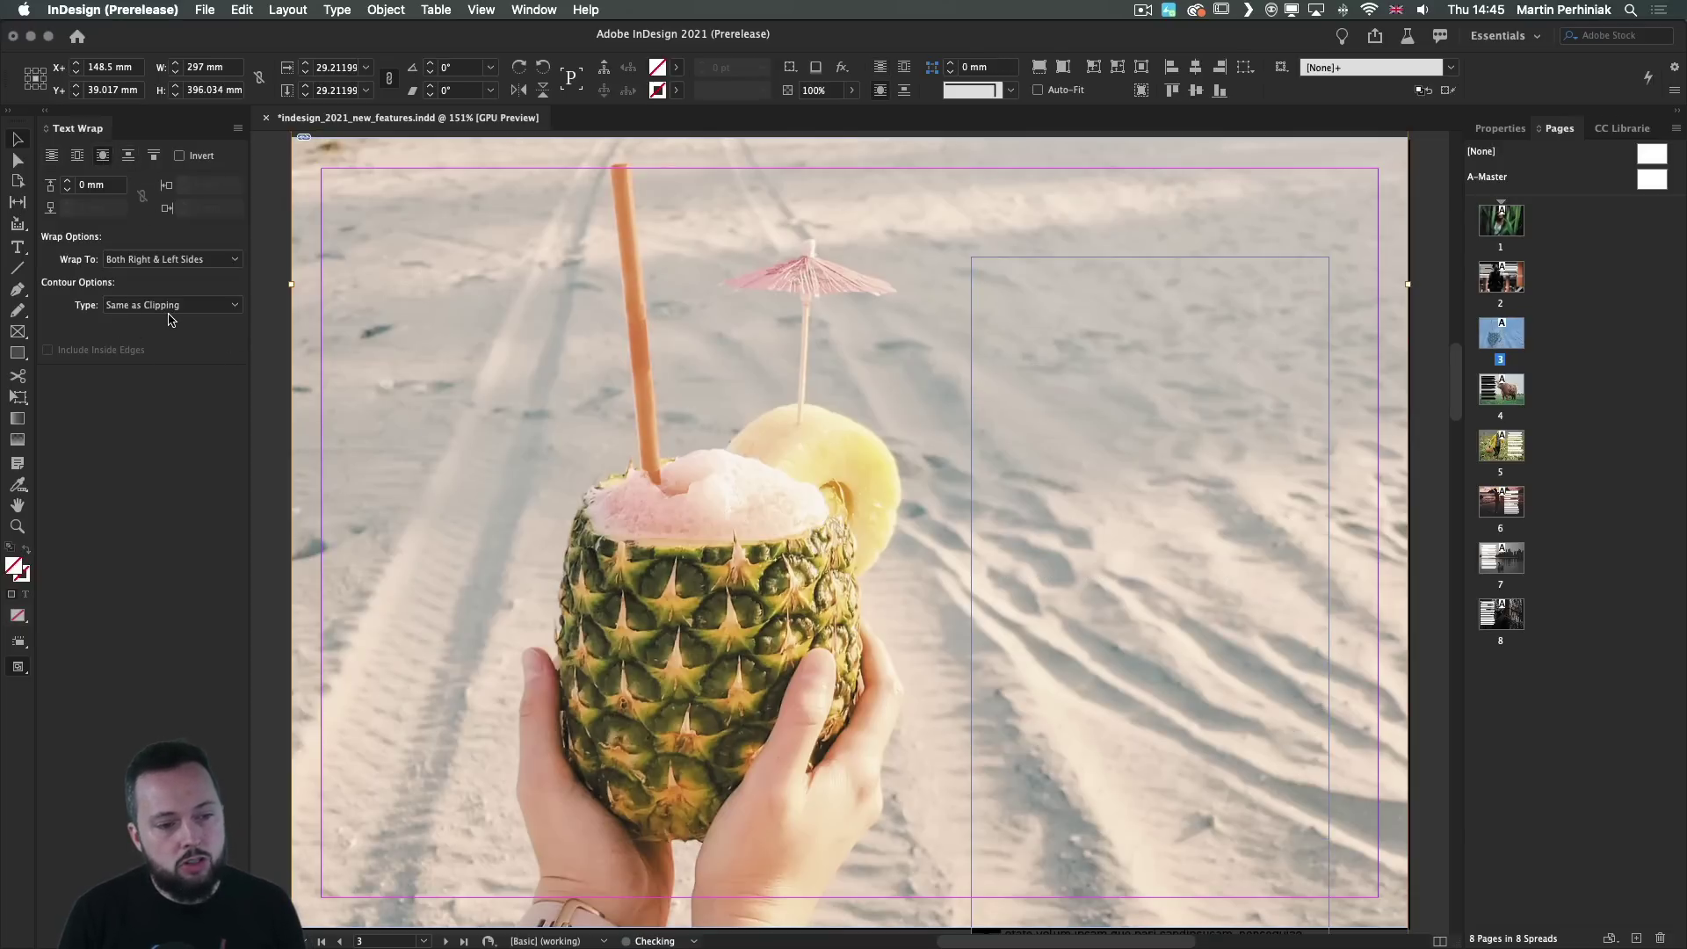
left_click(170, 309)
left_click(167, 452)
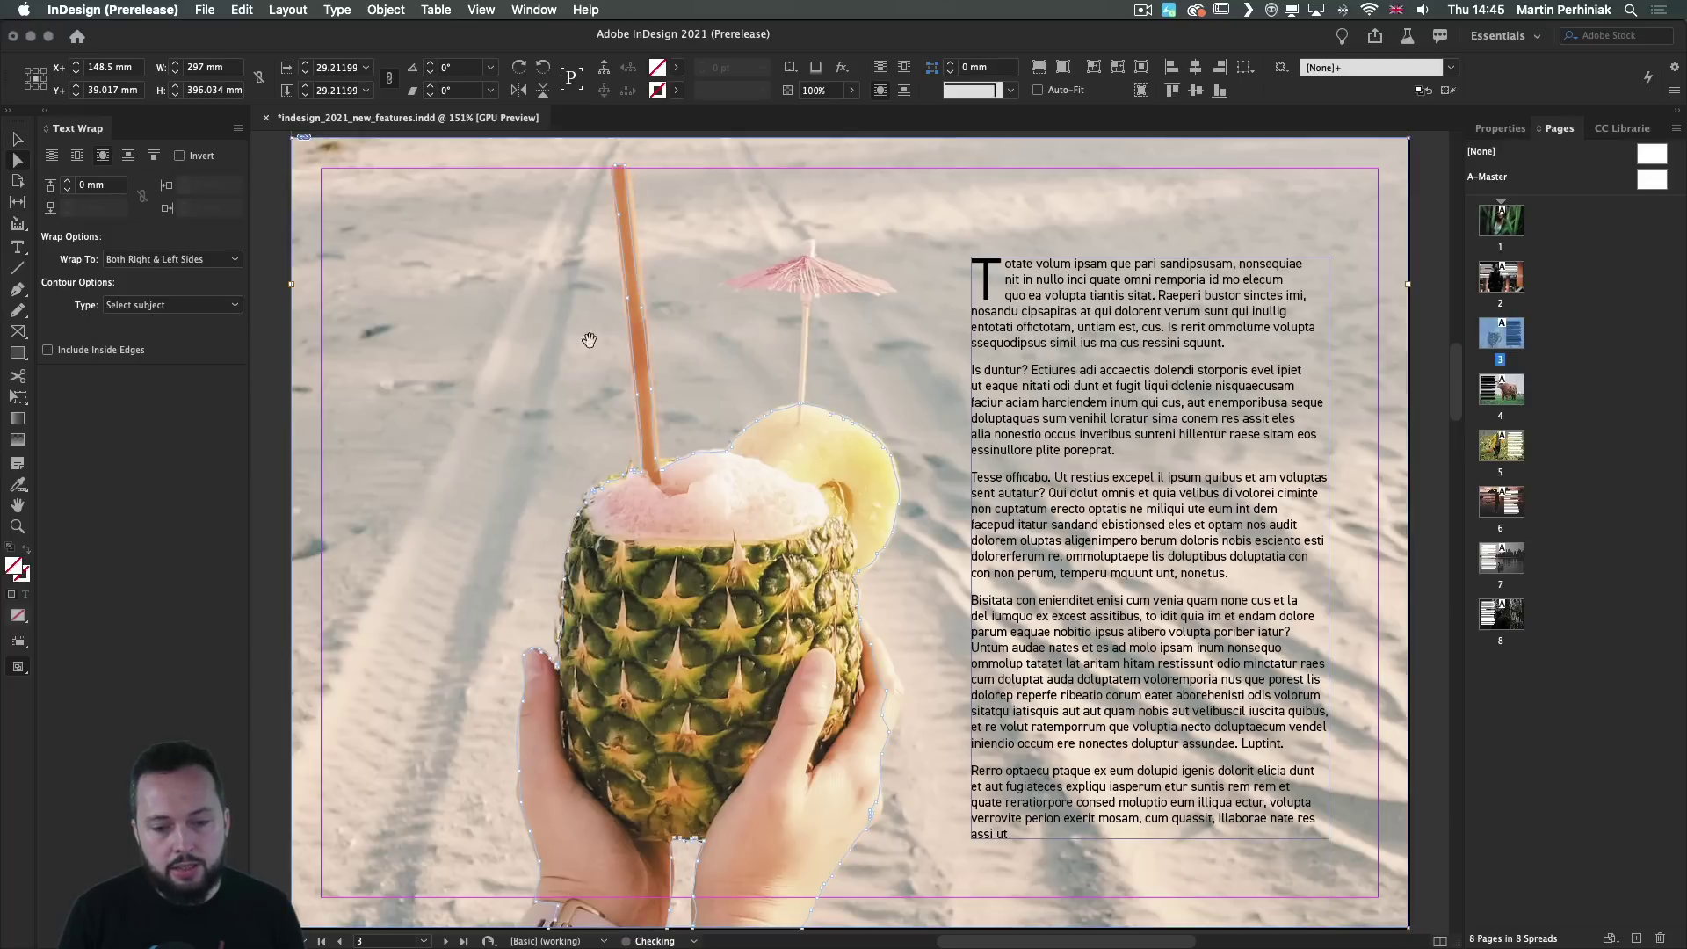
left_click(66, 181)
left_click(67, 181)
left_click(66, 181)
left_click(67, 181)
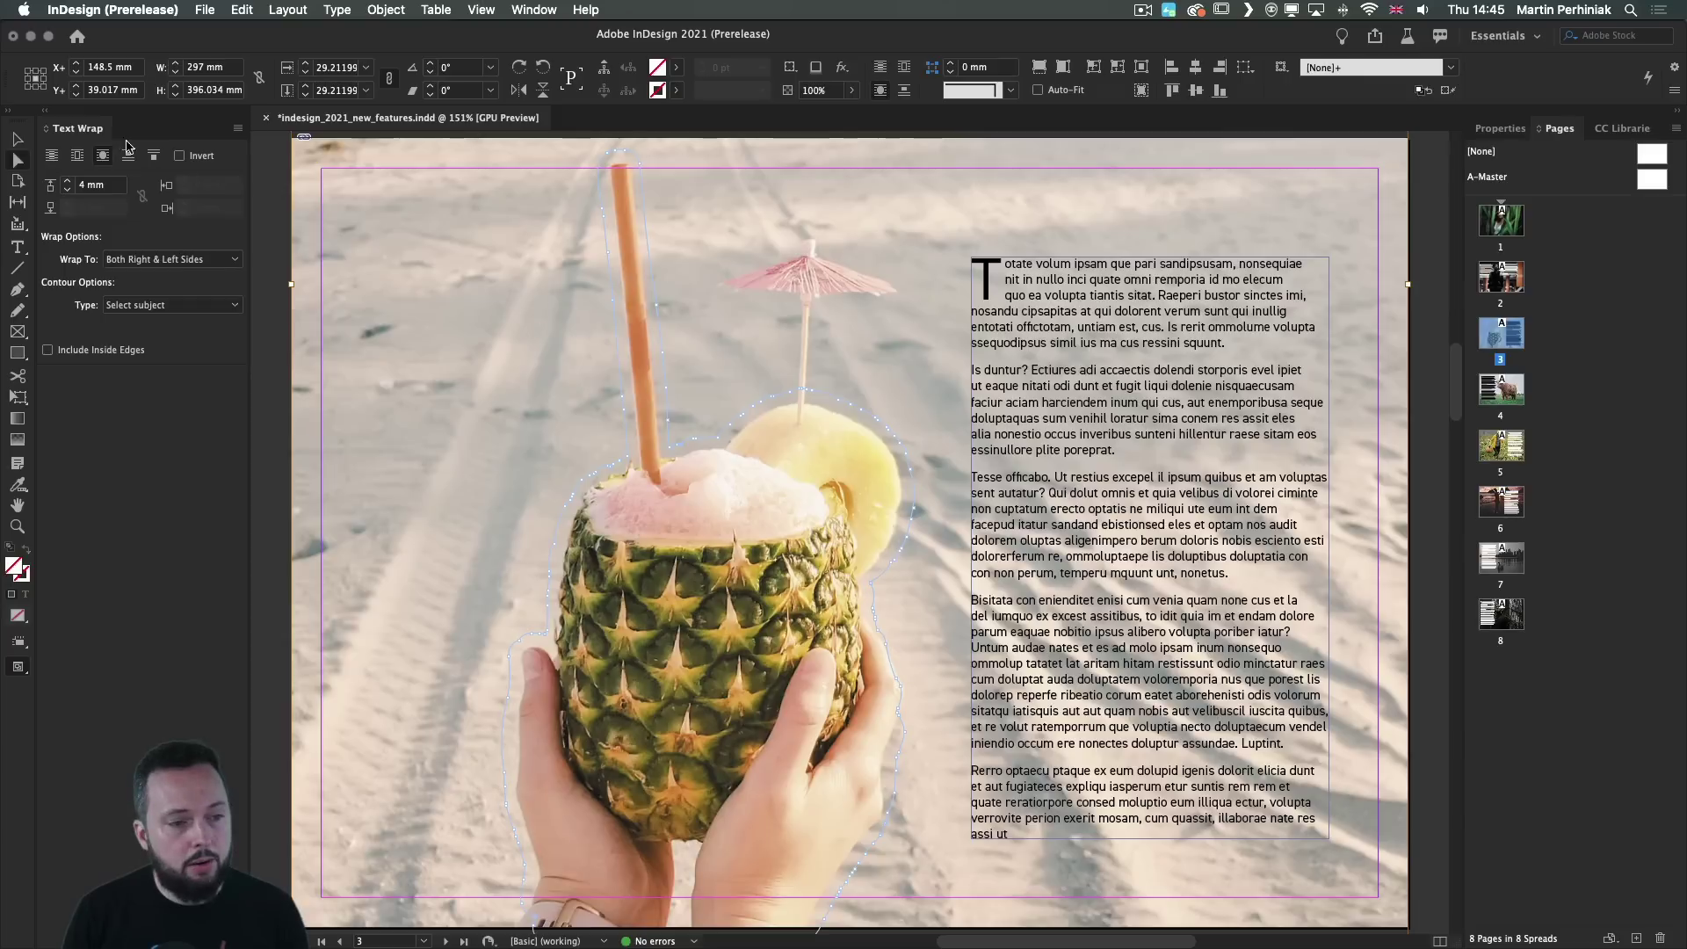
Nudge the pineapple page's body text frame slightly left.
left_click(16, 139)
left_click(1197, 367)
left_click_drag(1159, 330, 1042, 297)
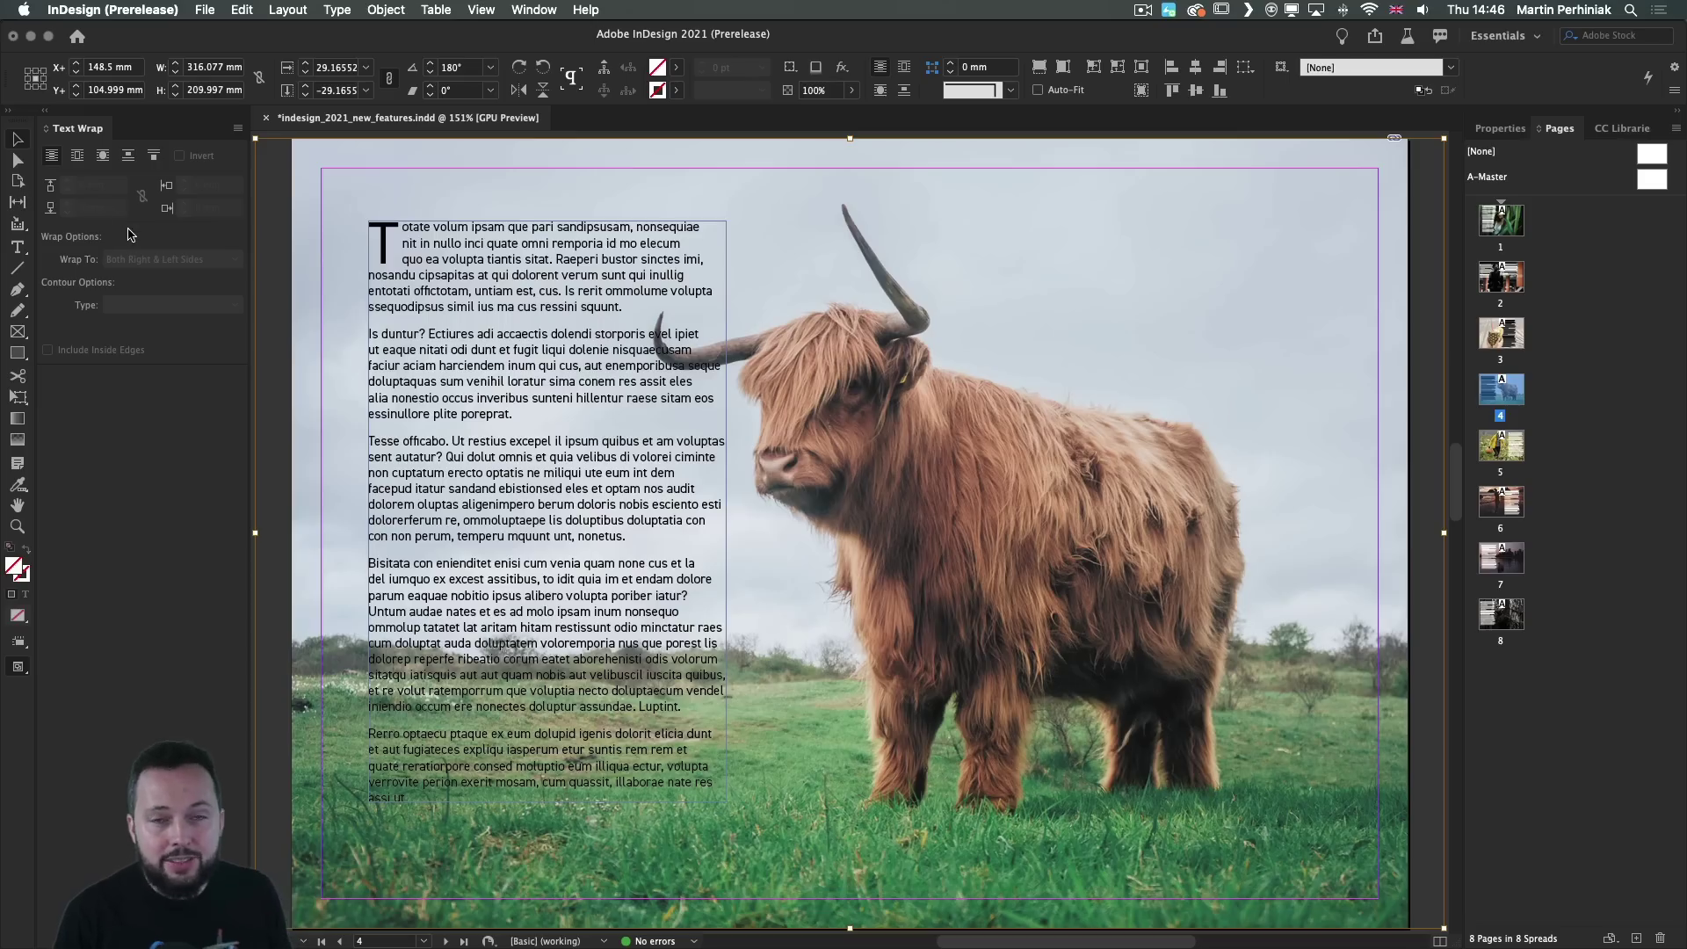
Wrap the cow page's text around the cow with a Select Subject contour and 4 mm offset.
left_click(104, 156)
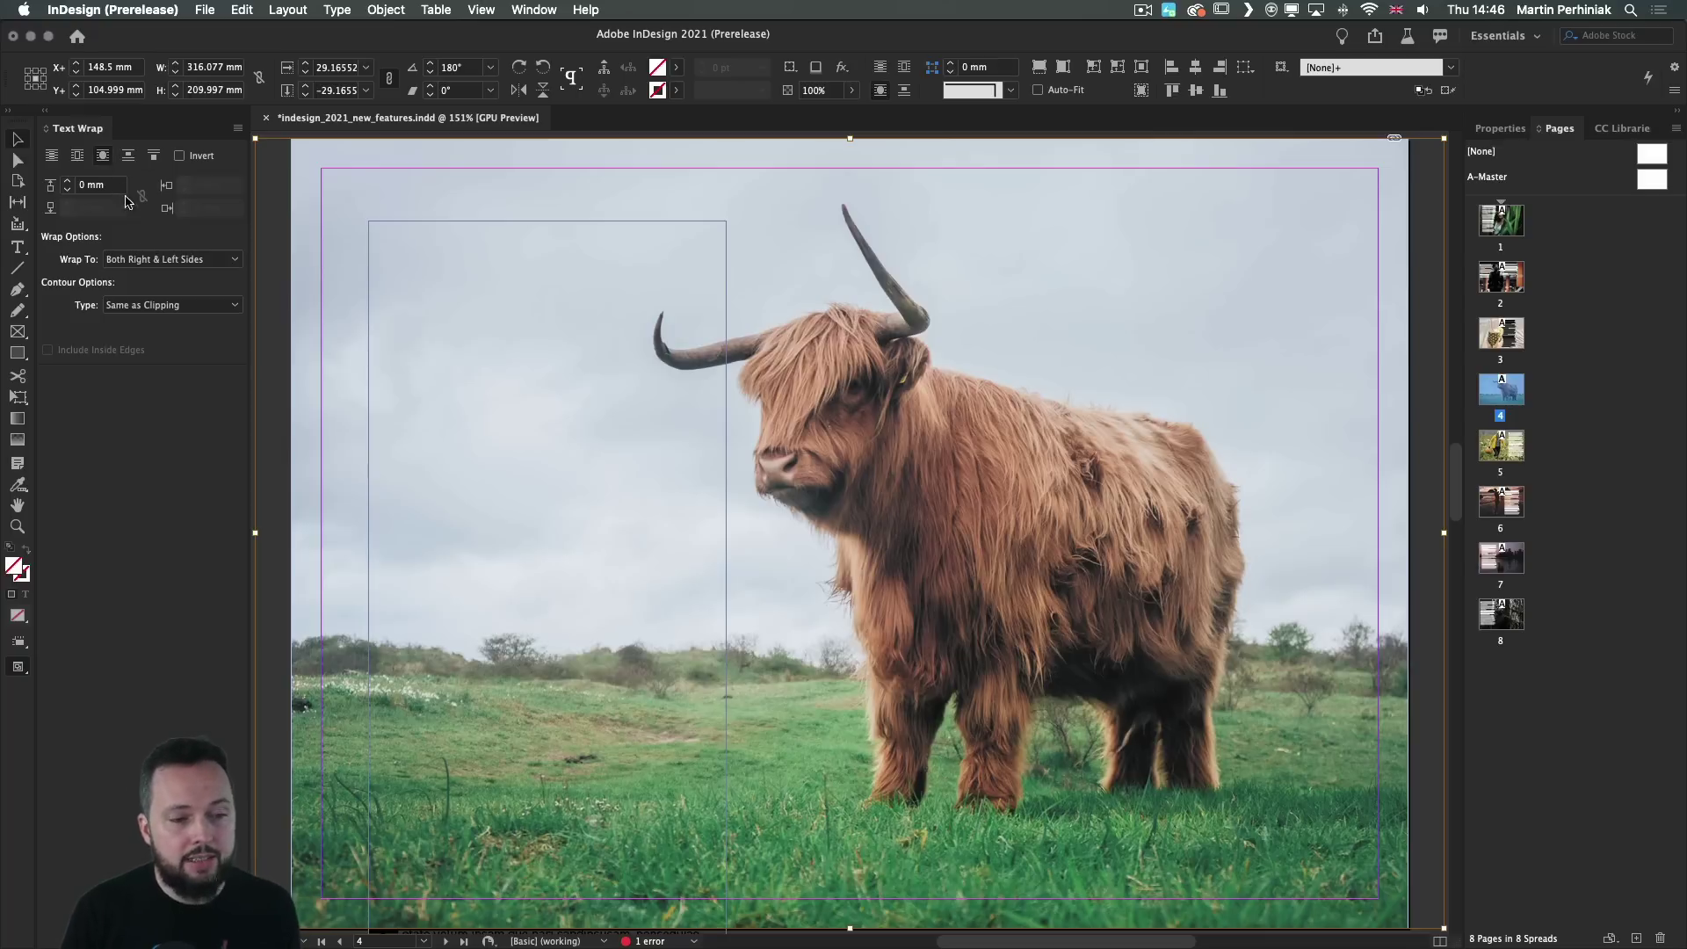
left_click(138, 307)
left_click(146, 453)
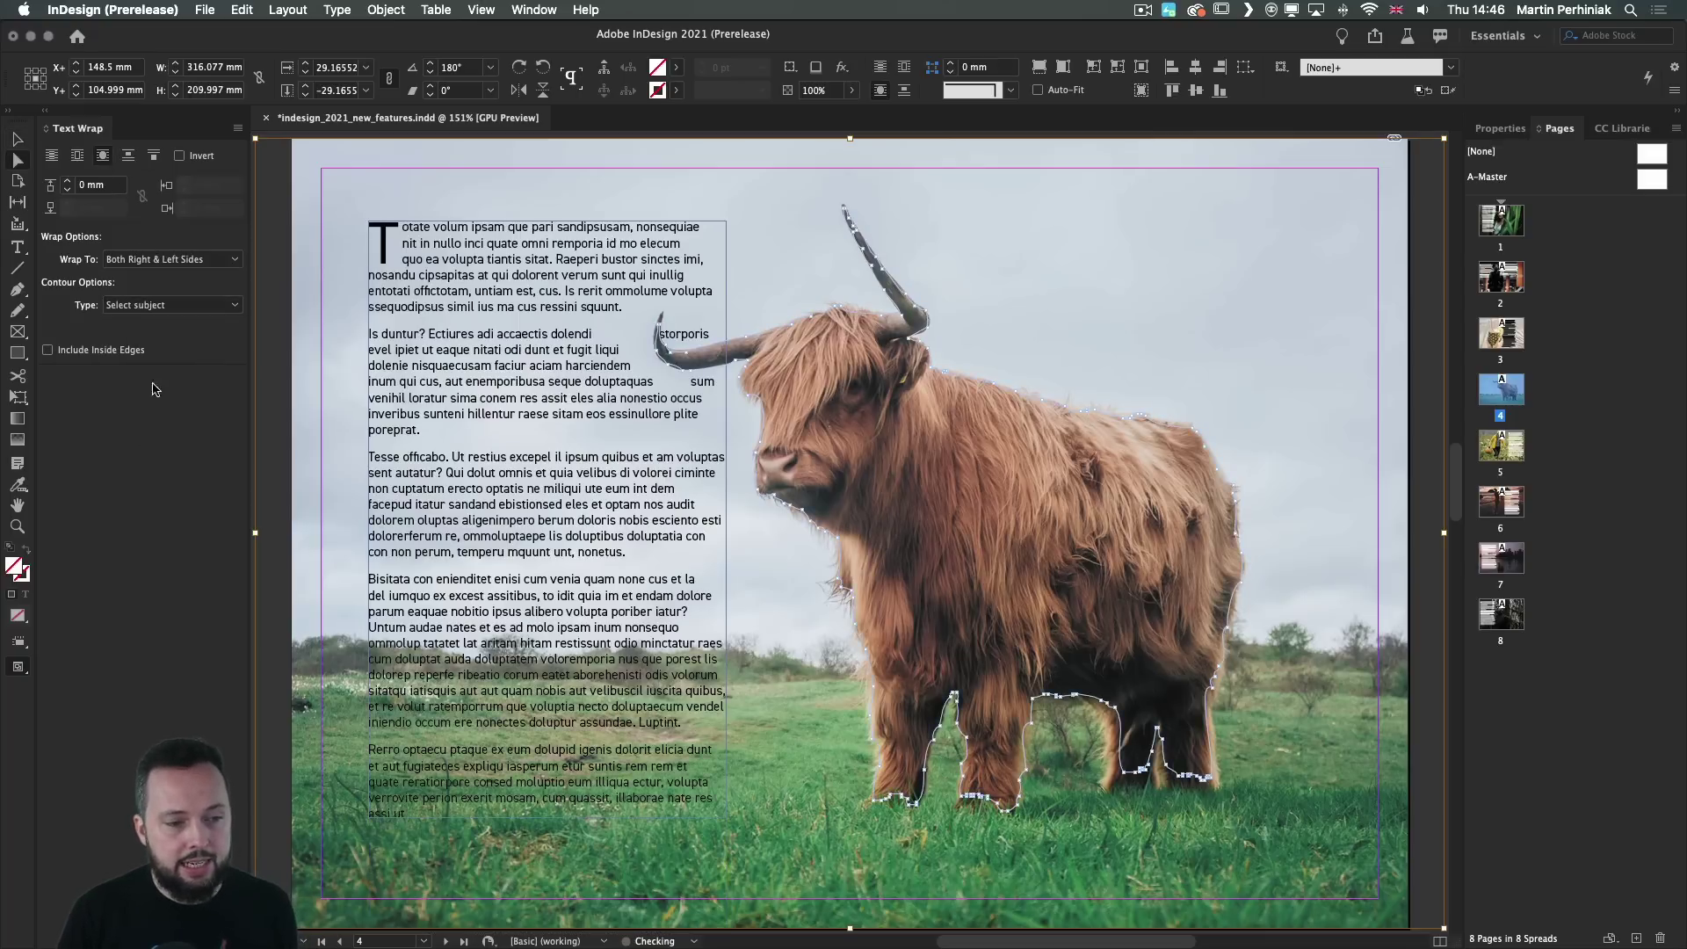
left_click(69, 180)
left_click(70, 180)
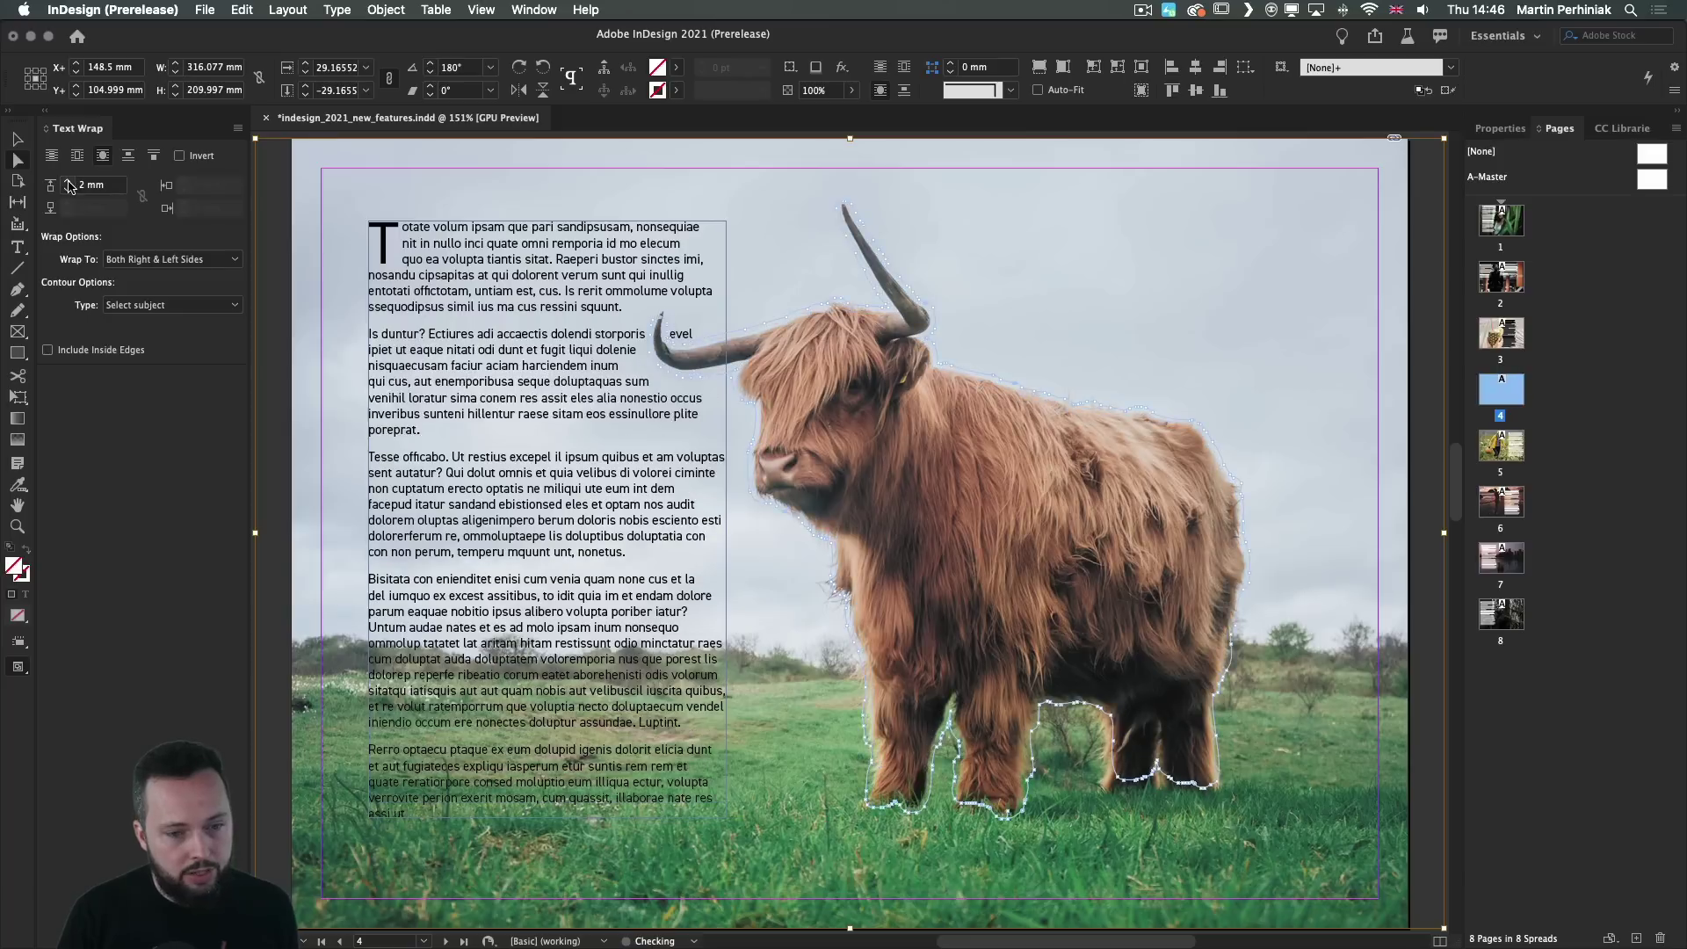
left_click(70, 180)
left_click(69, 180)
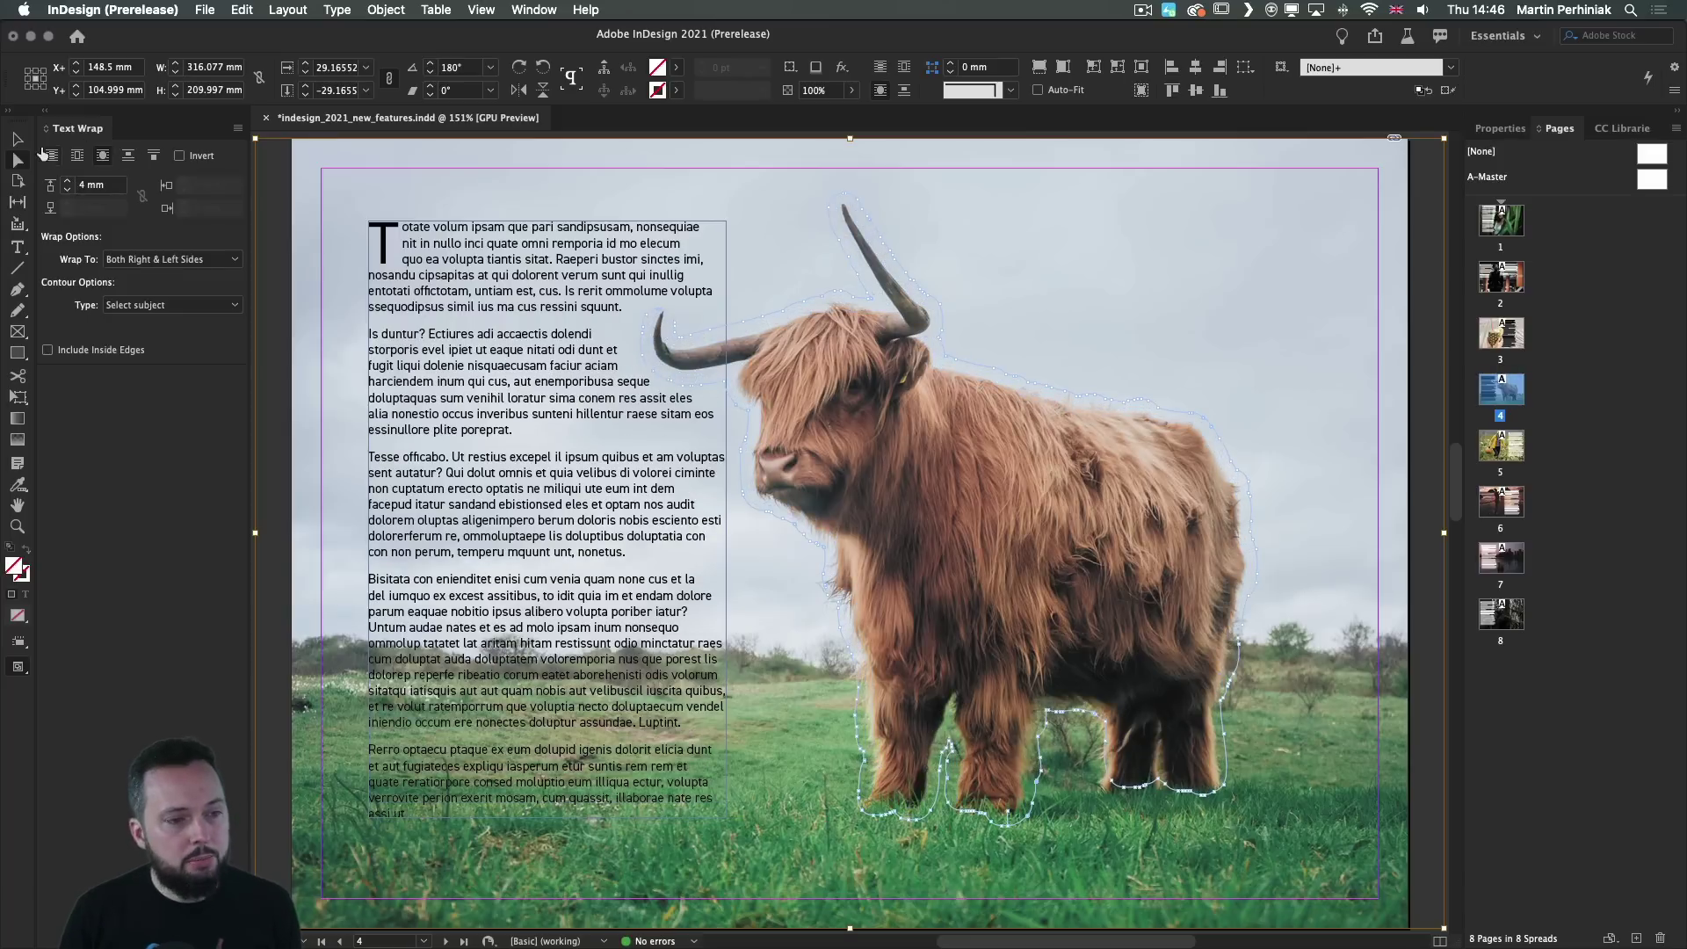
Set the cow wrap to Largest Area and move the text frame right toward the cow.
left_click(17, 139)
left_click_drag(452, 280, 510, 259)
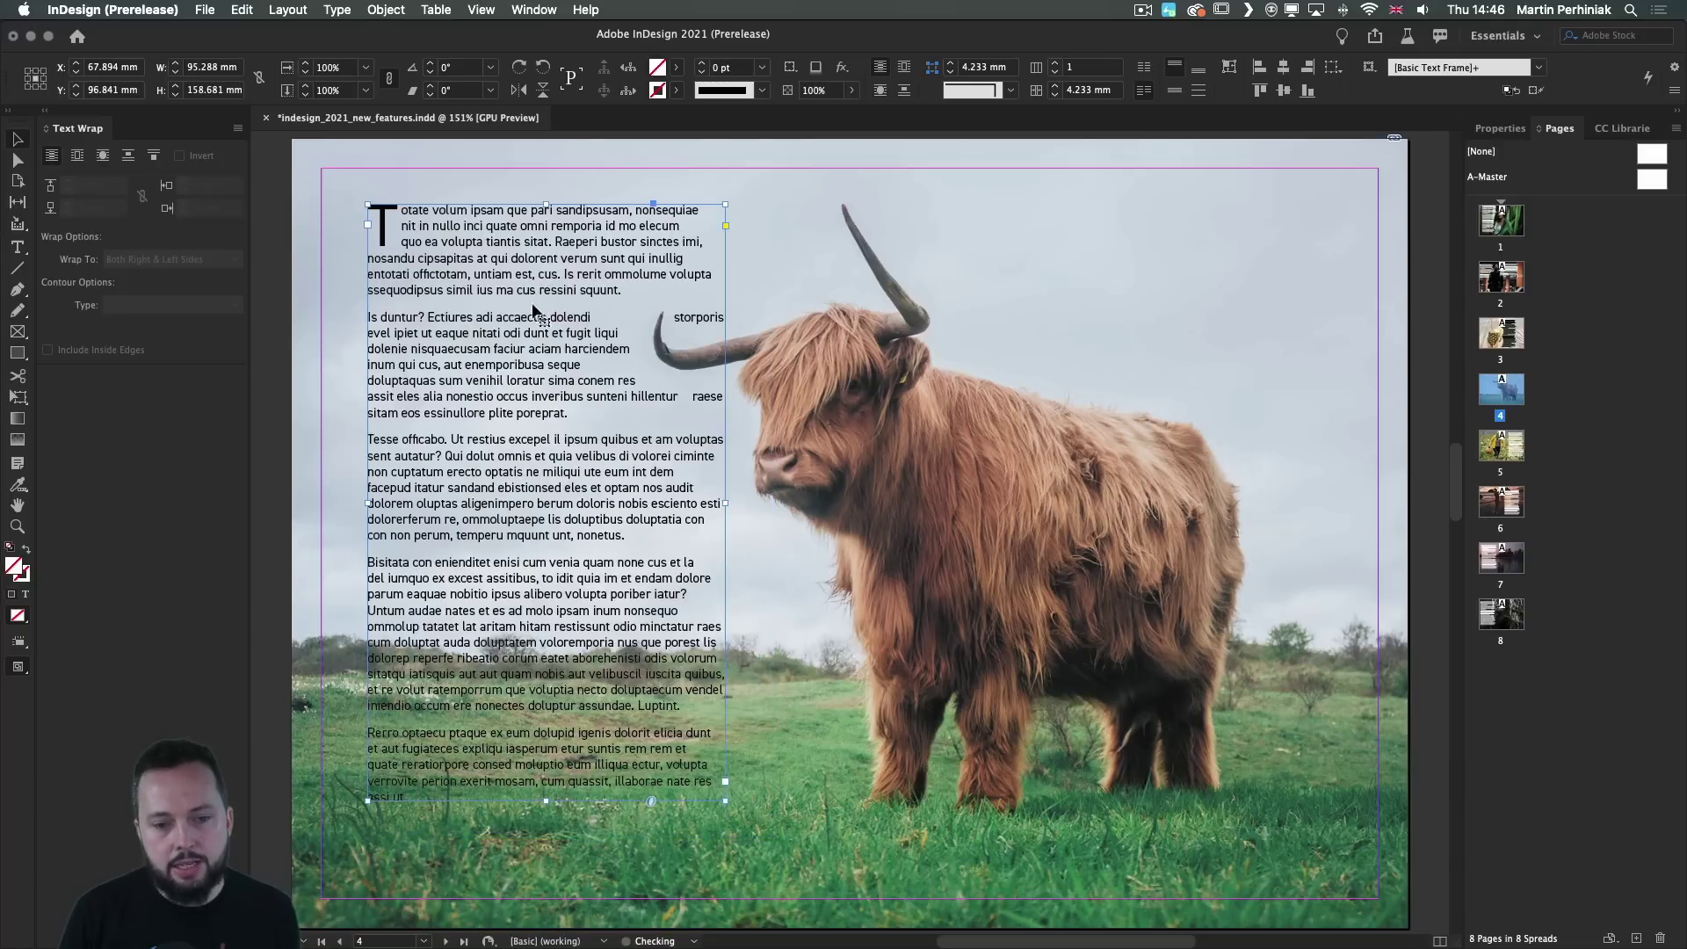
left_click(330, 242)
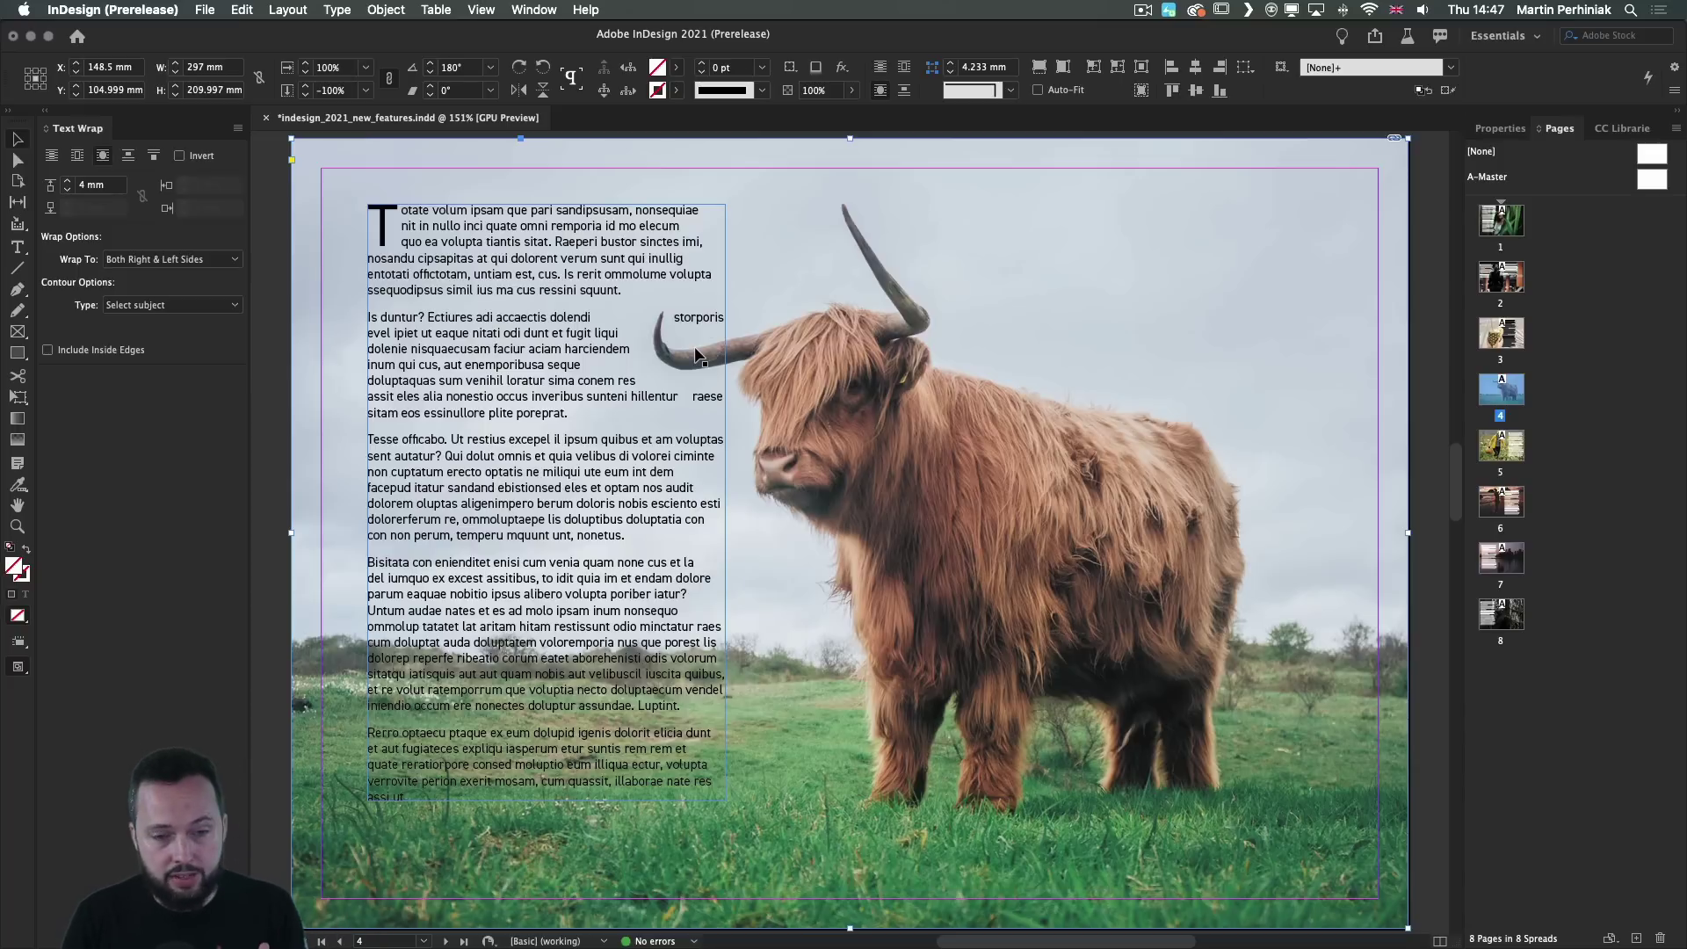
left_click(129, 261)
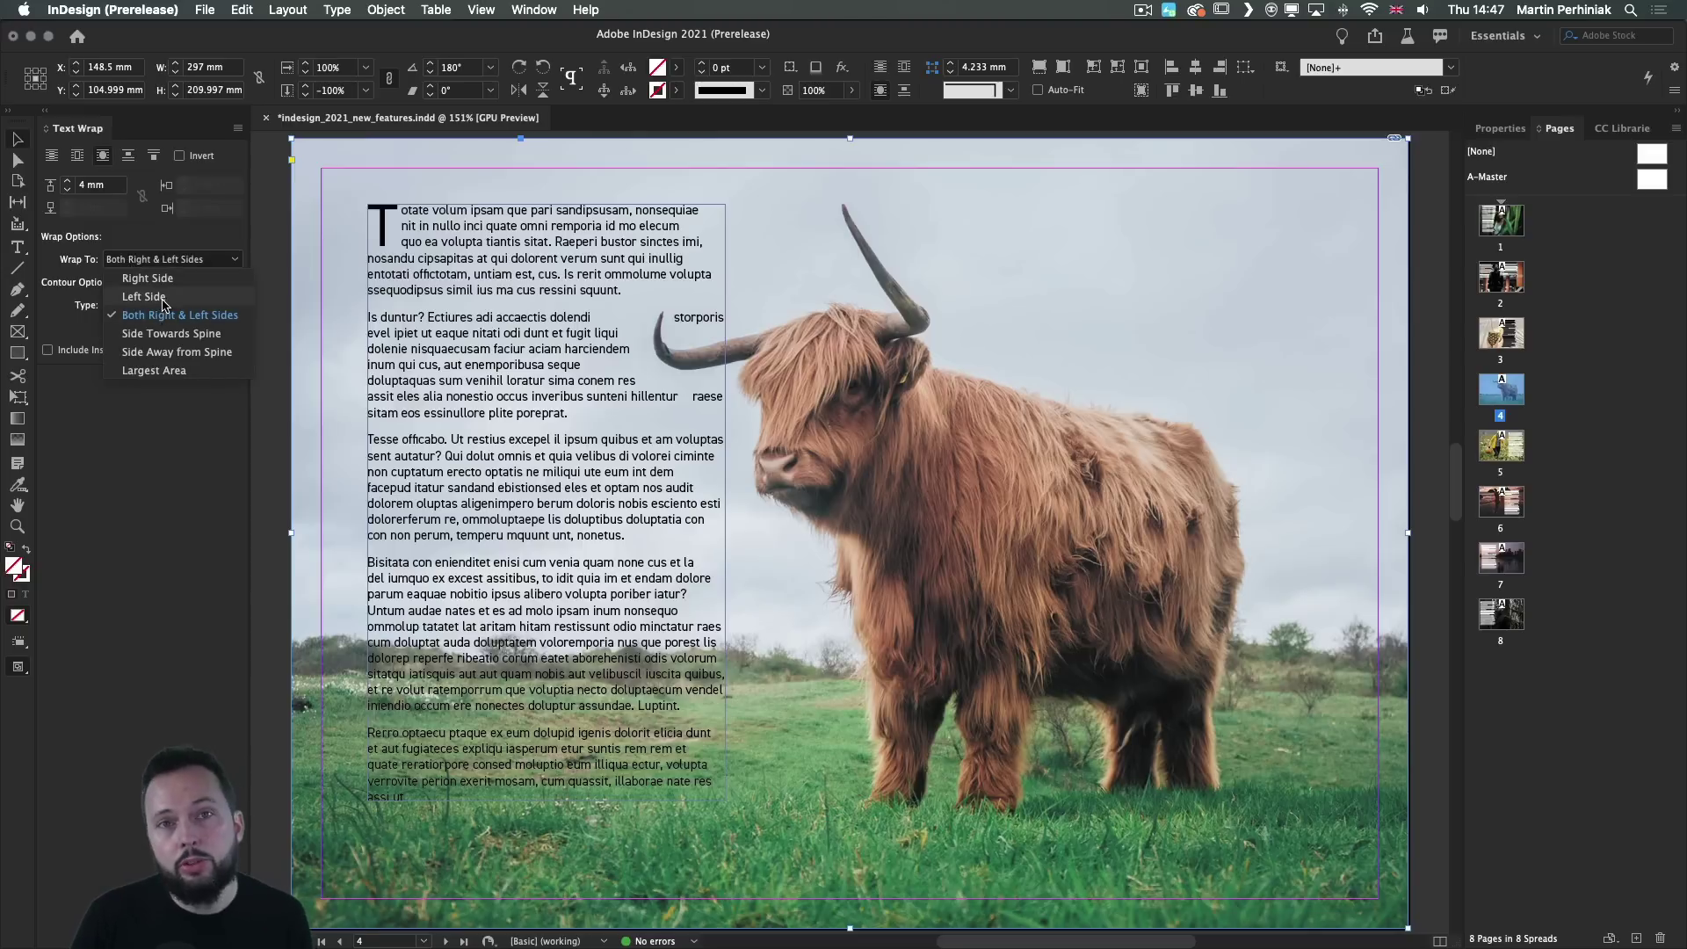
left_click(173, 372)
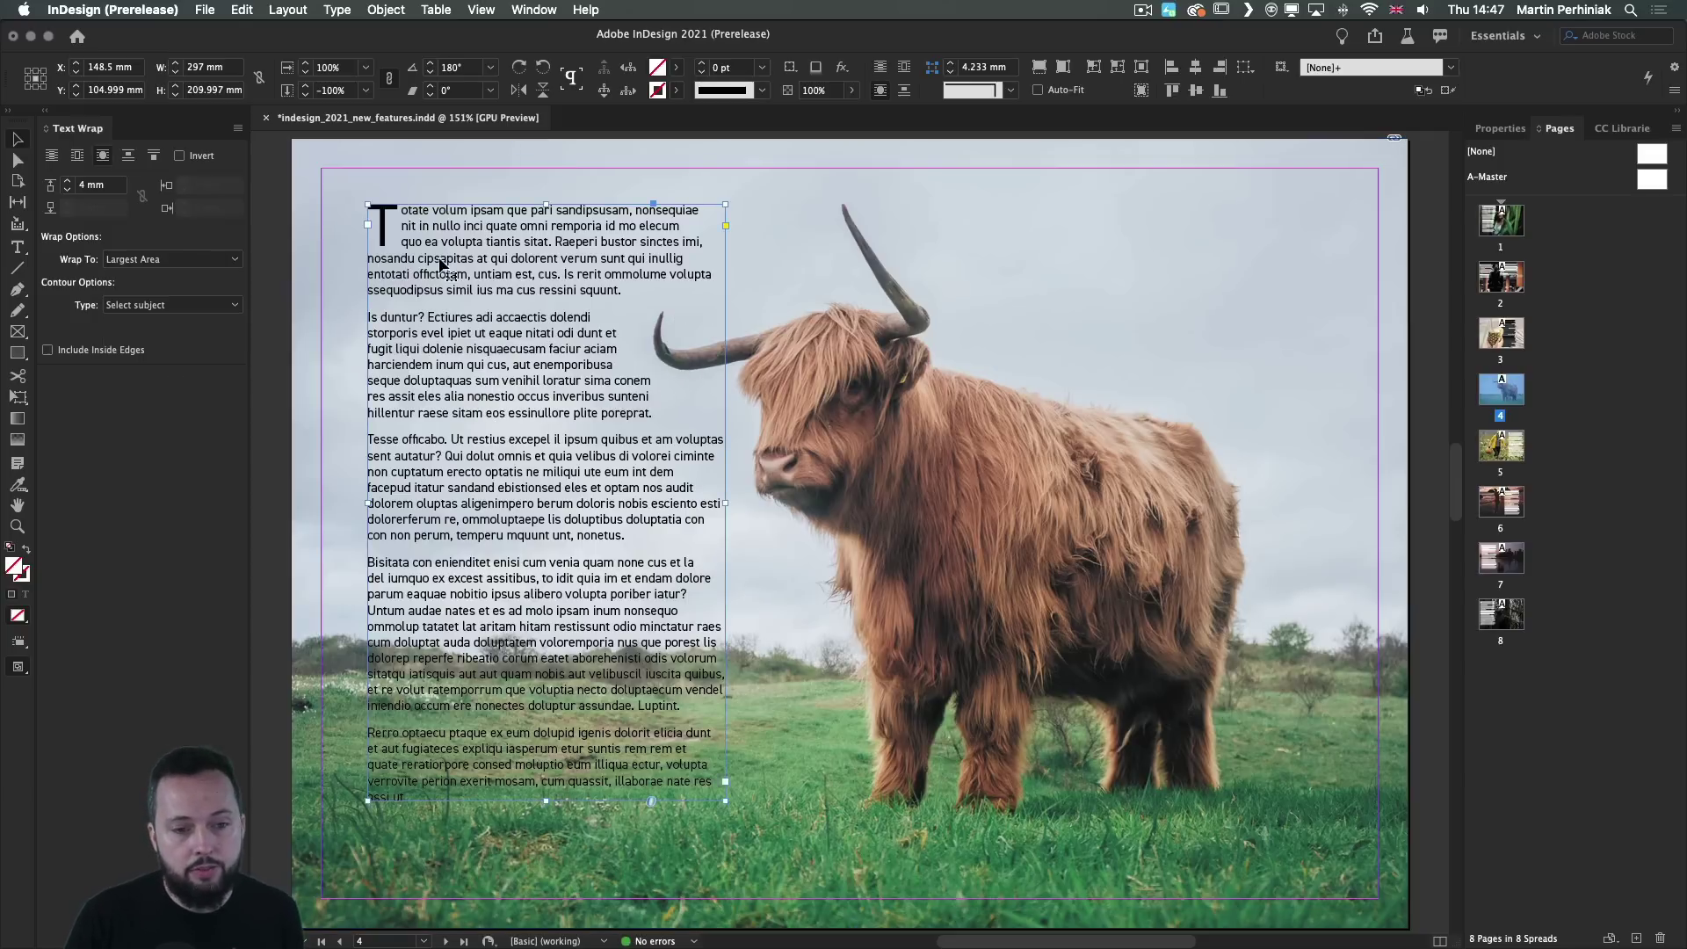
left_click_drag(435, 263, 515, 264)
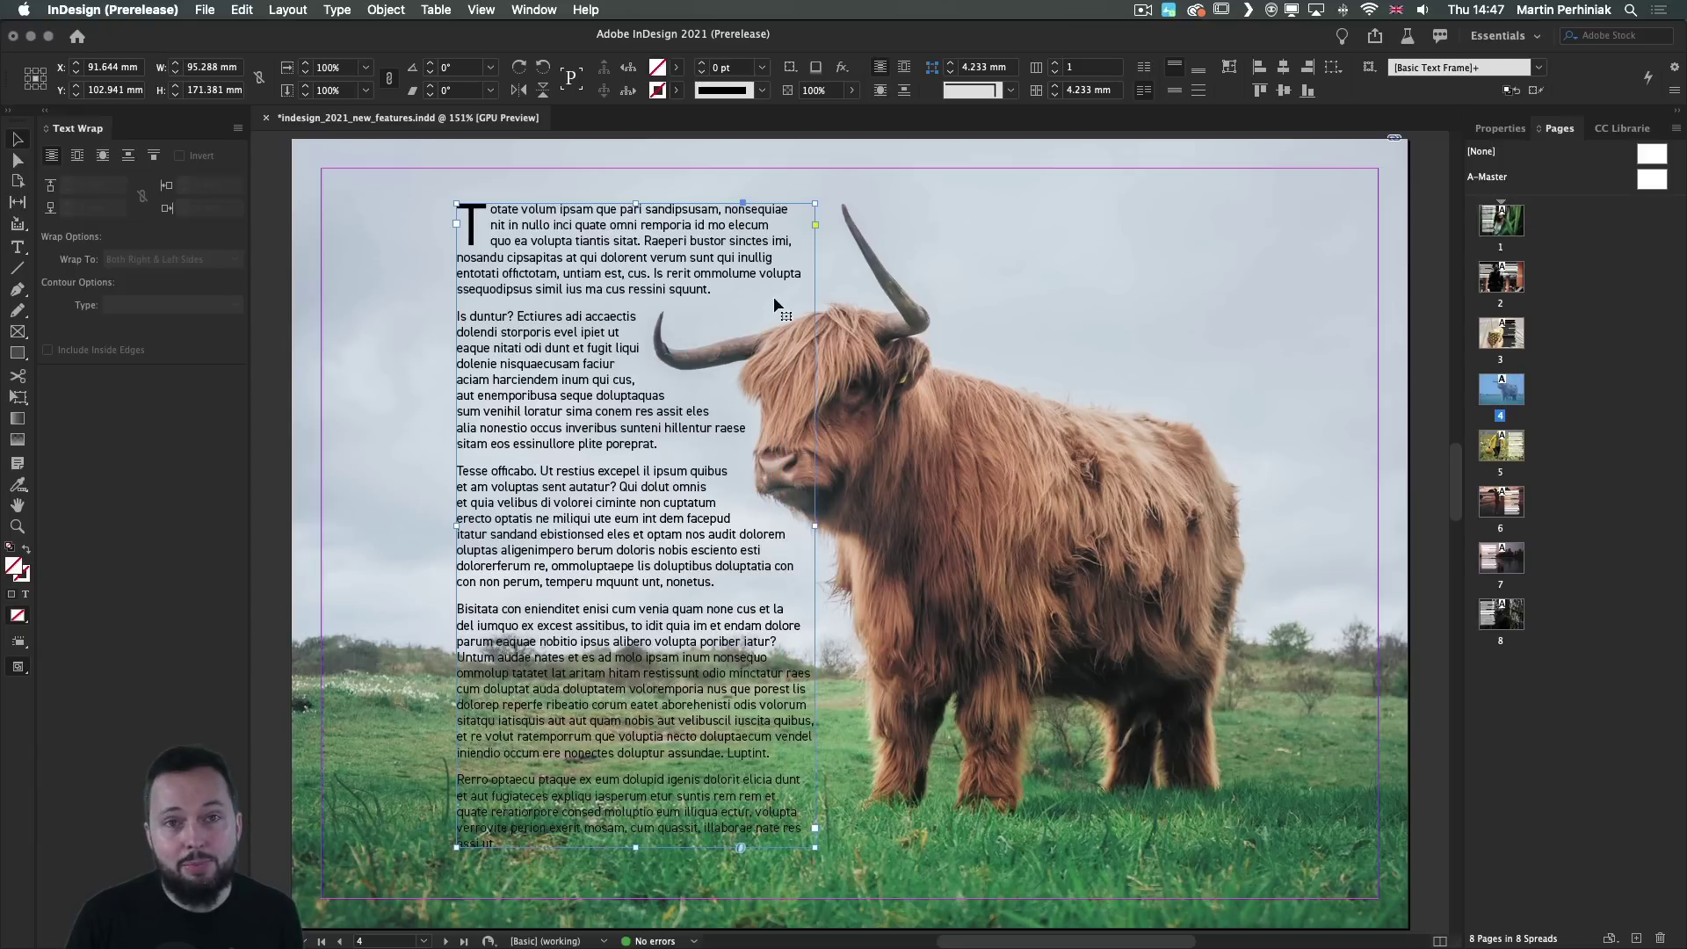
mouse_move(539, 254)
left_mouse_down()
mouse_move(1019, 255)
mouse_move(929, 241)
mouse_move(958, 234)
mouse_move(553, 243)
left_mouse_up()
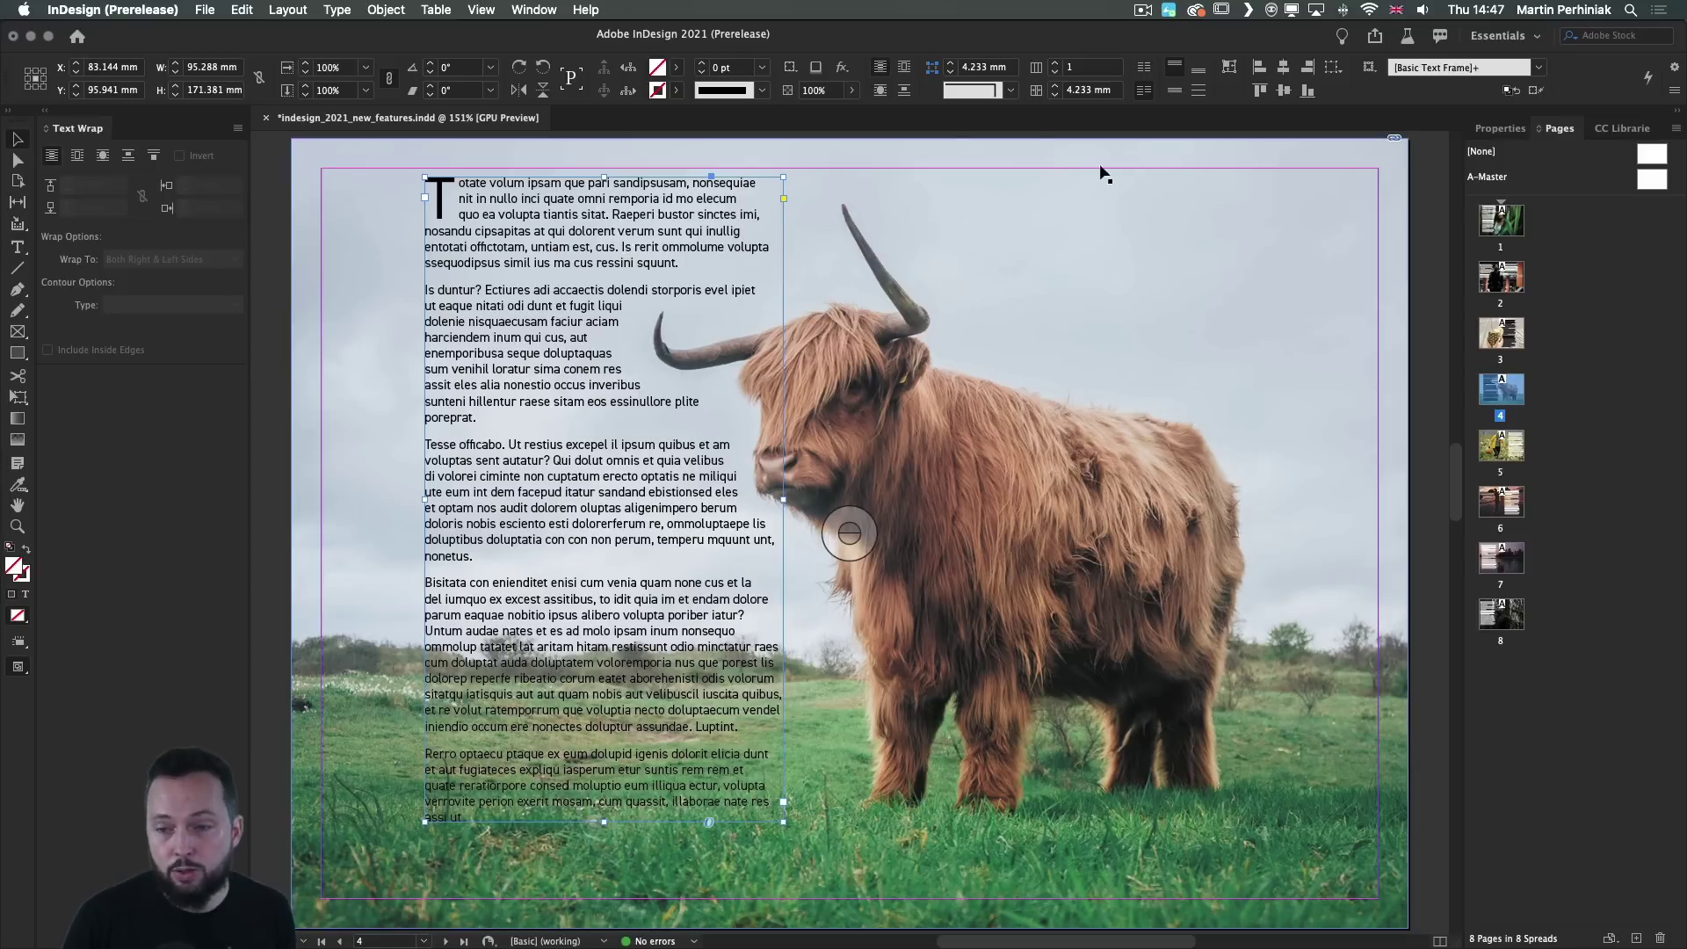
Save the wrap settings as a new object style 'Content Aware Wrap', then go to page 5.
left_click(1368, 68)
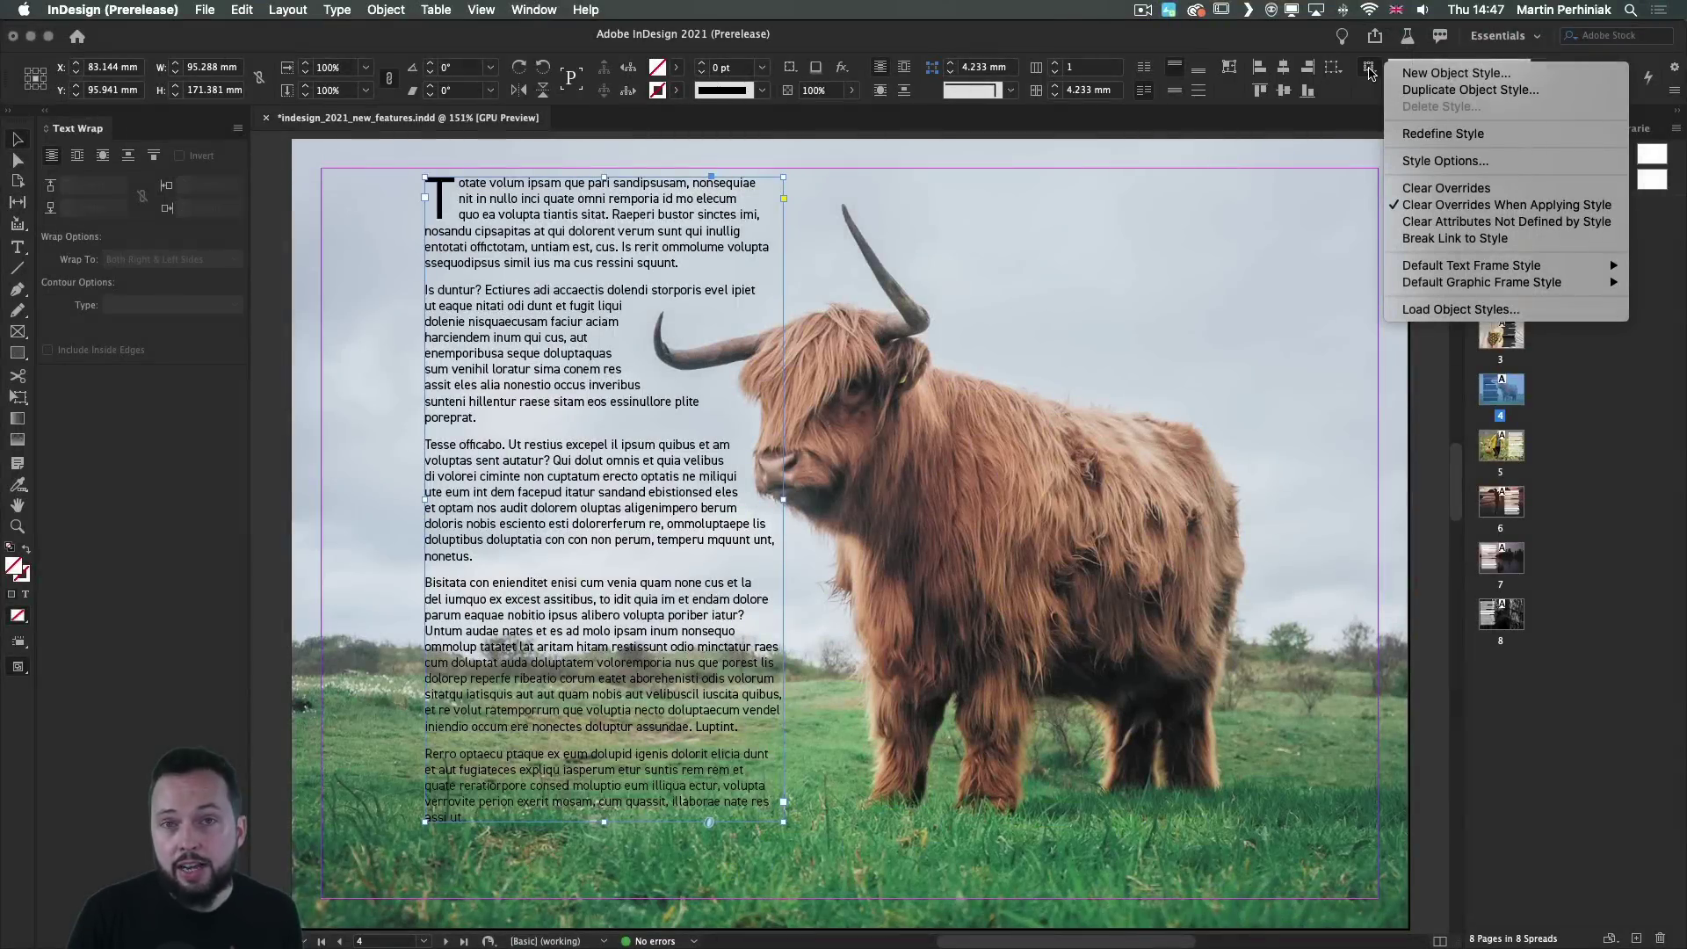
left_click(1436, 74)
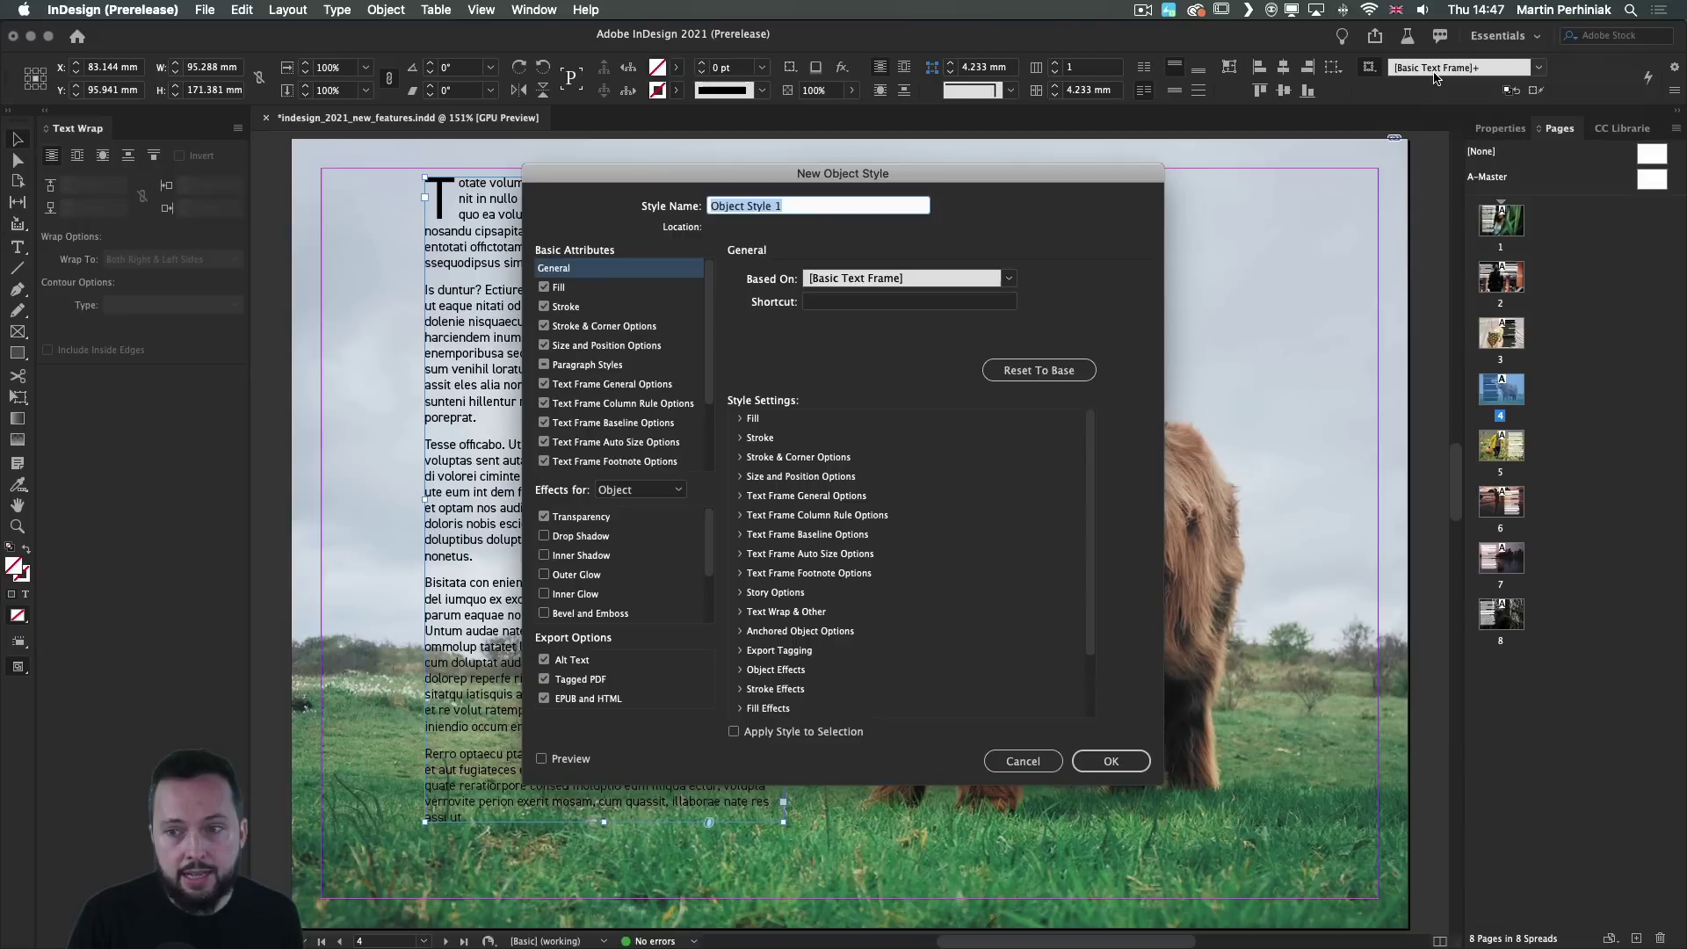
key("BackSpace")
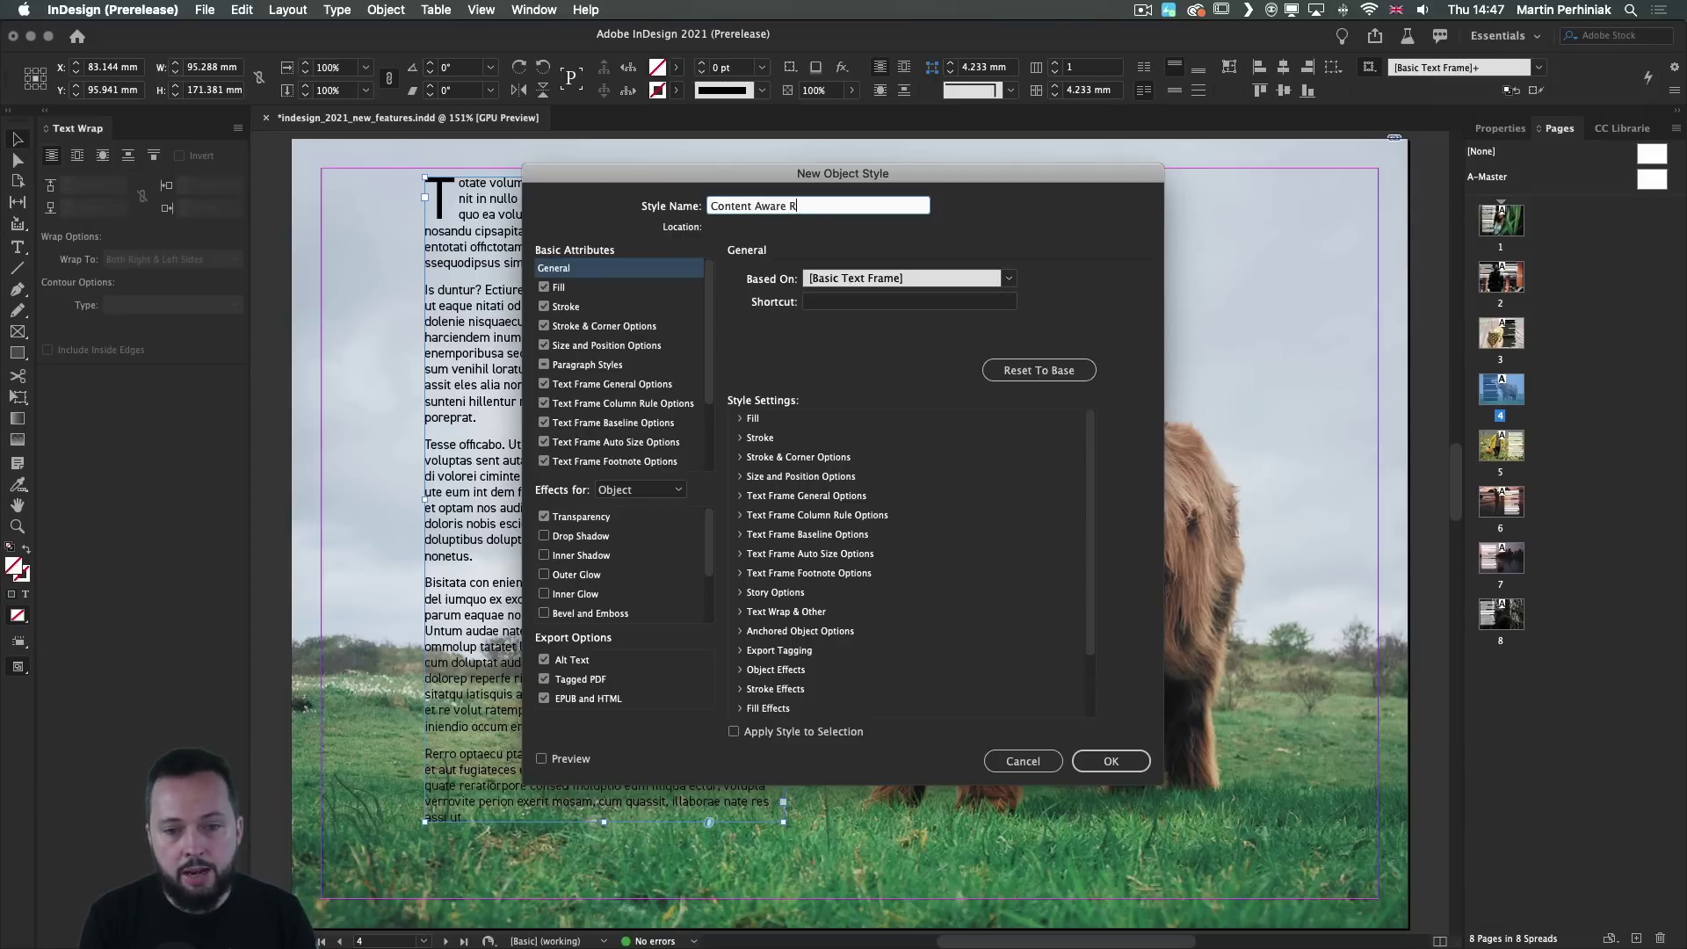
left_click(1131, 761)
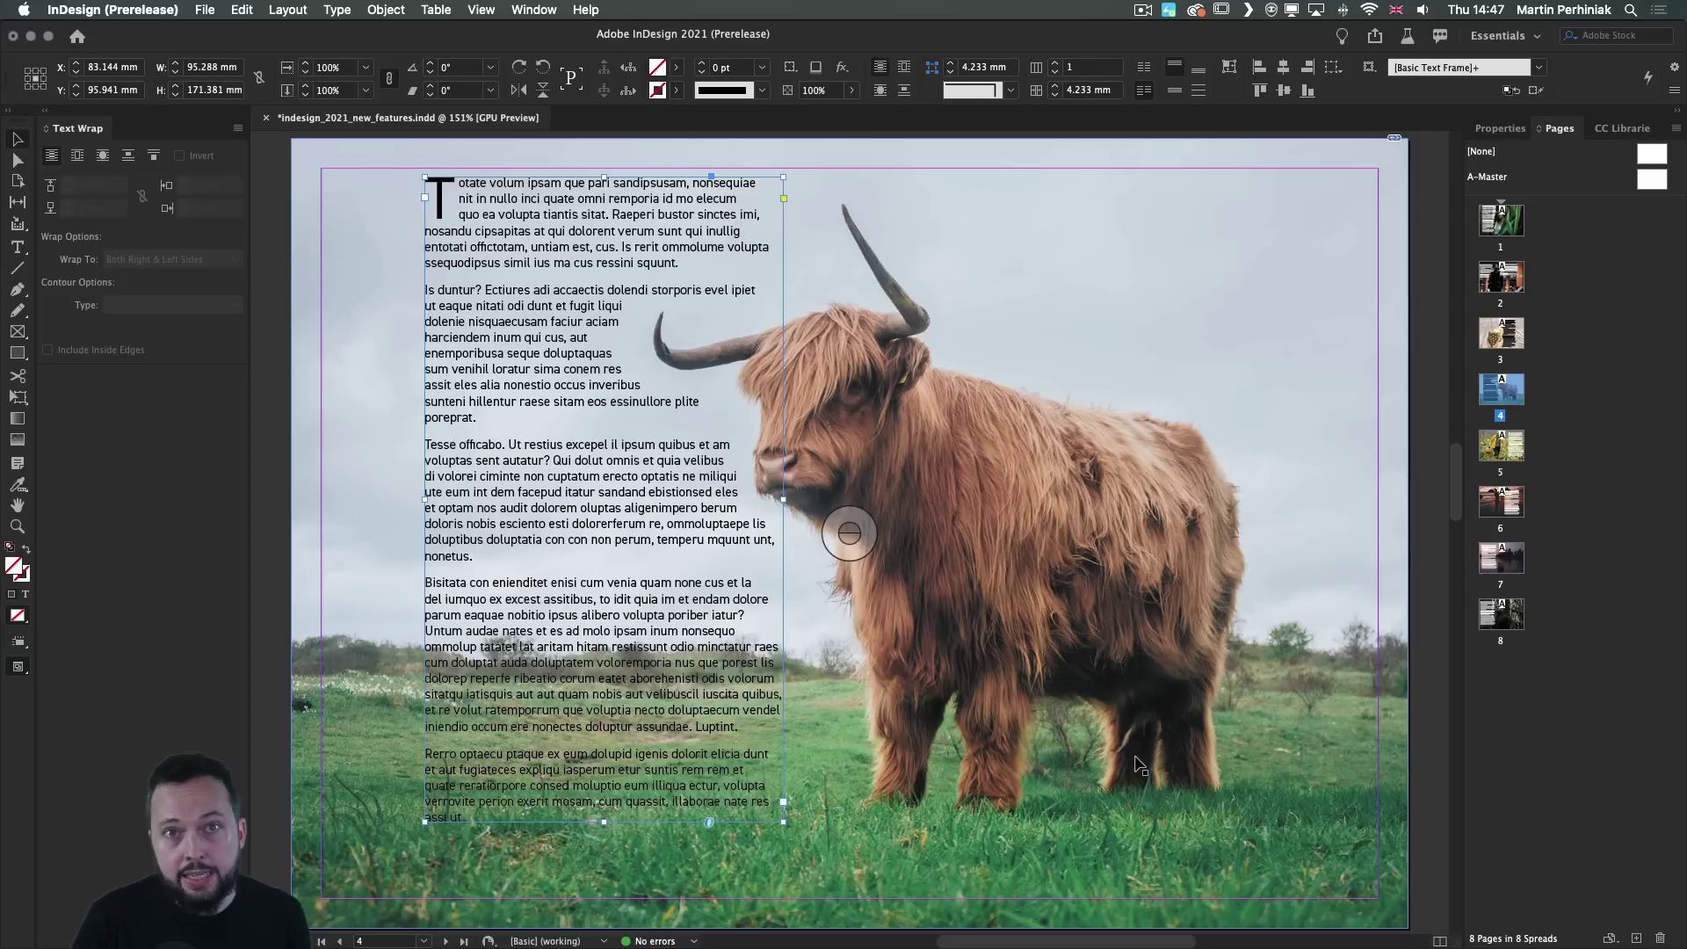
double_click(1500, 443)
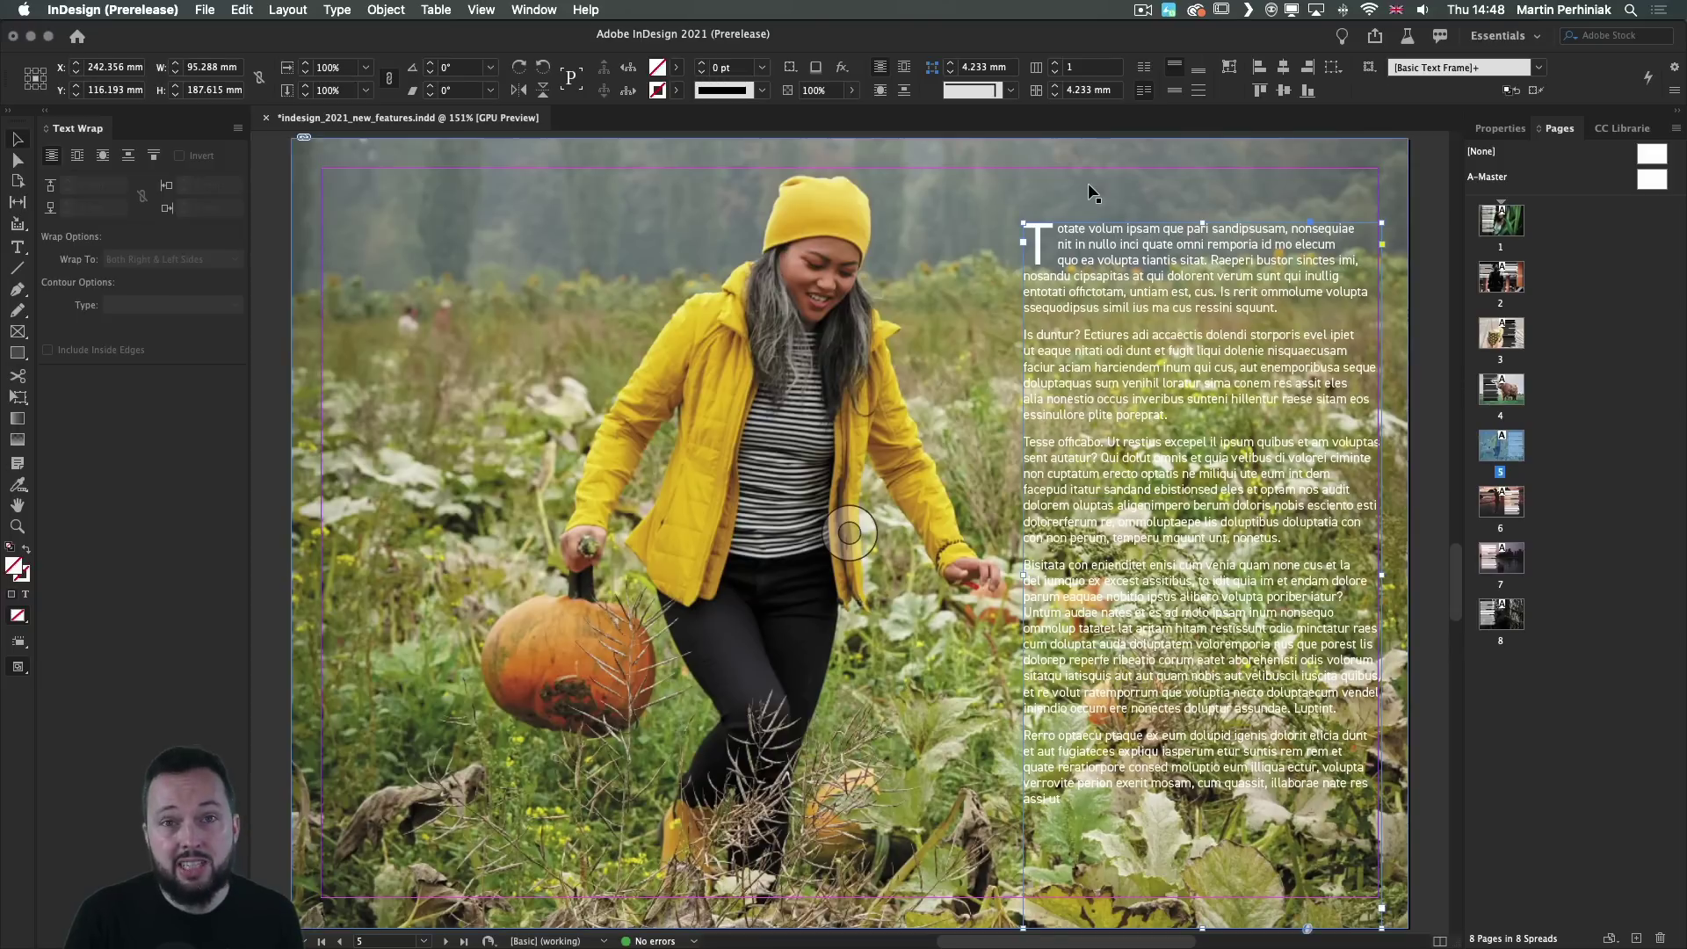
Apply the Content Aware Wrap object style to the pumpkin photo.
left_click(1088, 183)
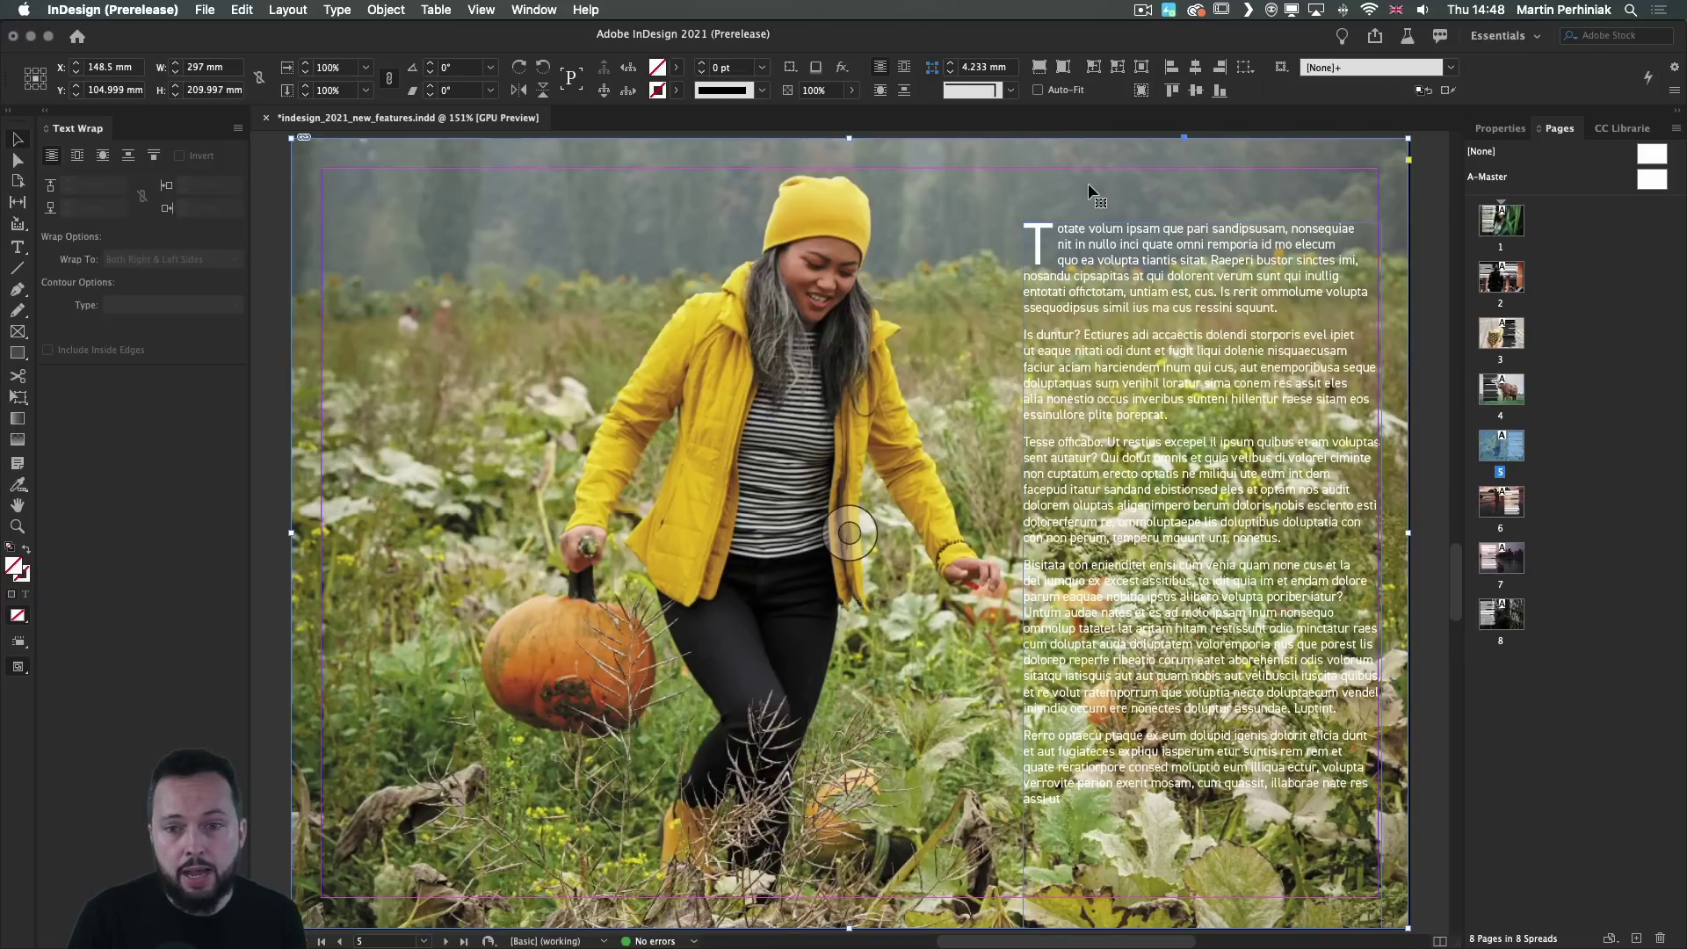
left_click(1322, 70)
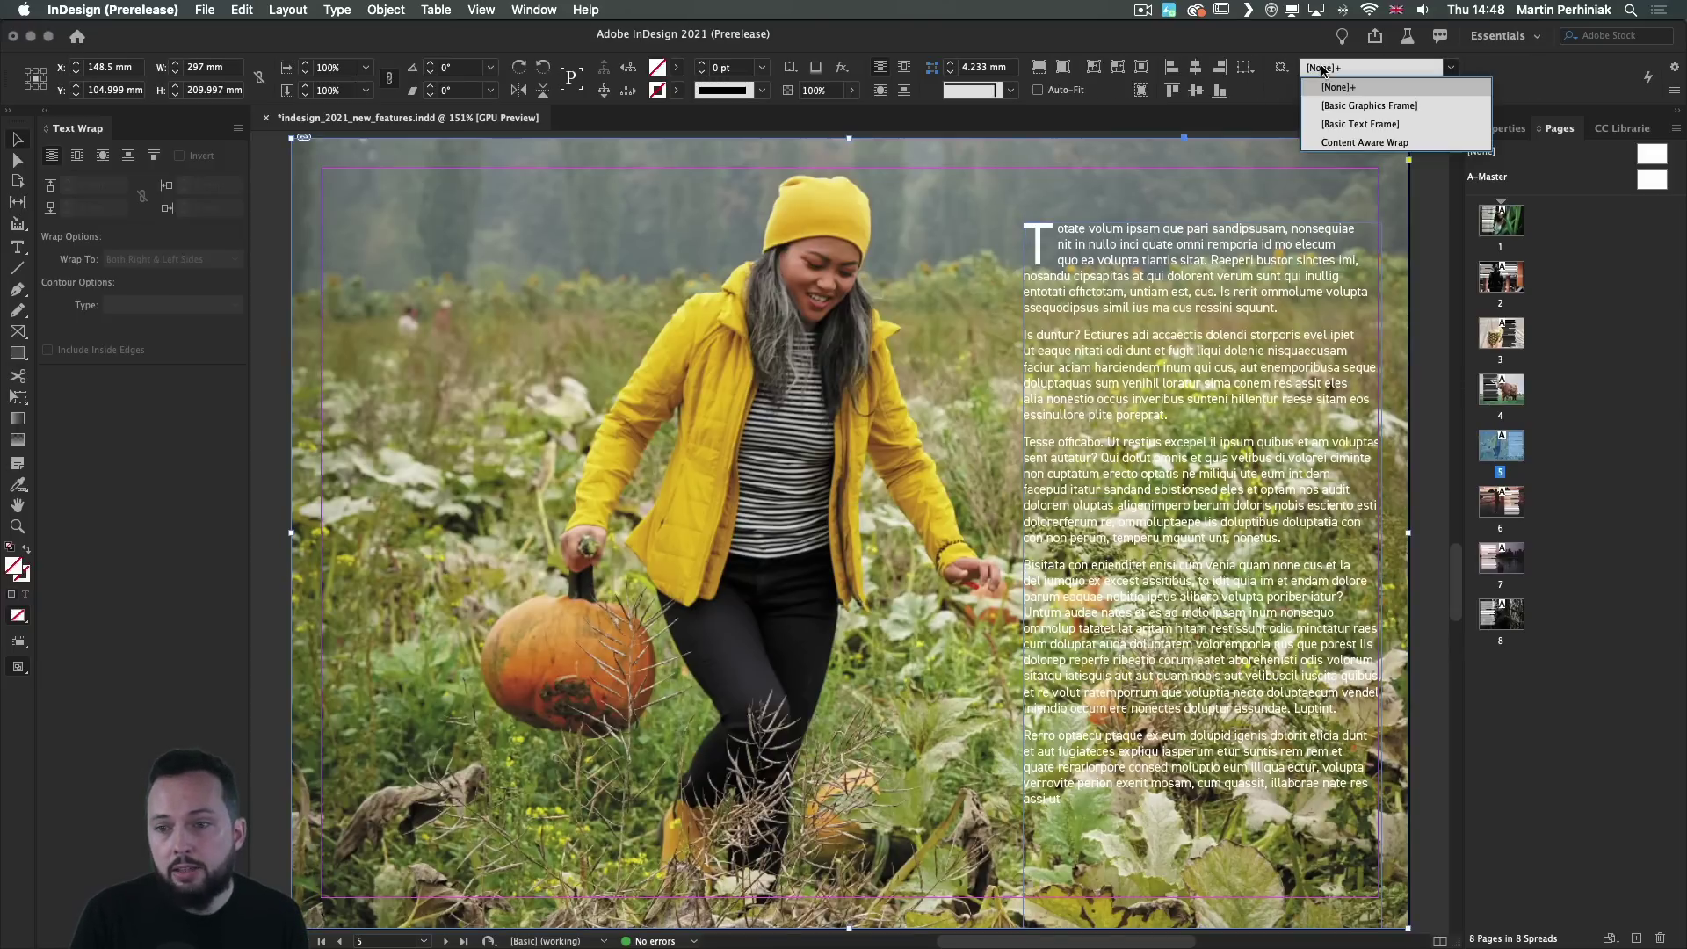
left_click(1340, 143)
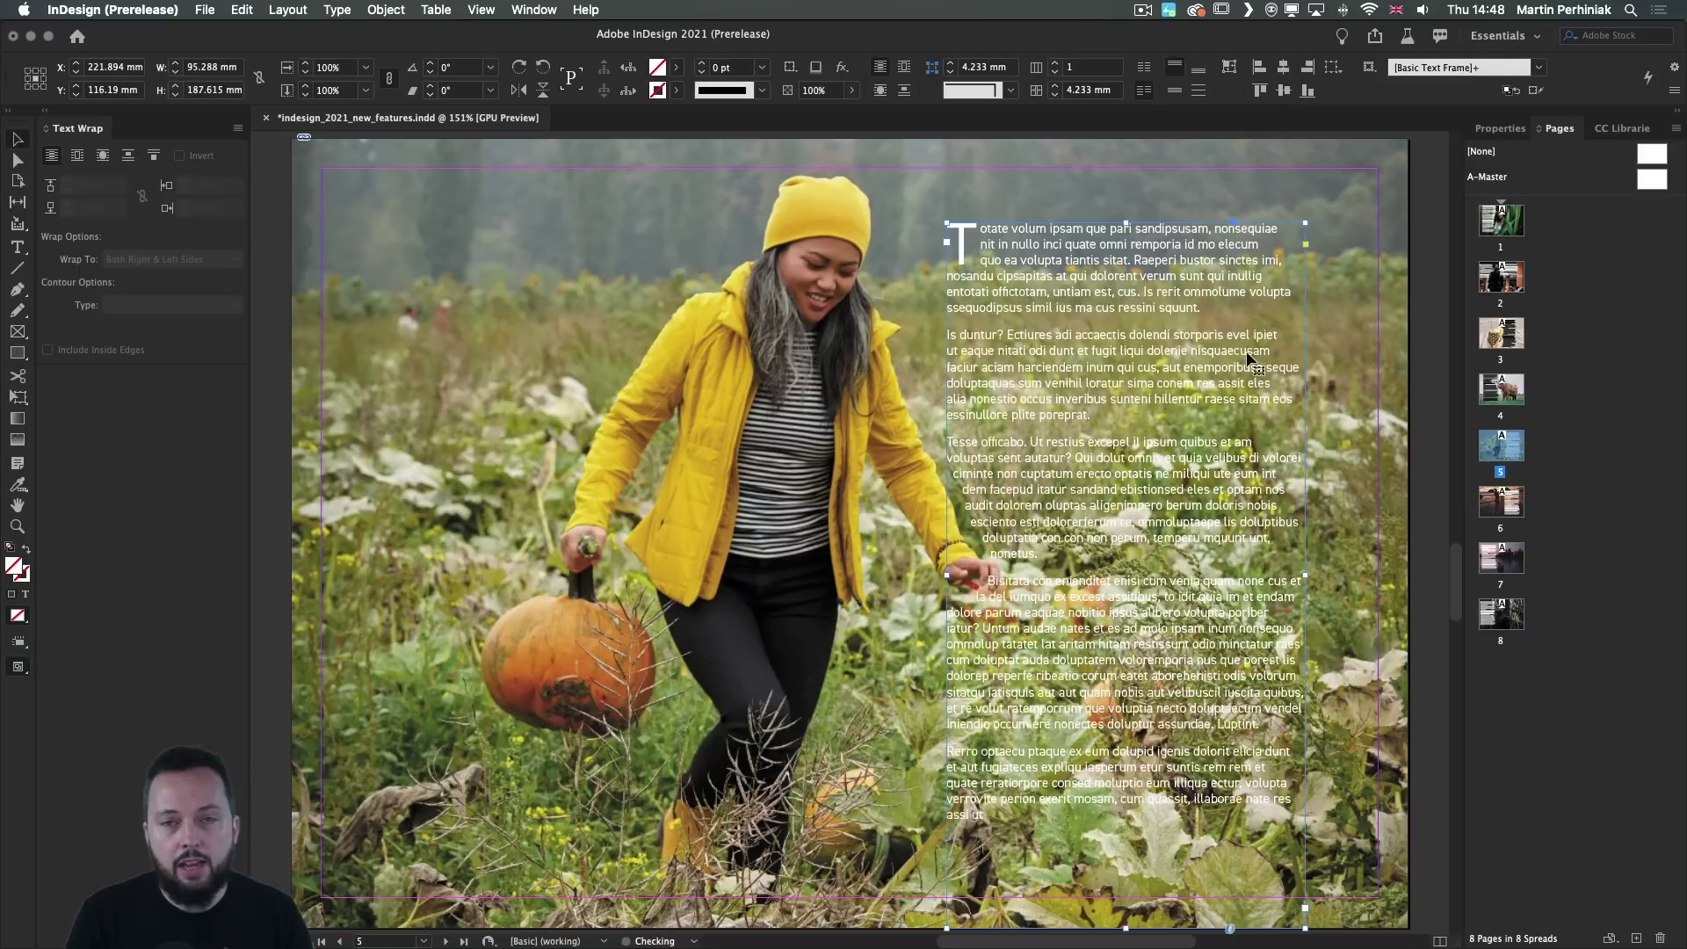
Reposition the body text frame beside the woman to adjust the wrap, then reselect the photo.
left_click(1129, 285)
left_click_drag(1110, 268, 1025, 265)
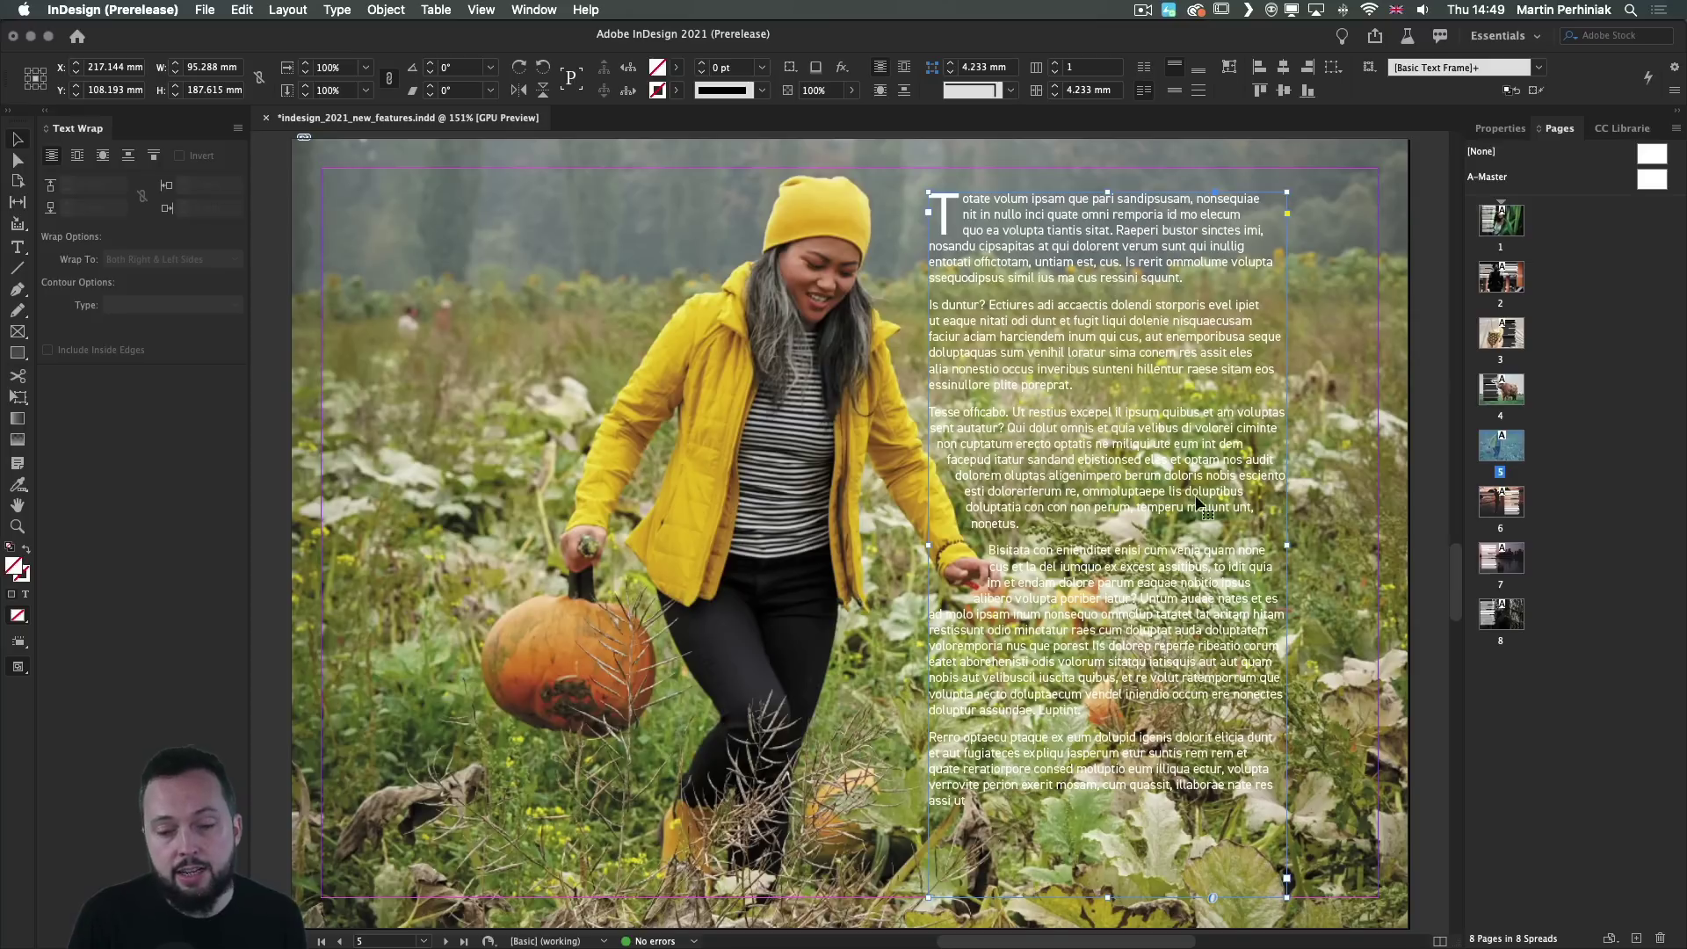
left_click_drag(1133, 419, 1155, 419)
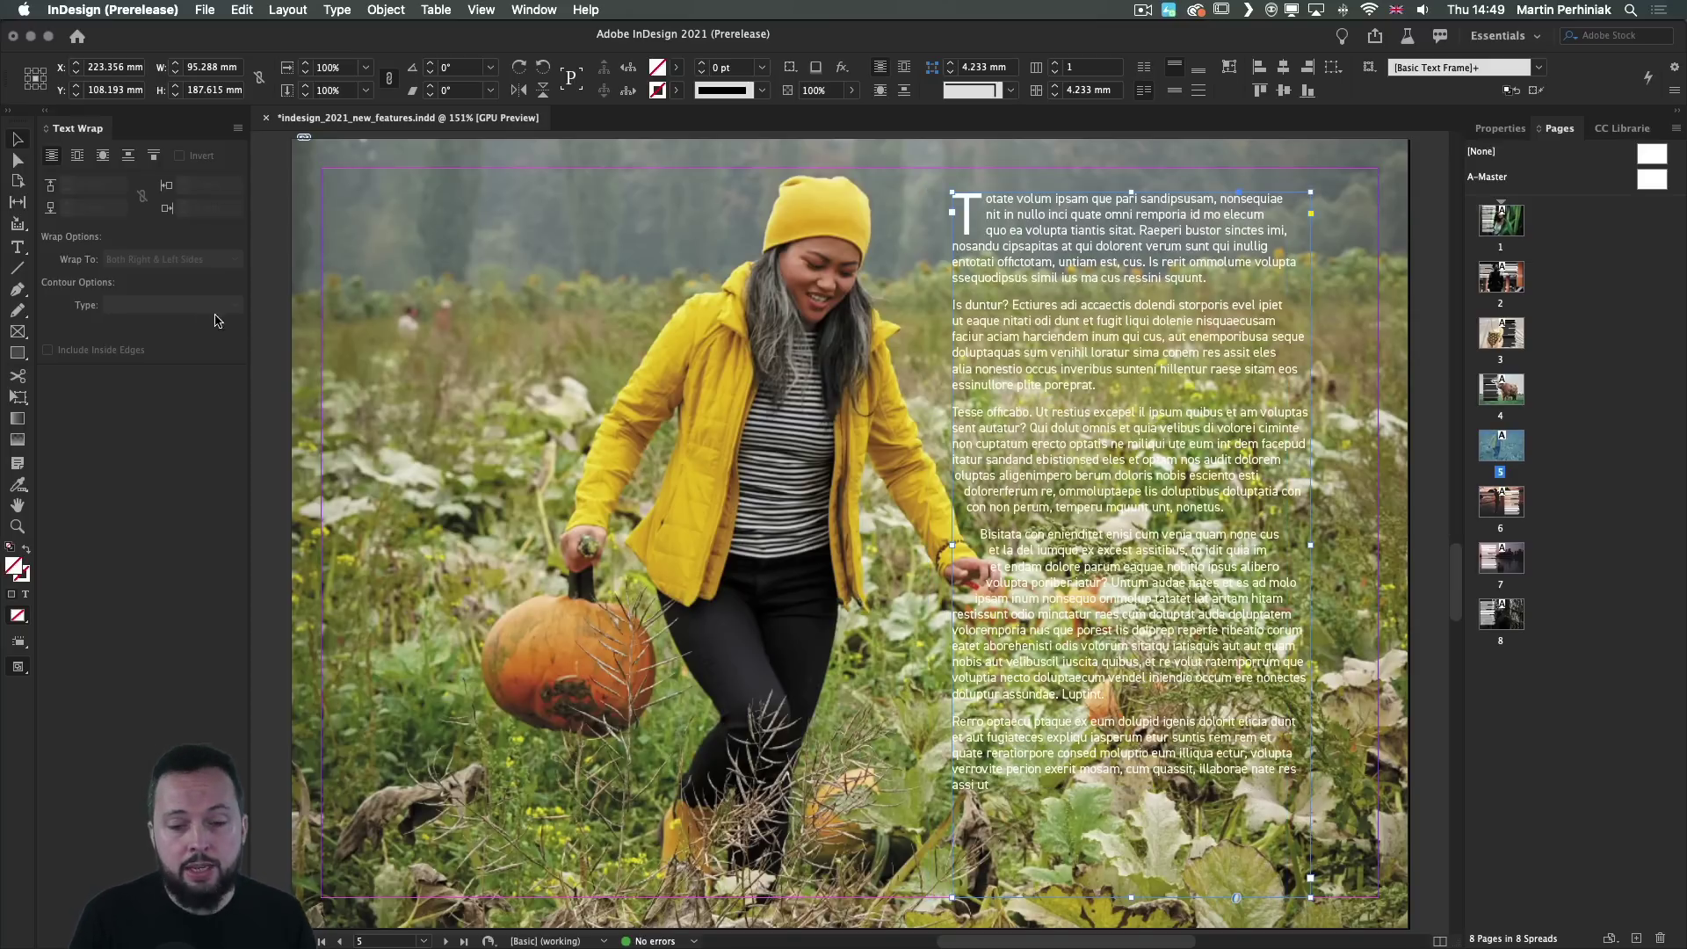
left_click(518, 334)
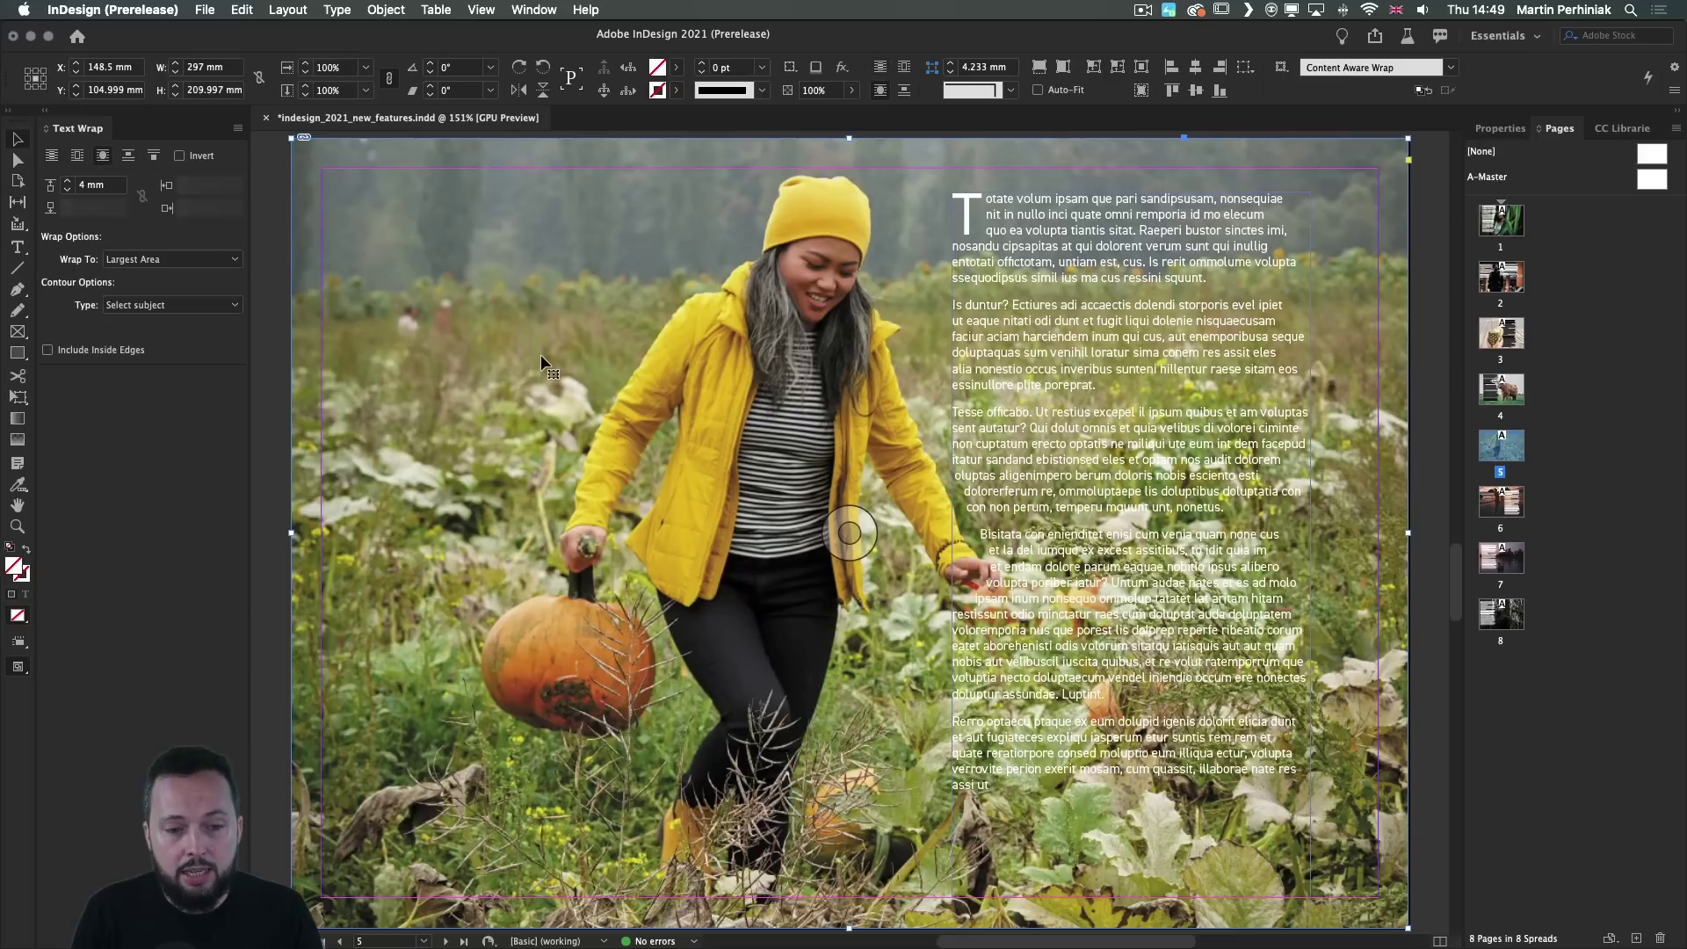
Open the pumpkin photo in Photoshop, fit it to the window and zoom in on the woman.
double_click(607, 336, "alt")
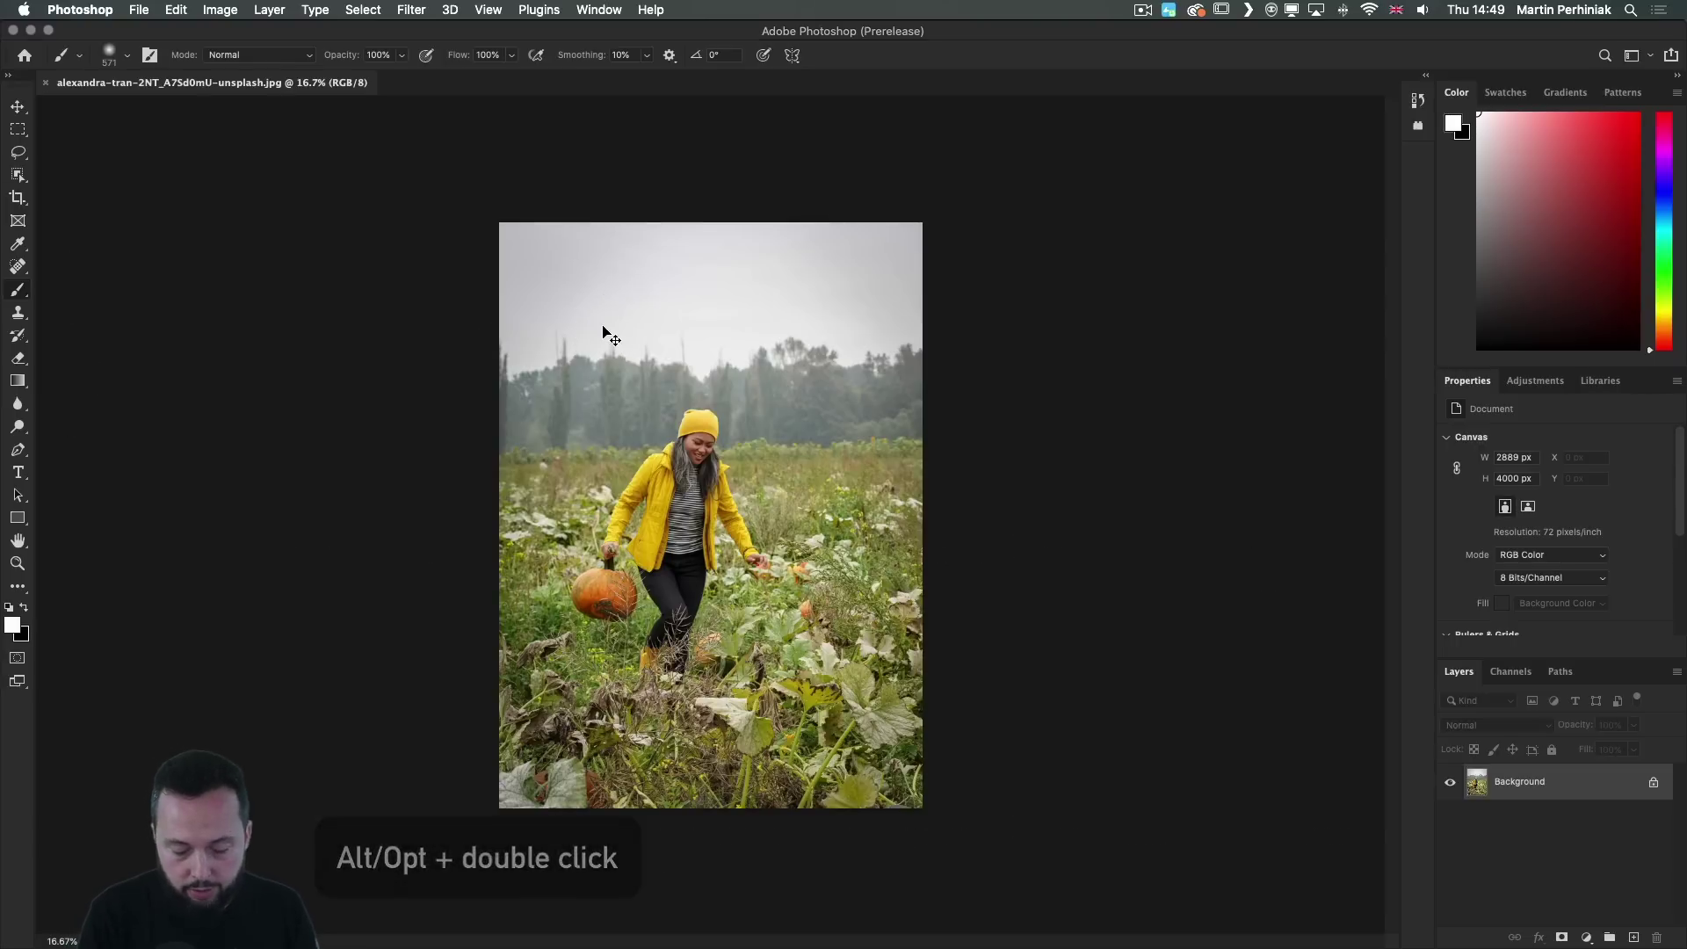
key("super+0")
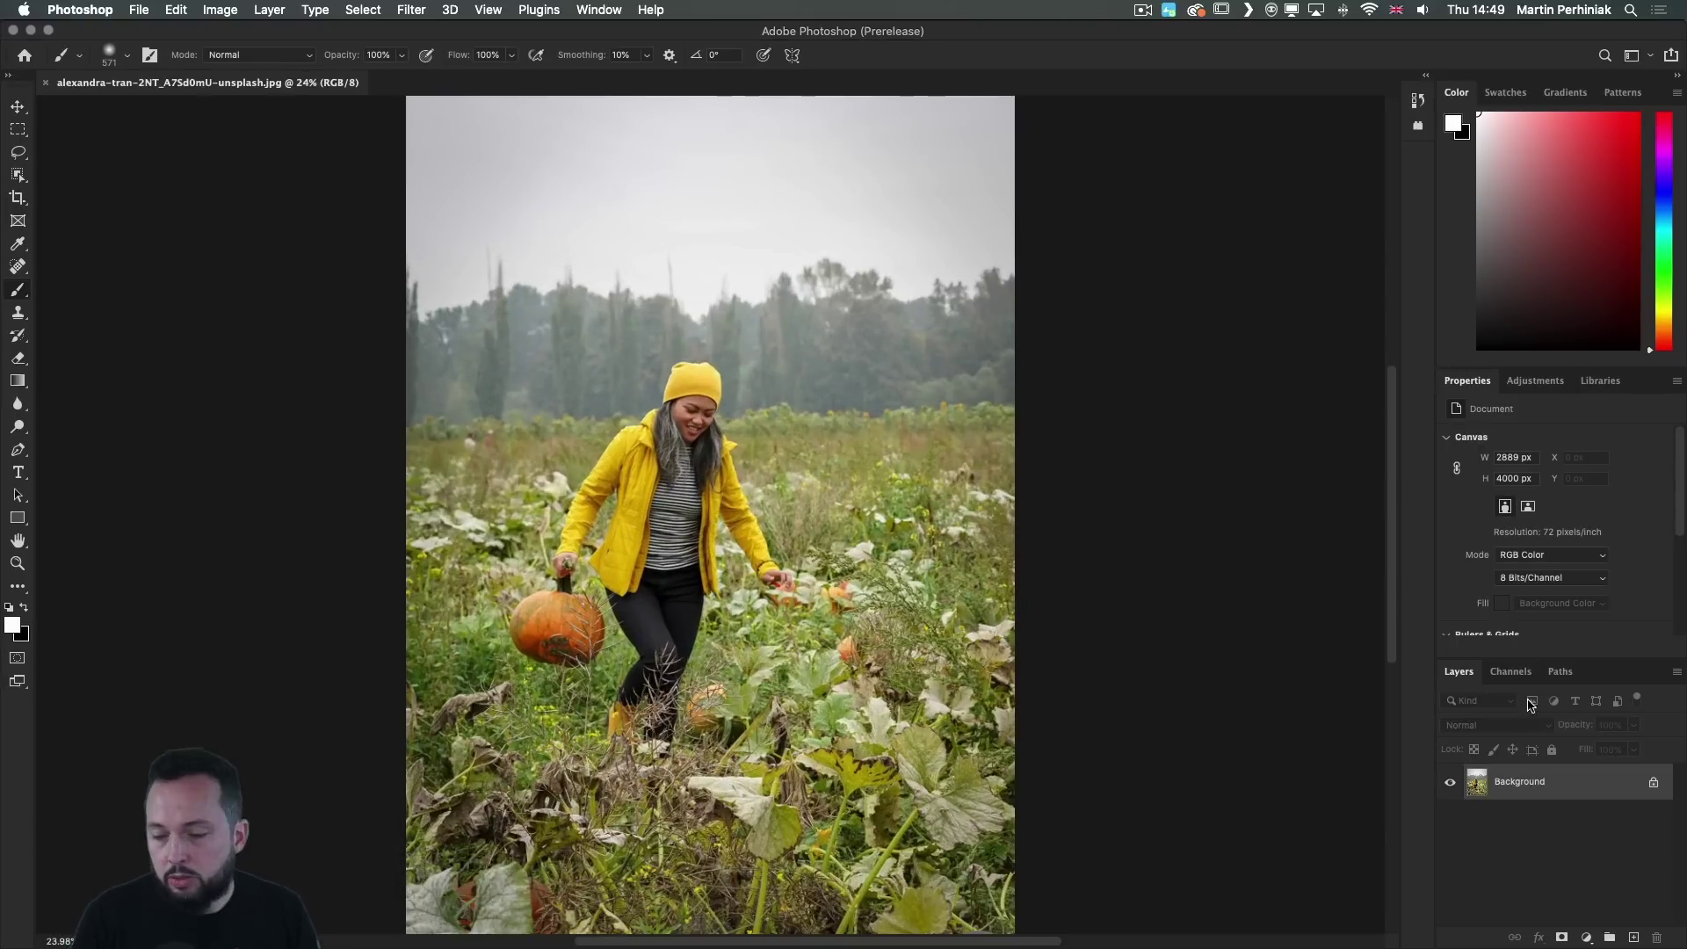
left_click_drag(572, 571, 614, 563)
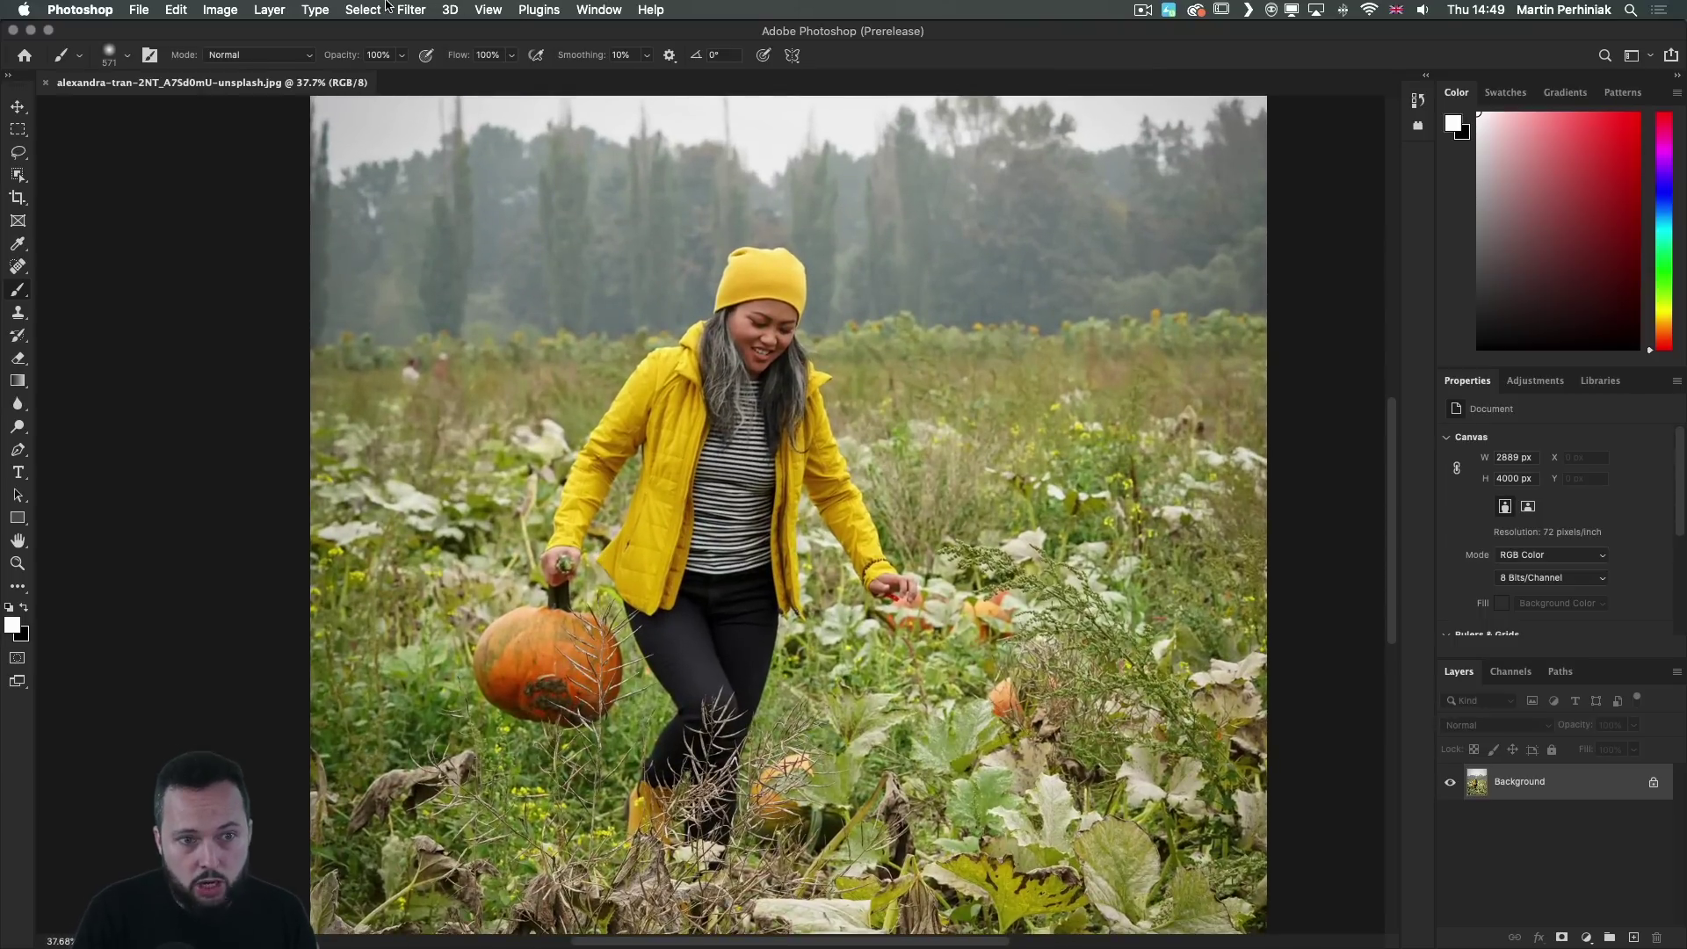
Convert the photo for Smart Filters, then bring up the Select menu.
left_click(402, 11)
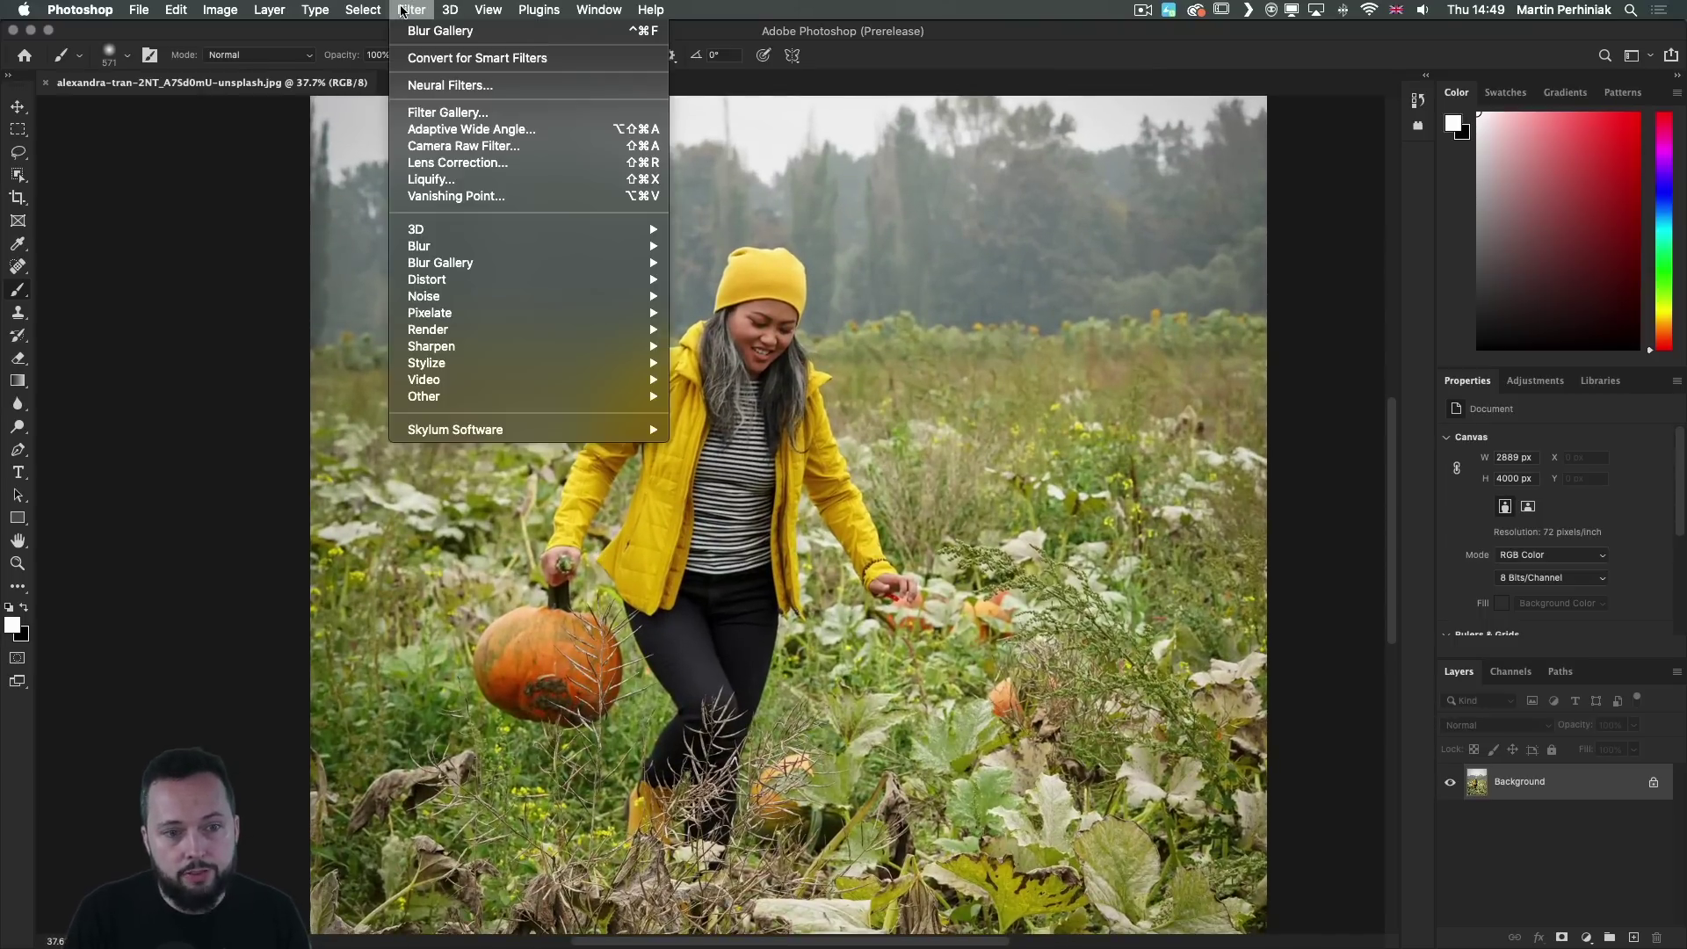
left_click(426, 57)
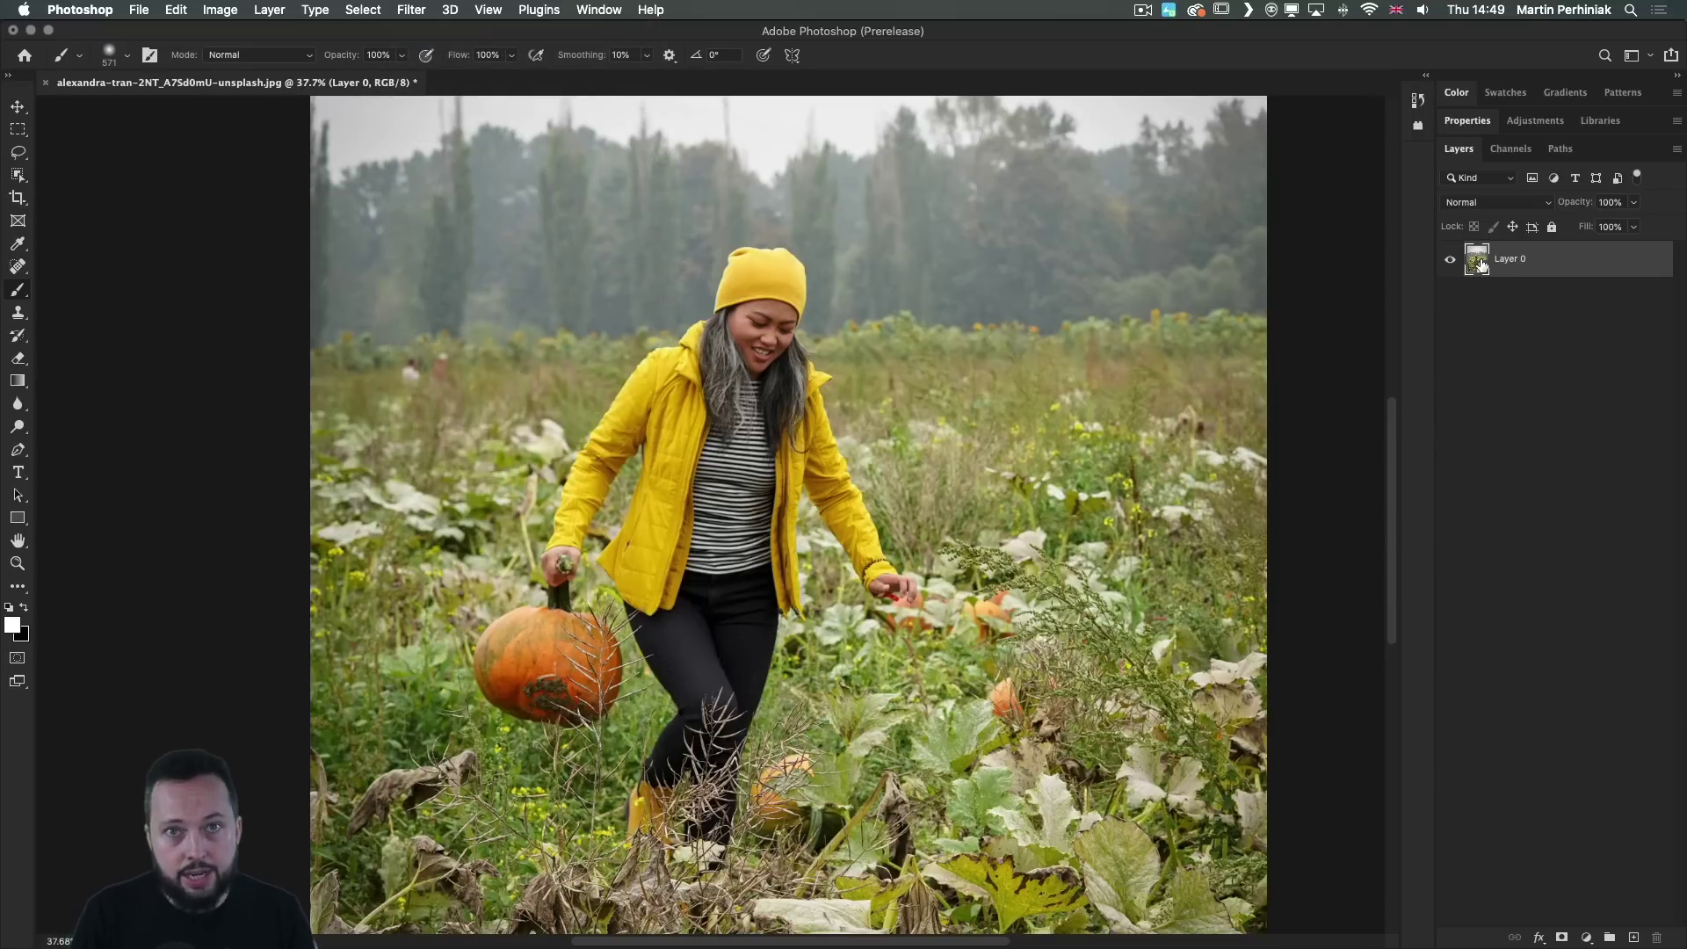
left_click(401, 7)
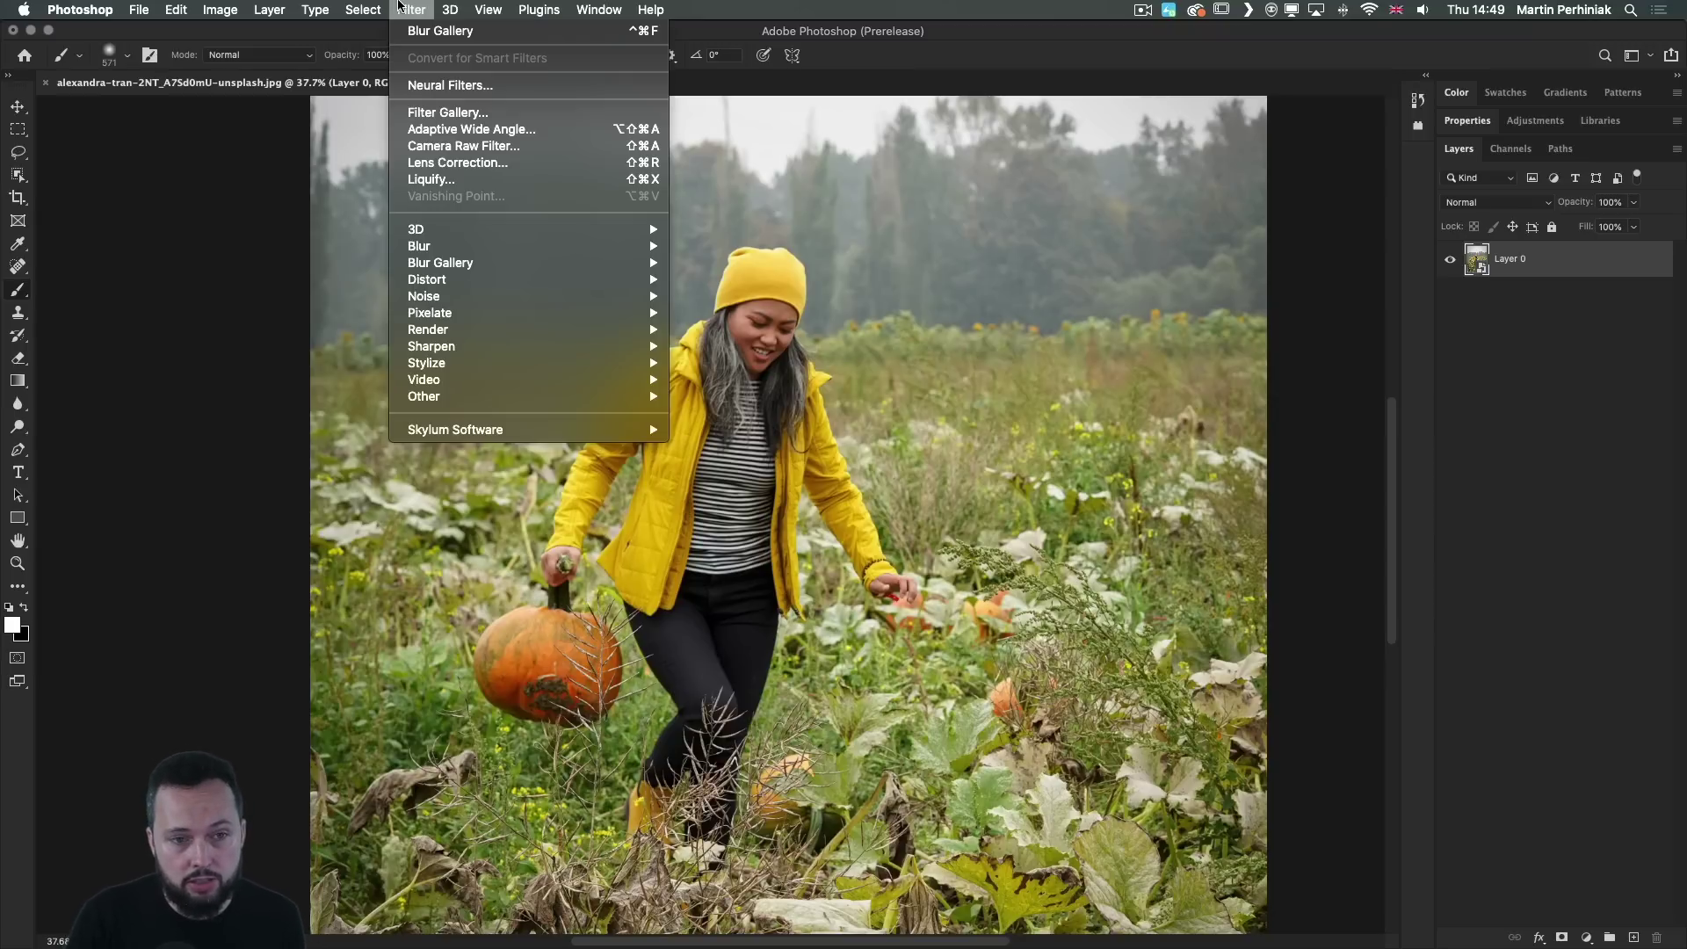
mouse_move(383, 10)
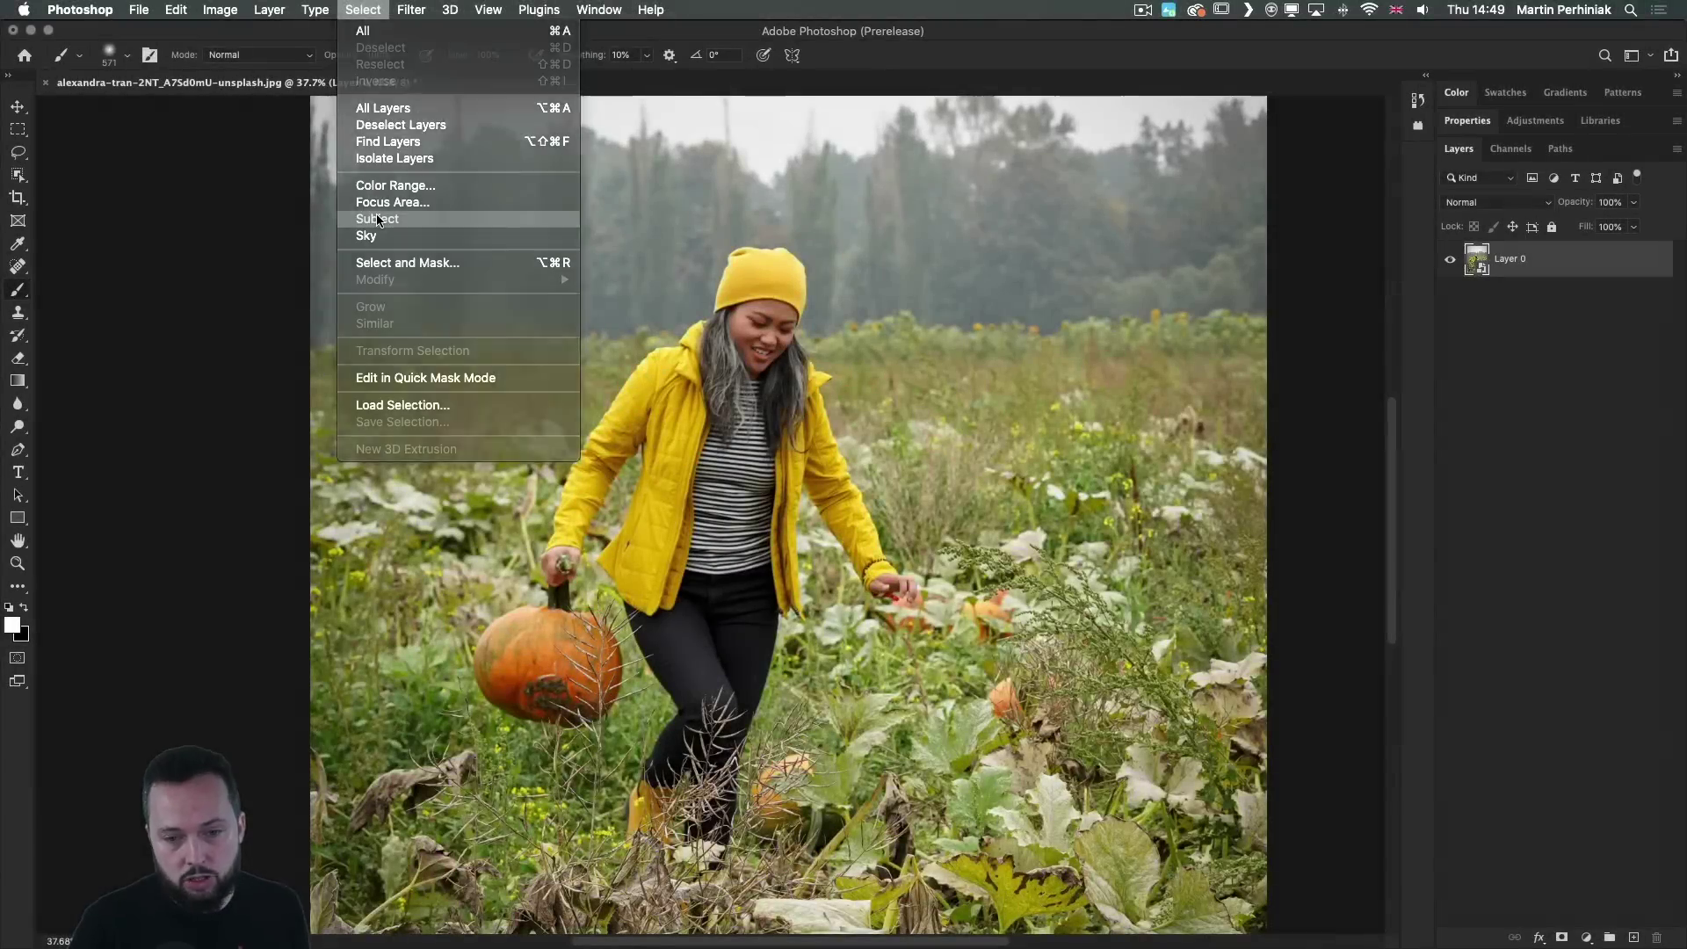
Select the subject, invert to the background, and apply a 25 px Field Blur smart filter.
left_click(378, 220)
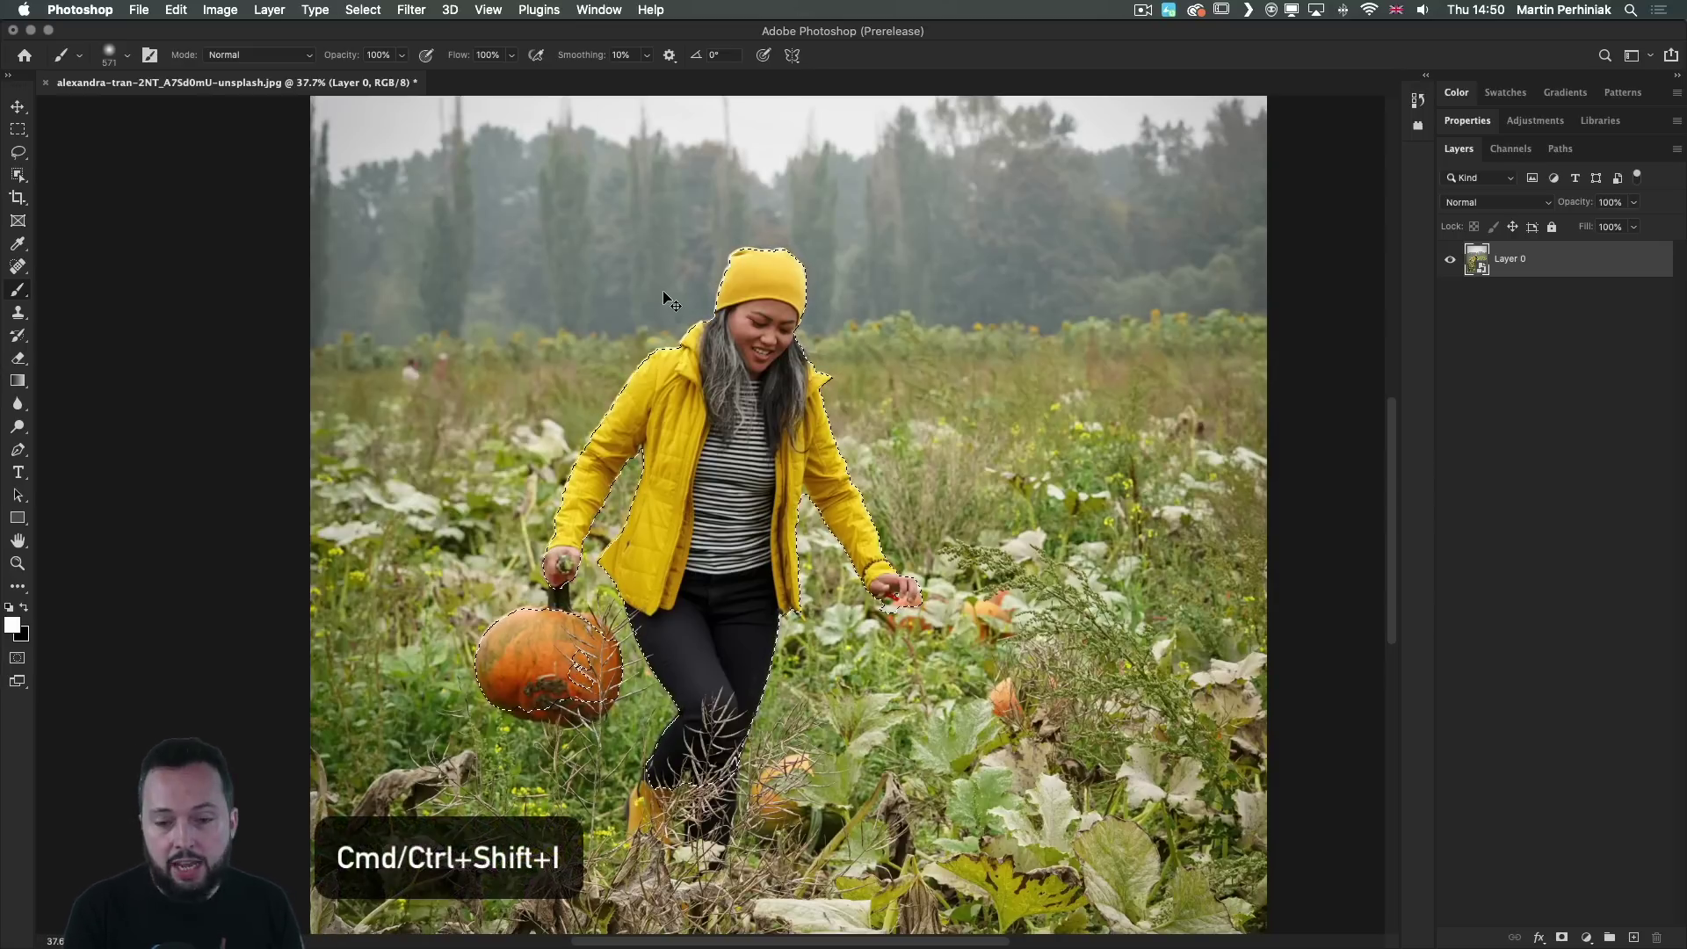
key("super+shift+i")
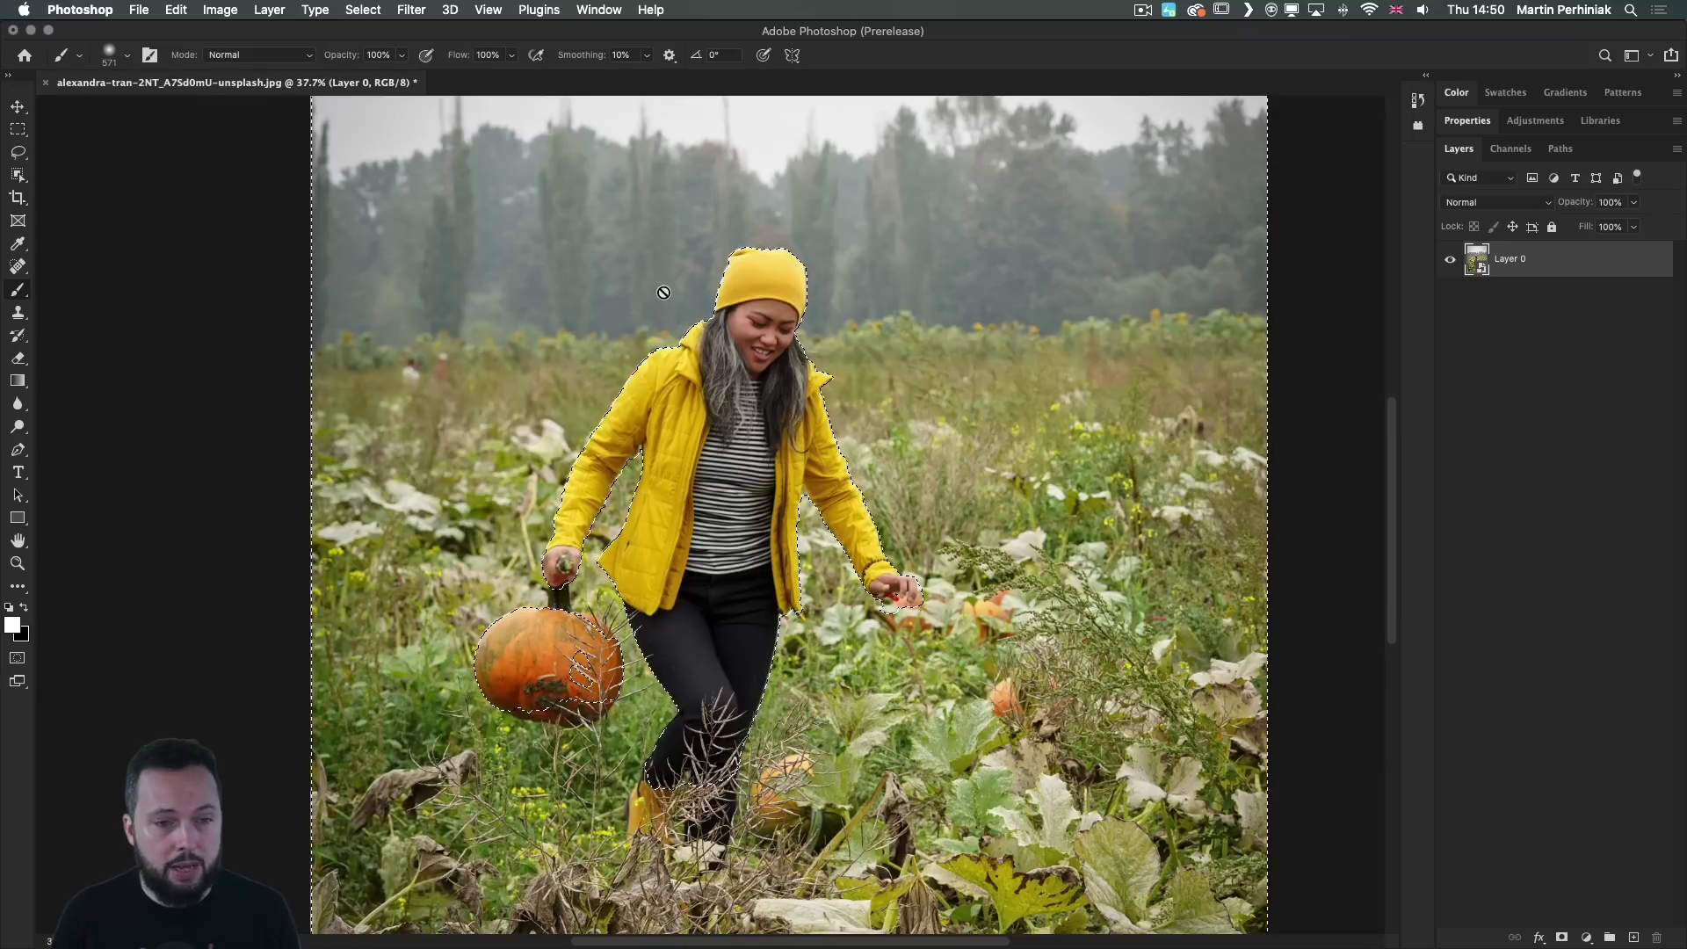
left_click(412, 9)
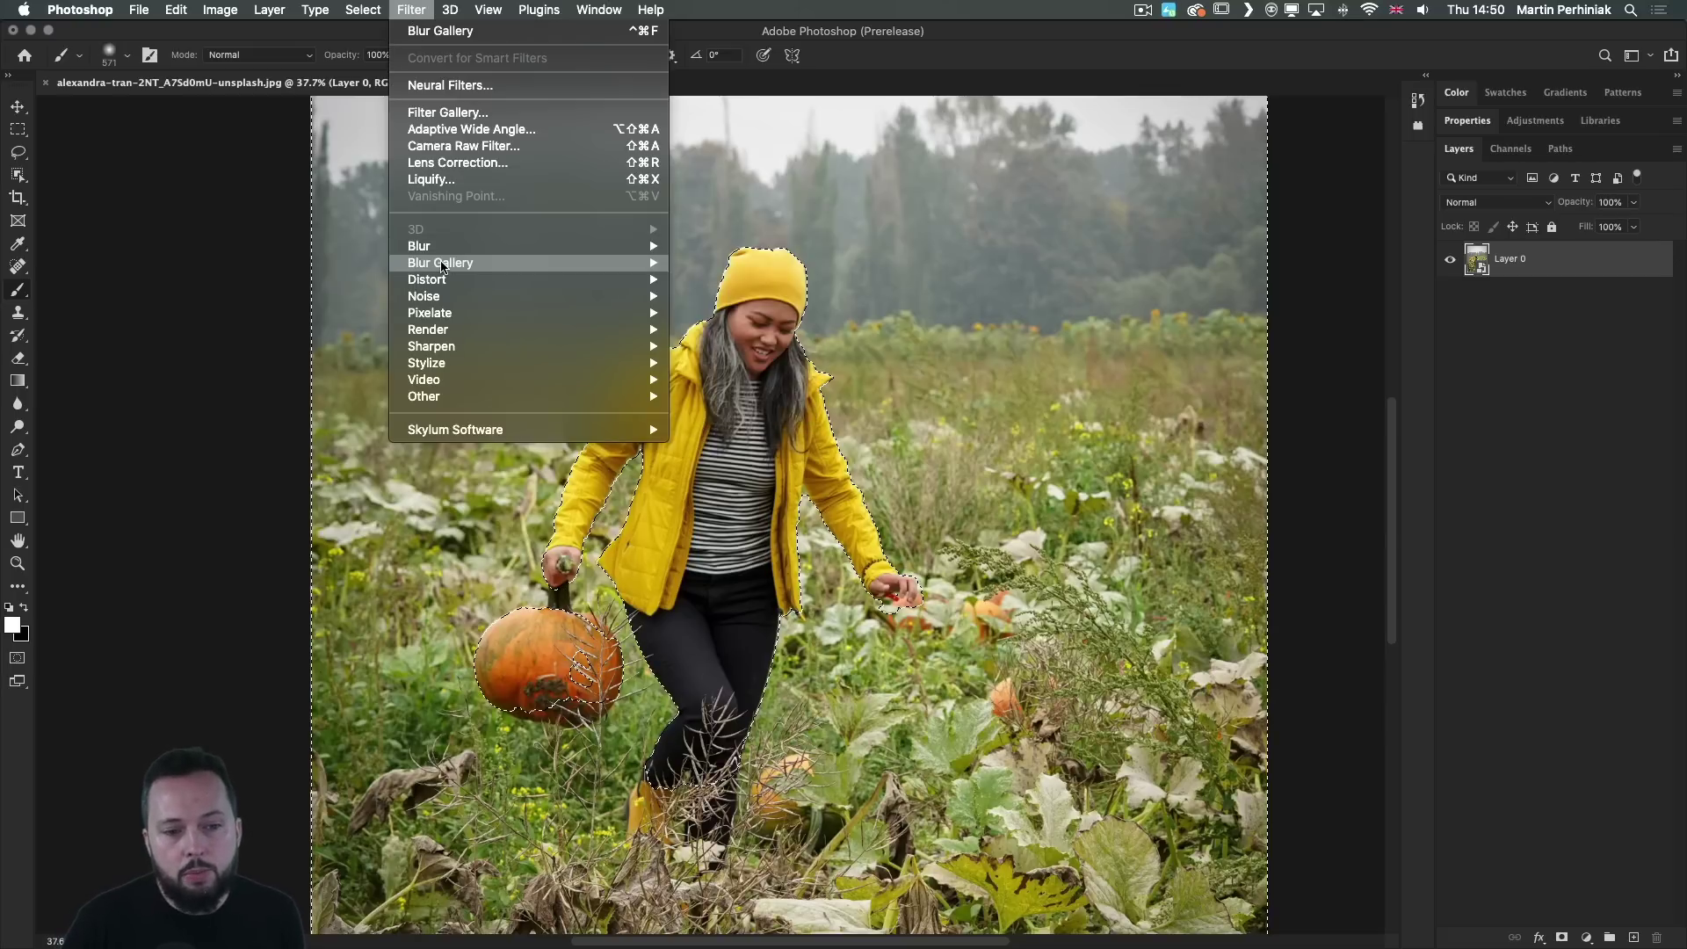
mouse_move(444, 268)
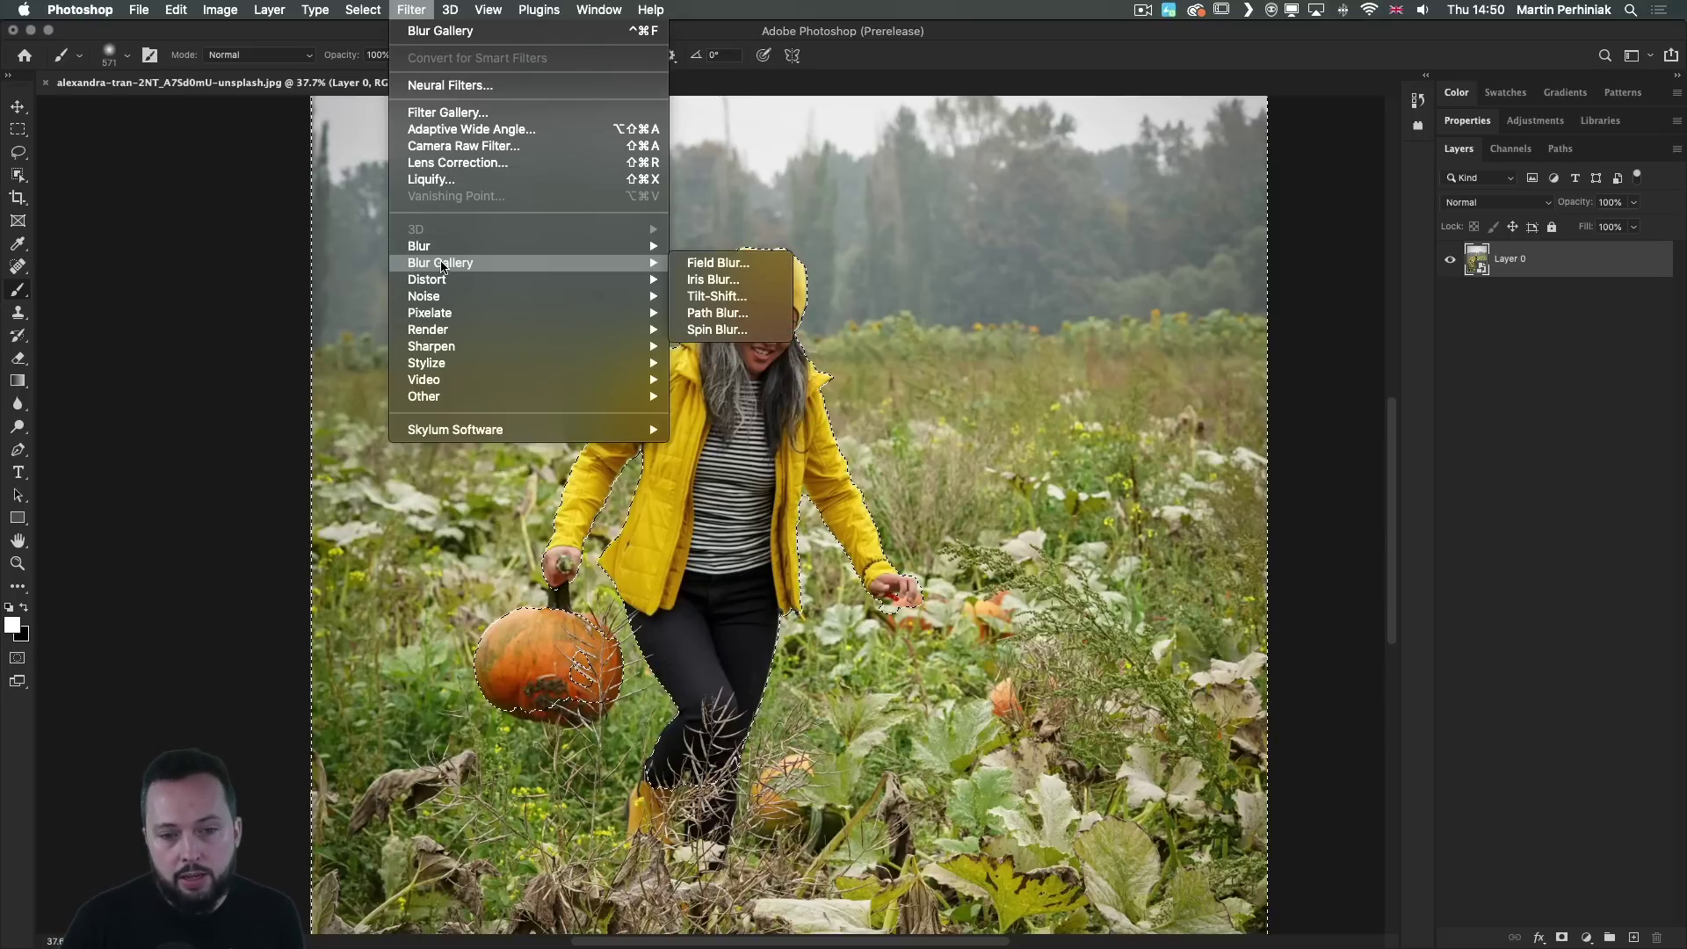
left_click(736, 264)
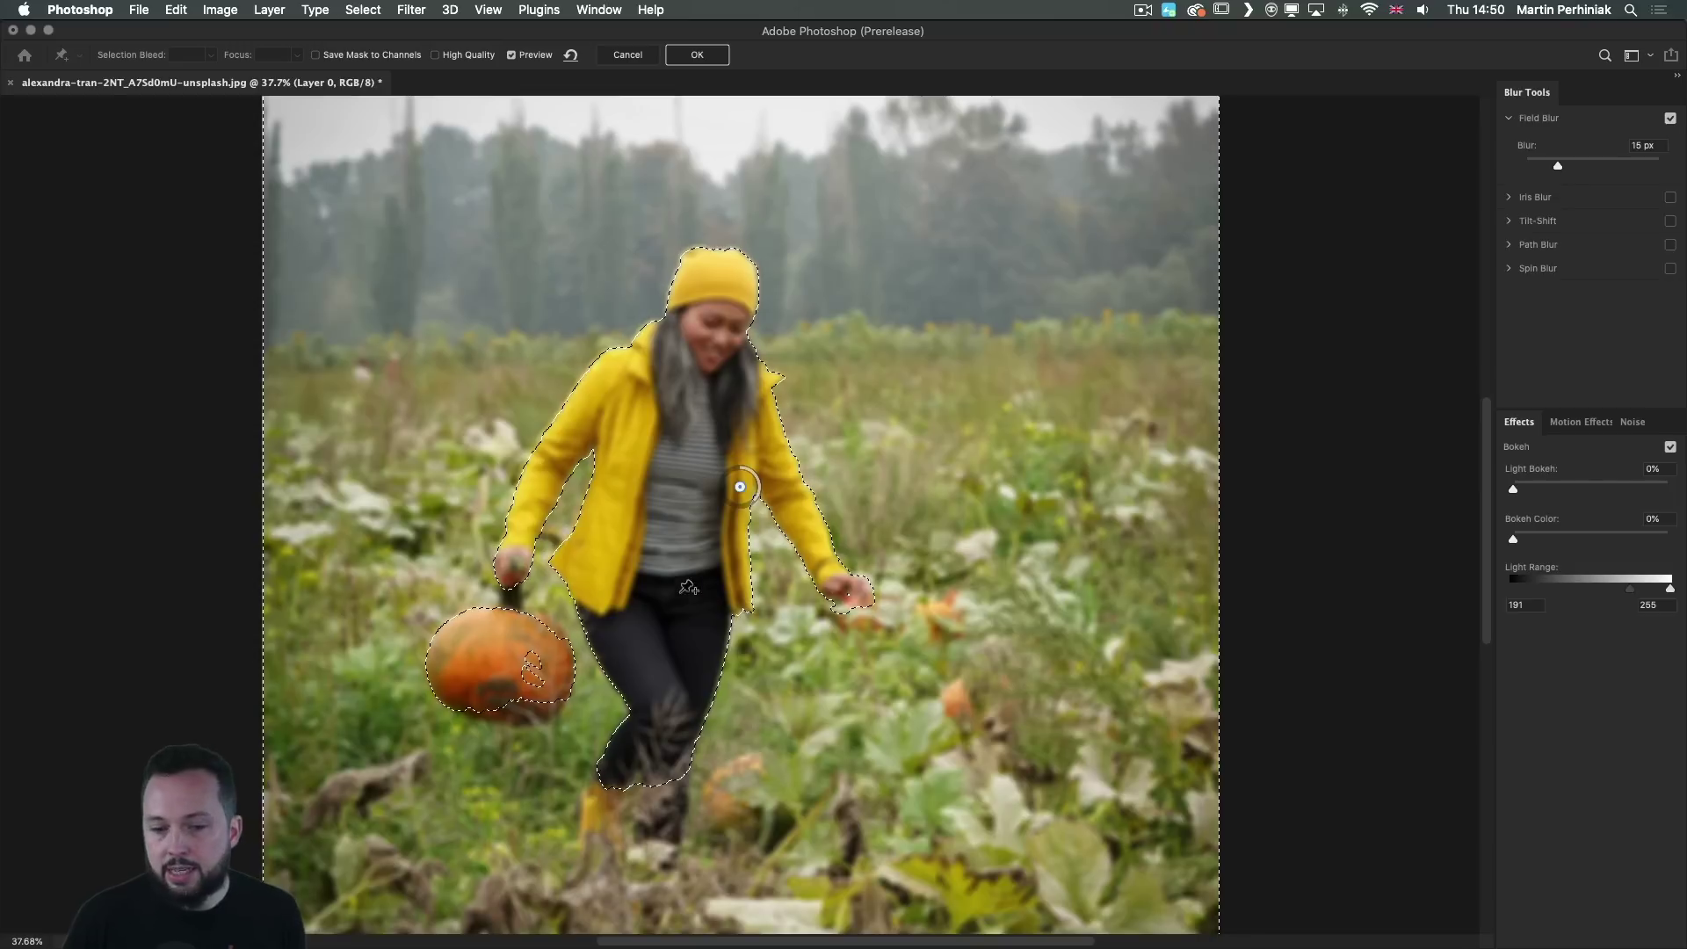
left_click_drag(752, 502, 739, 508)
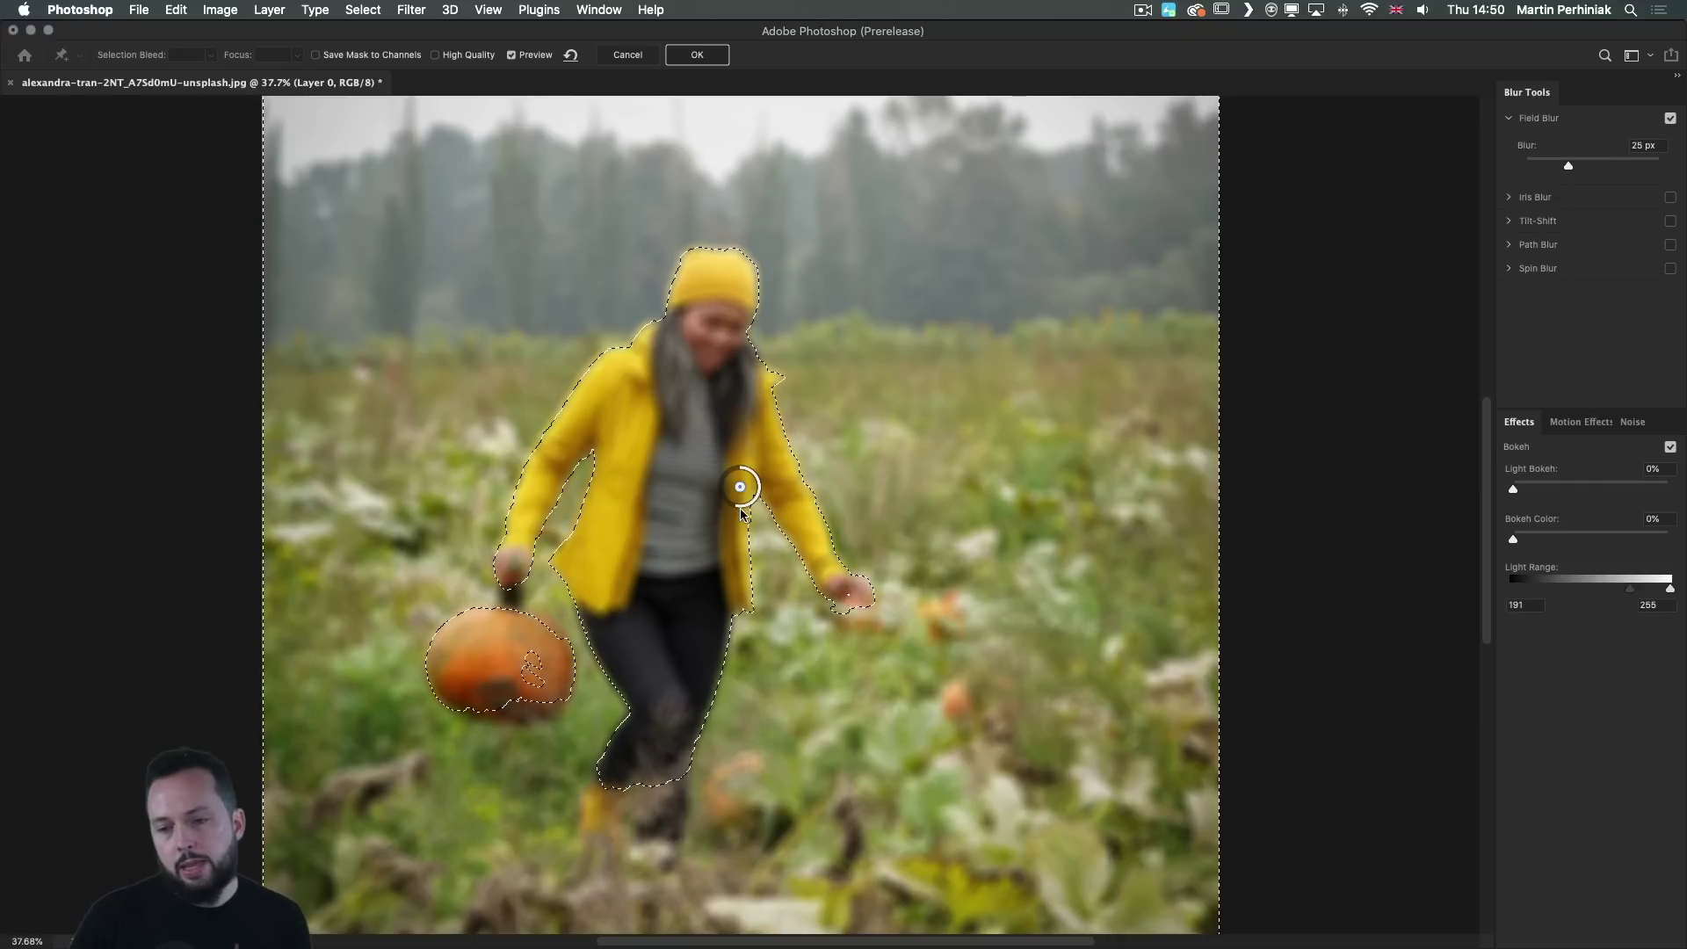
left_click(691, 56)
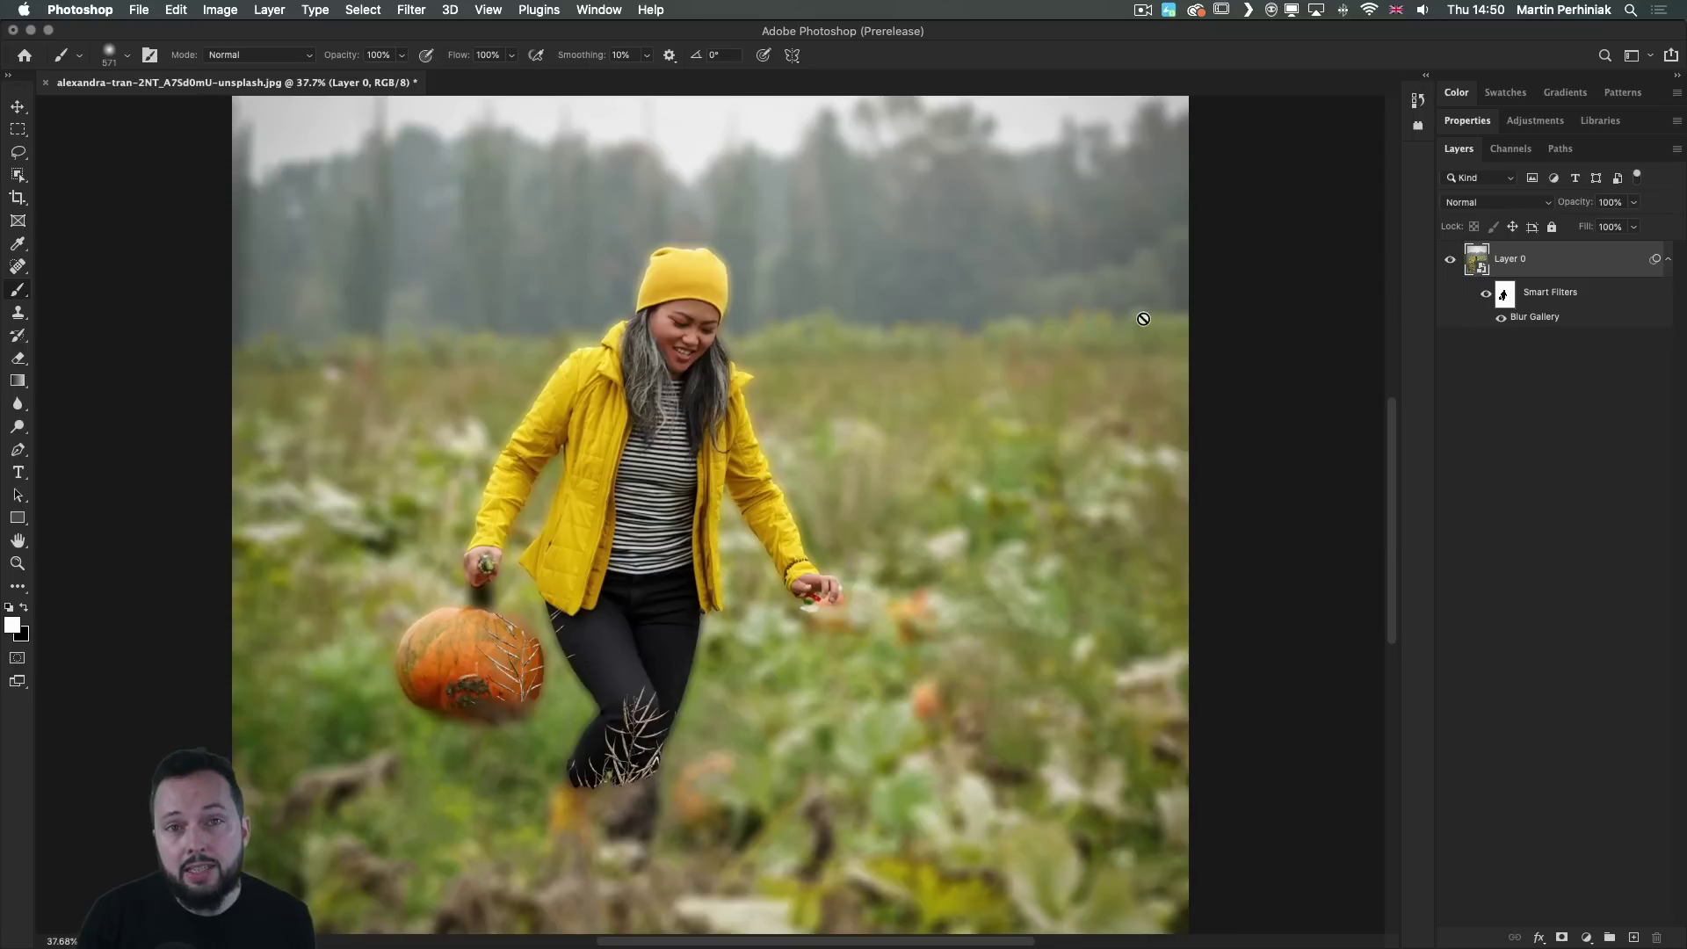
Paint black on the Smart Filters mask over the foreground grass with a large soft brush, then zoom out.
left_click(1504, 295)
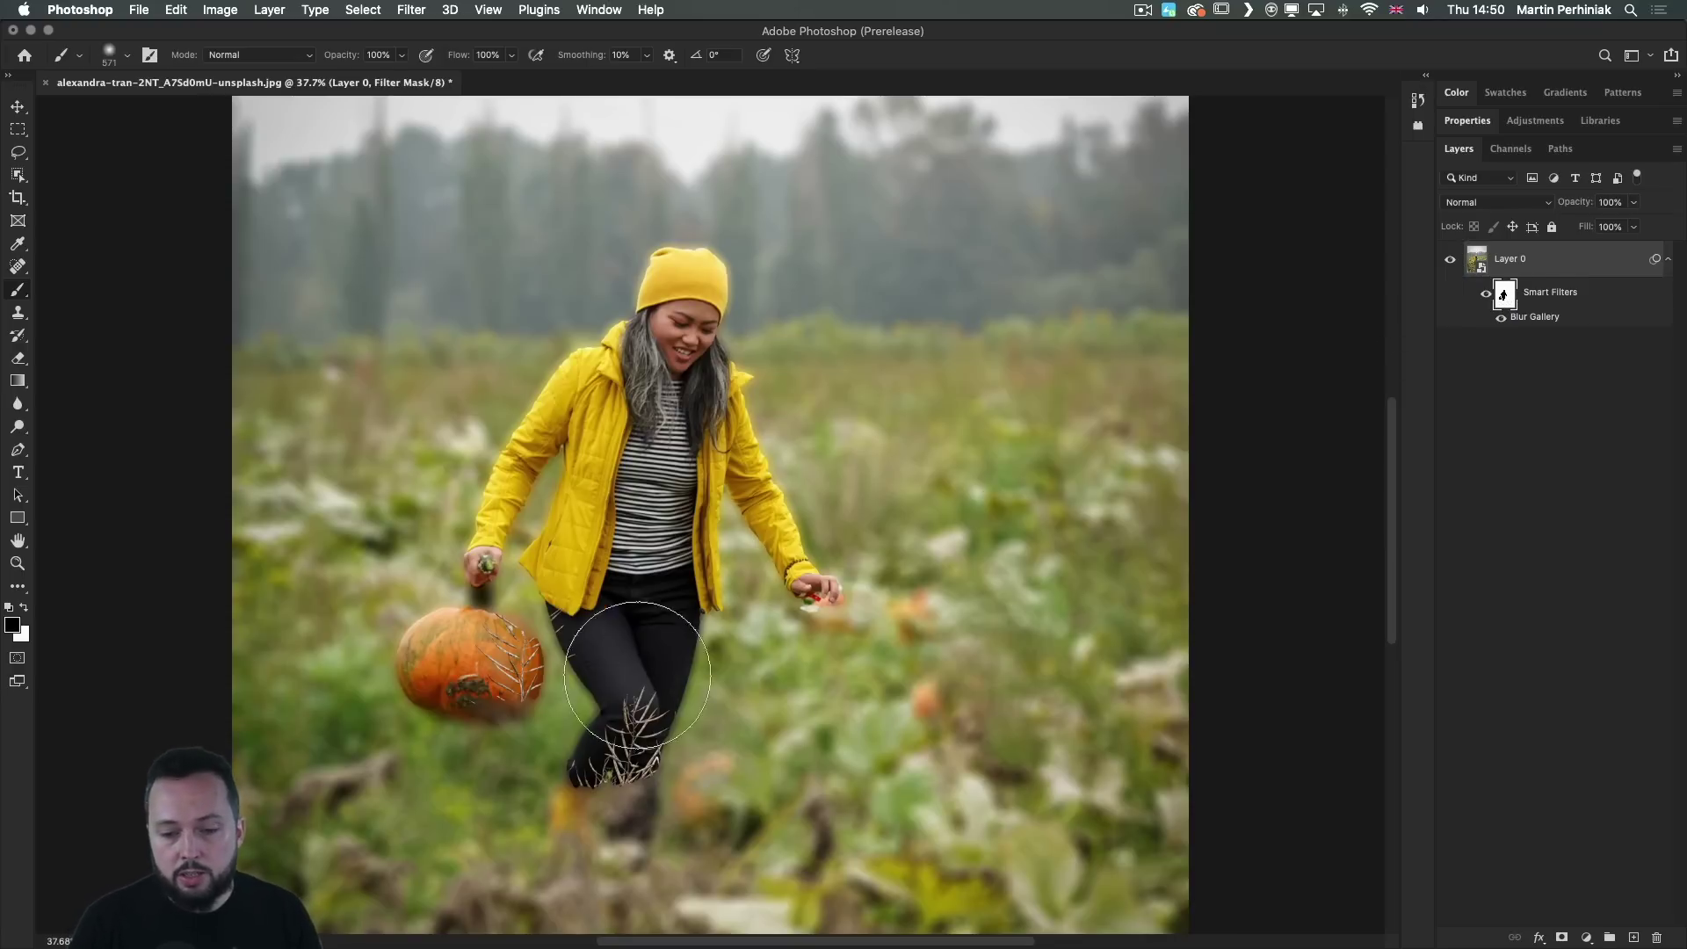
mouse_move(626, 671)
left_mouse_down()
mouse_move(641, 650)
mouse_move(642, 670)
left_mouse_up()
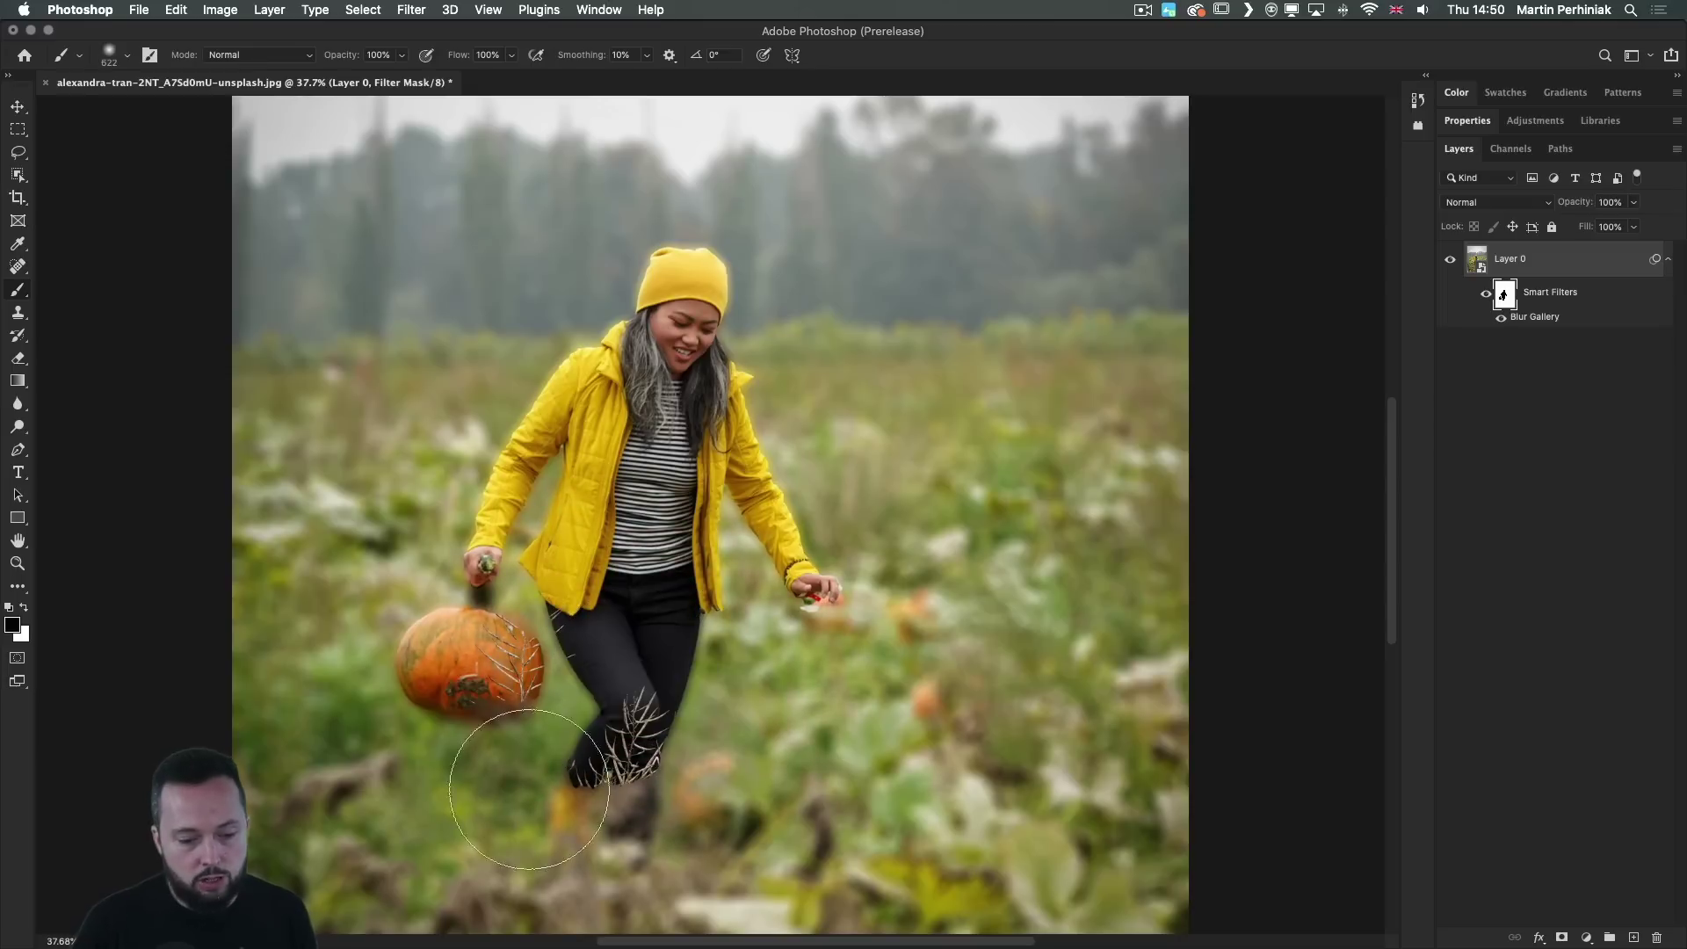
left_click_drag(293, 776, 1140, 774)
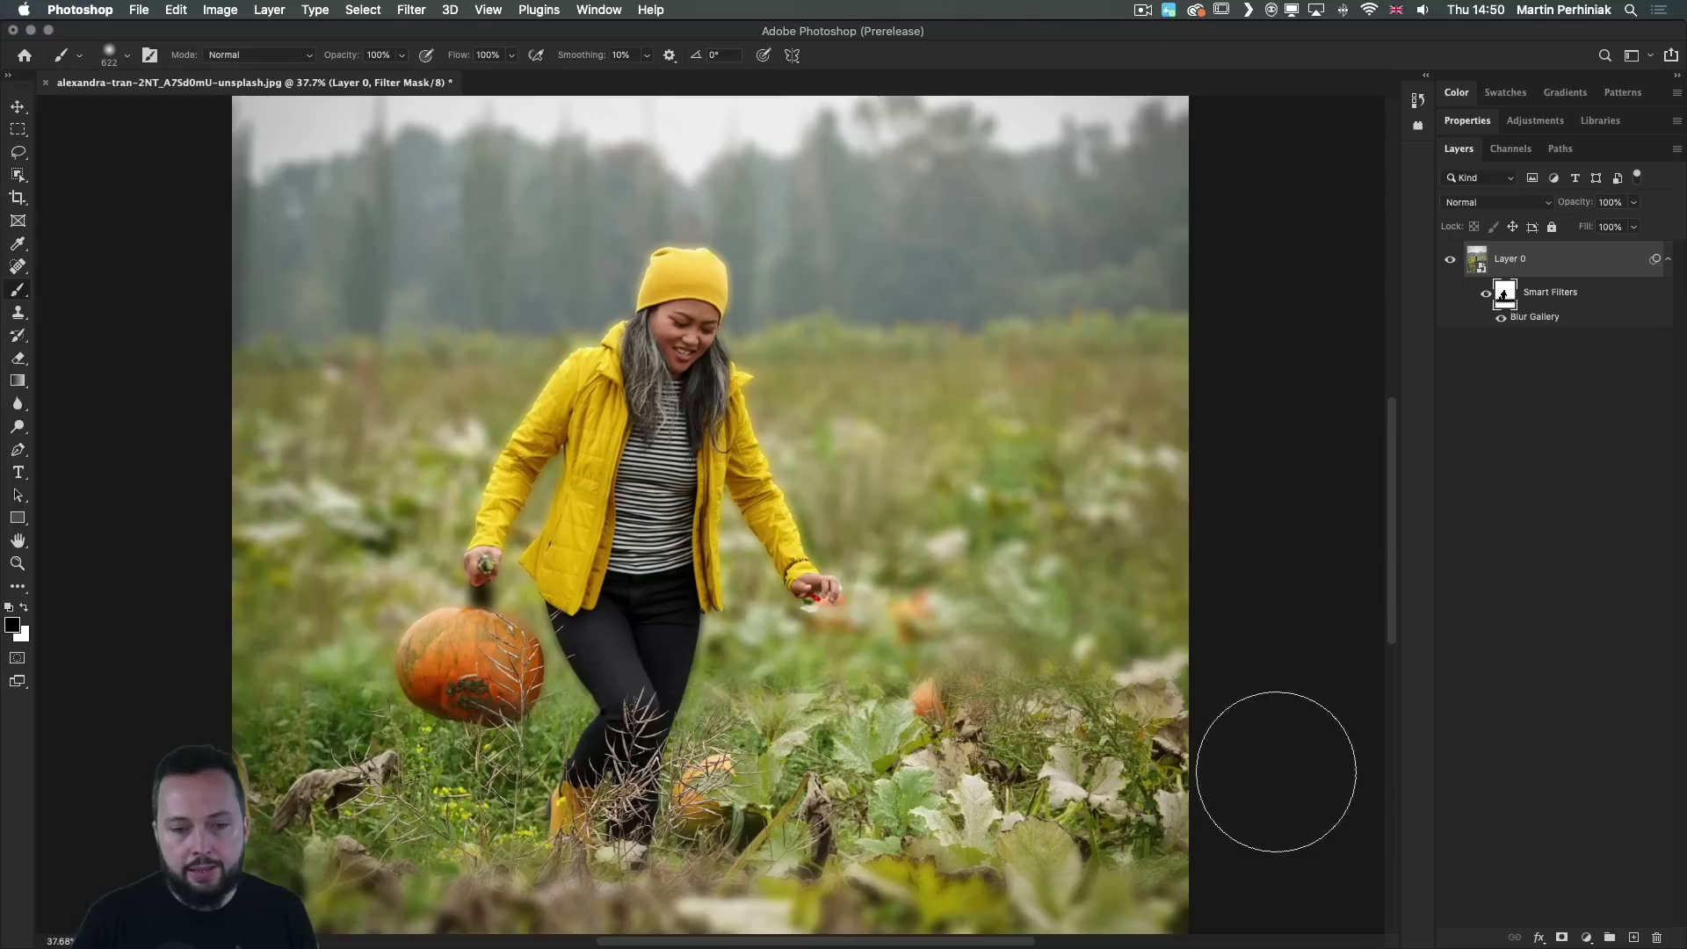
mouse_move(492, 650)
left_mouse_down()
mouse_move(460, 618)
mouse_move(472, 611)
mouse_move(456, 571)
mouse_move(448, 650)
left_mouse_up()
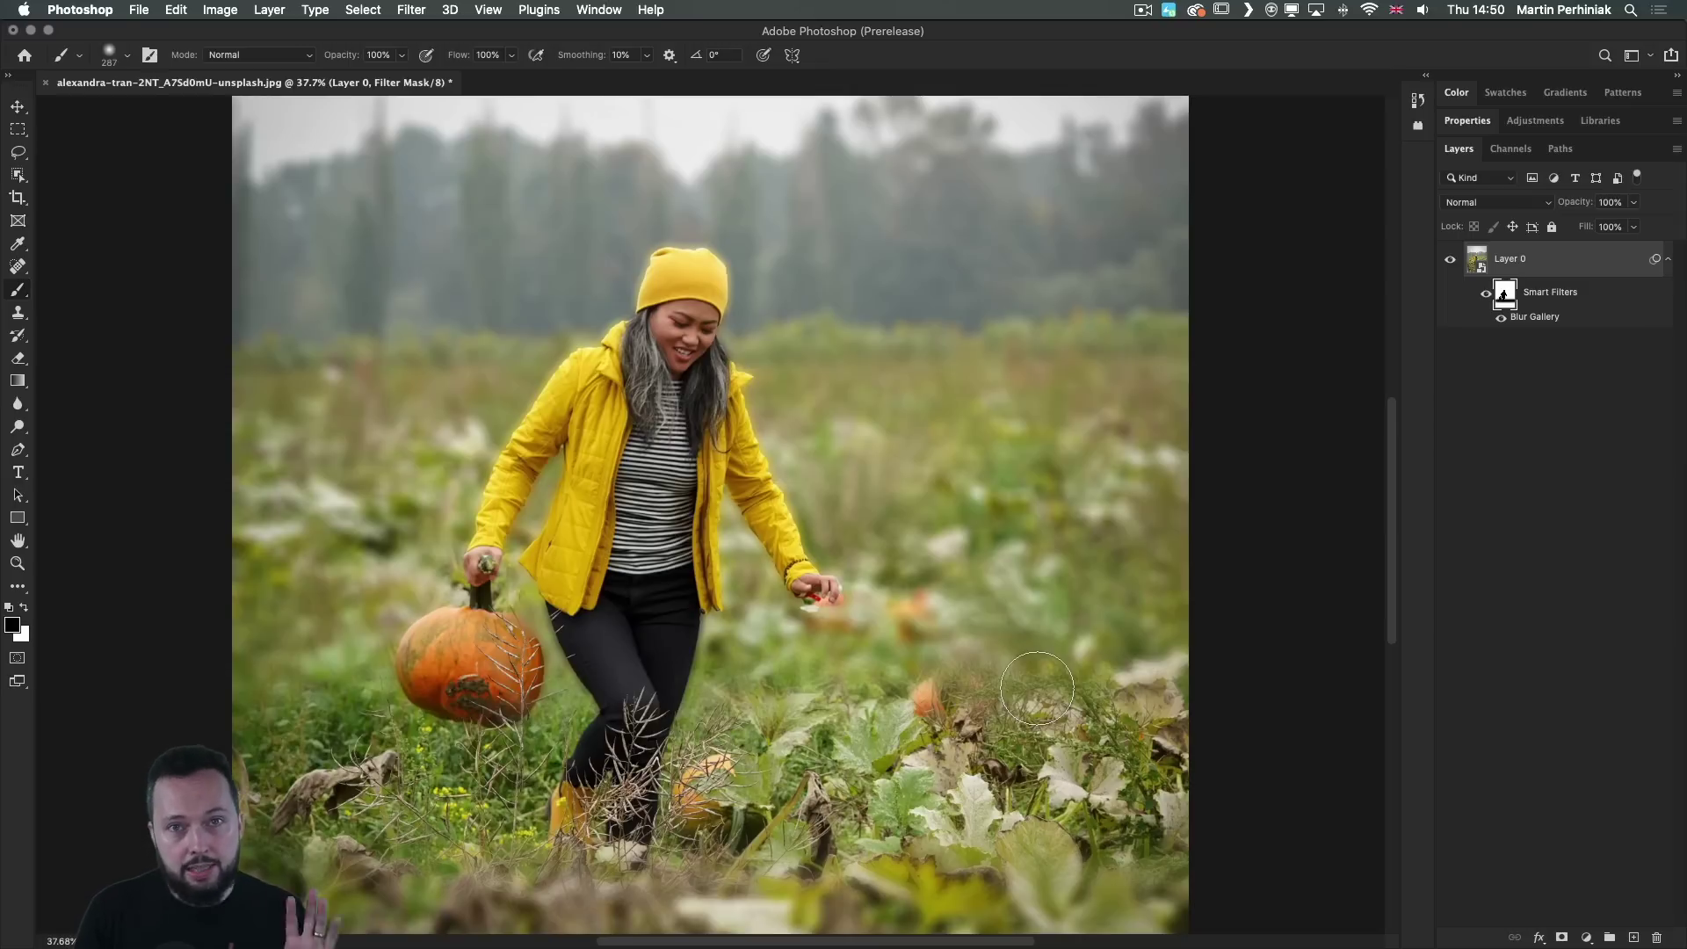
key("super+minus")
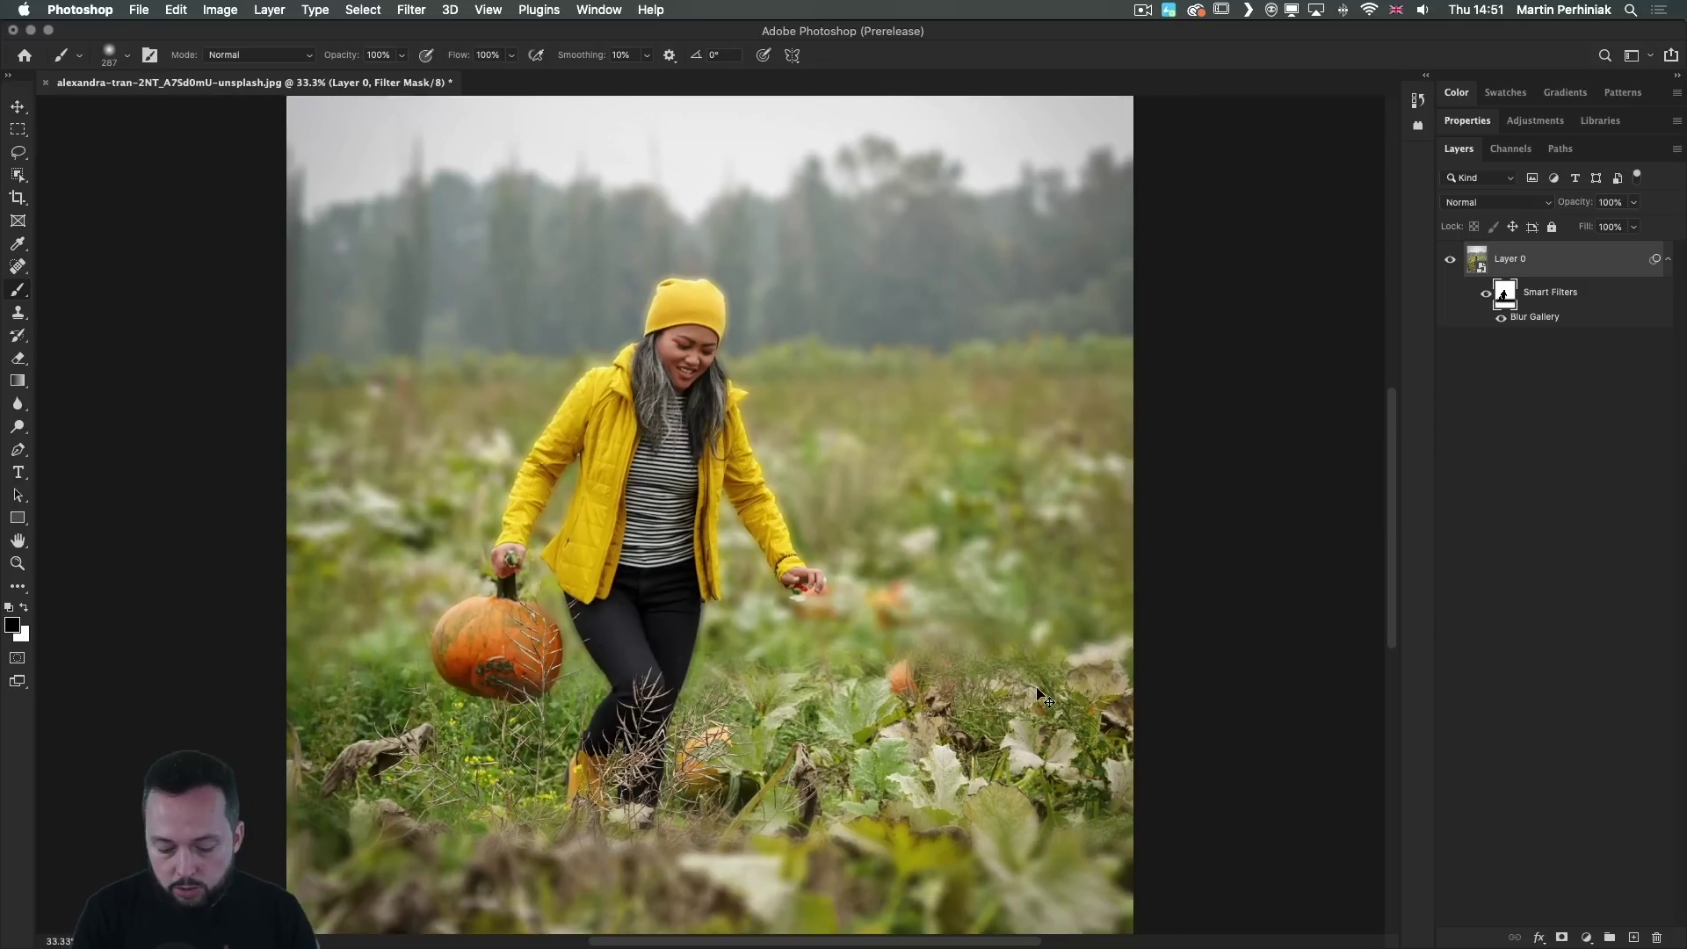
key("super+minus")
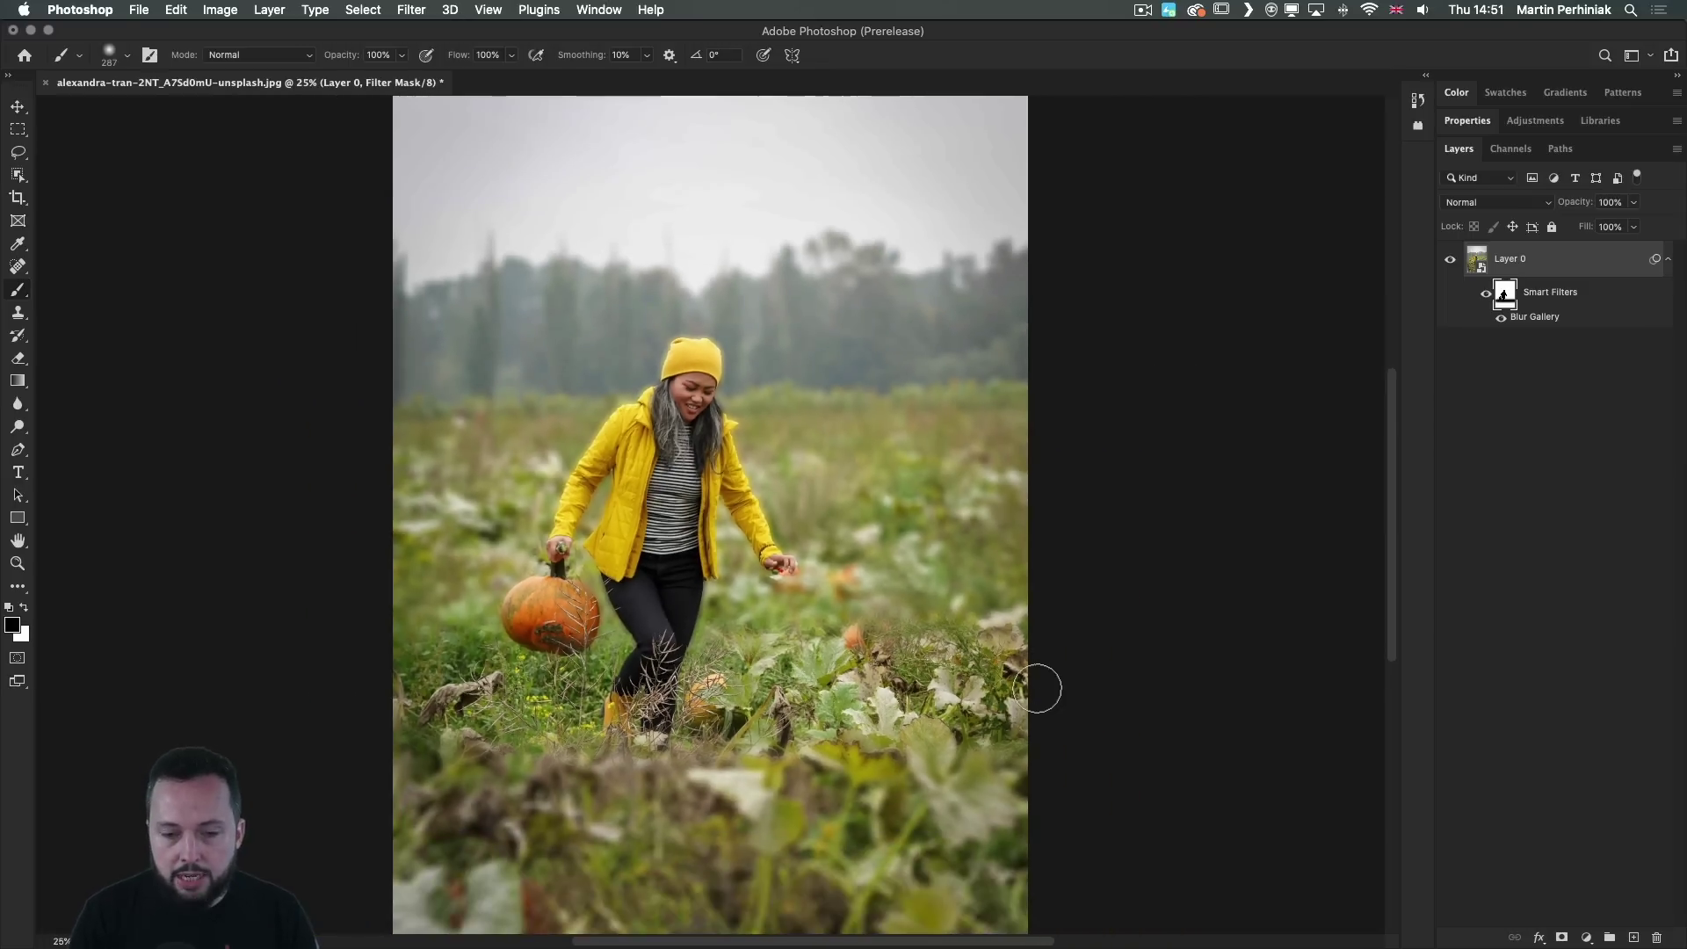
Add a Curves layer darkening the midtones, faded toward the right with a gradient mask.
left_click(1586, 936)
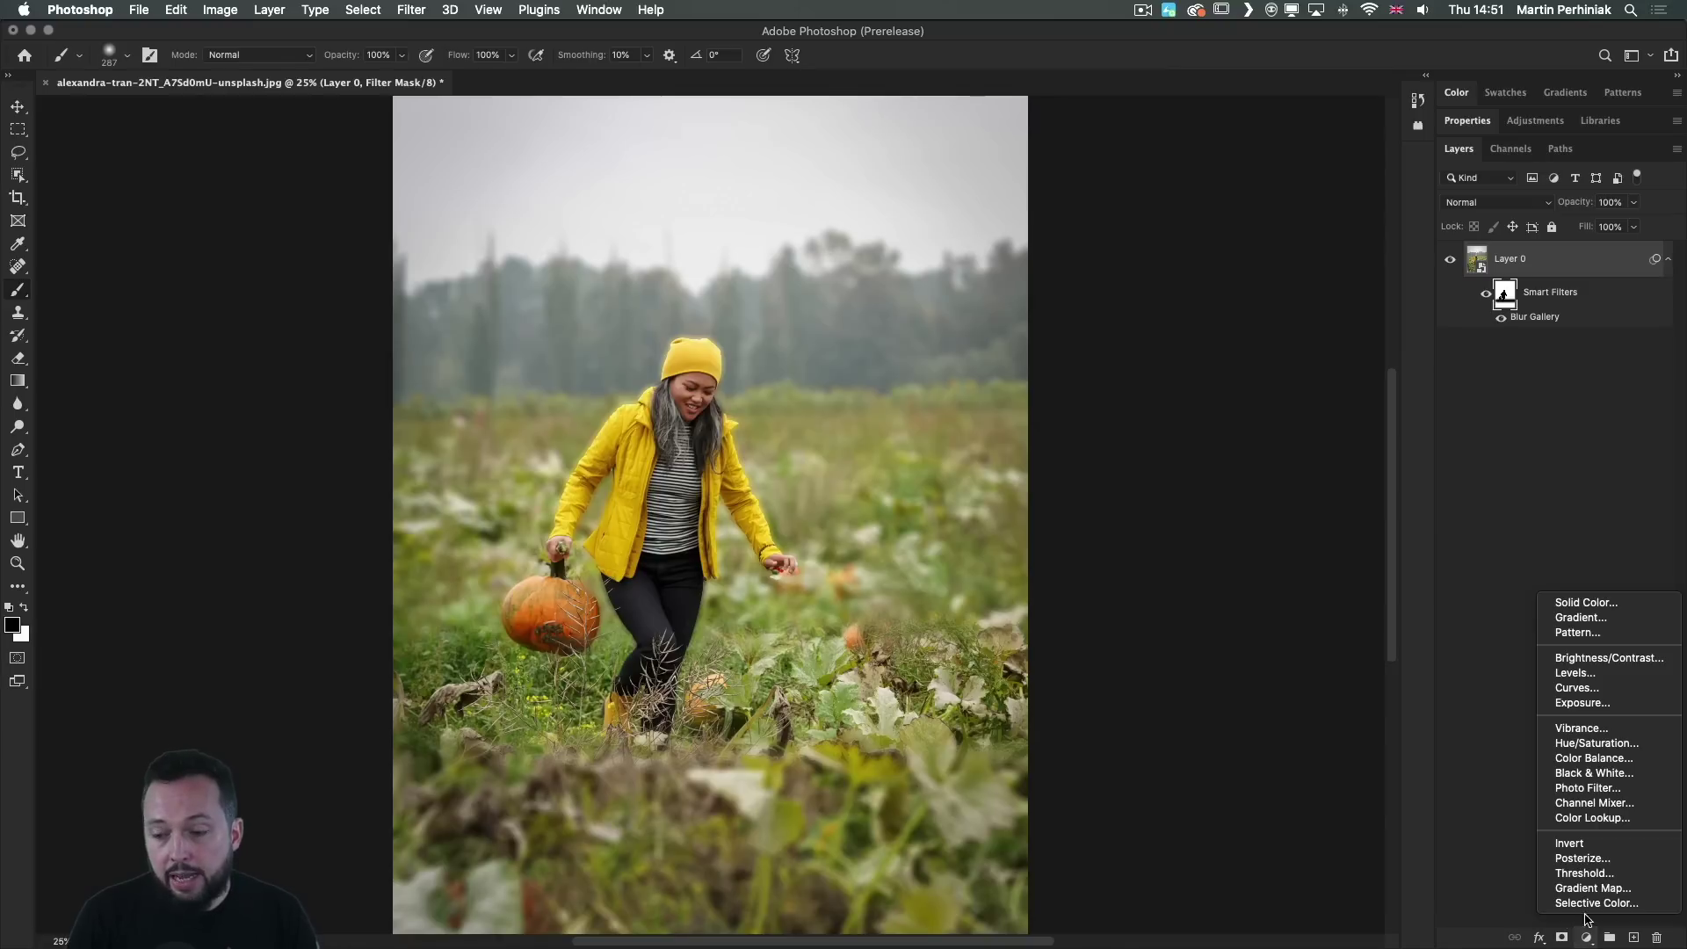
left_click(1577, 688)
left_click_drag(1571, 308, 1574, 325)
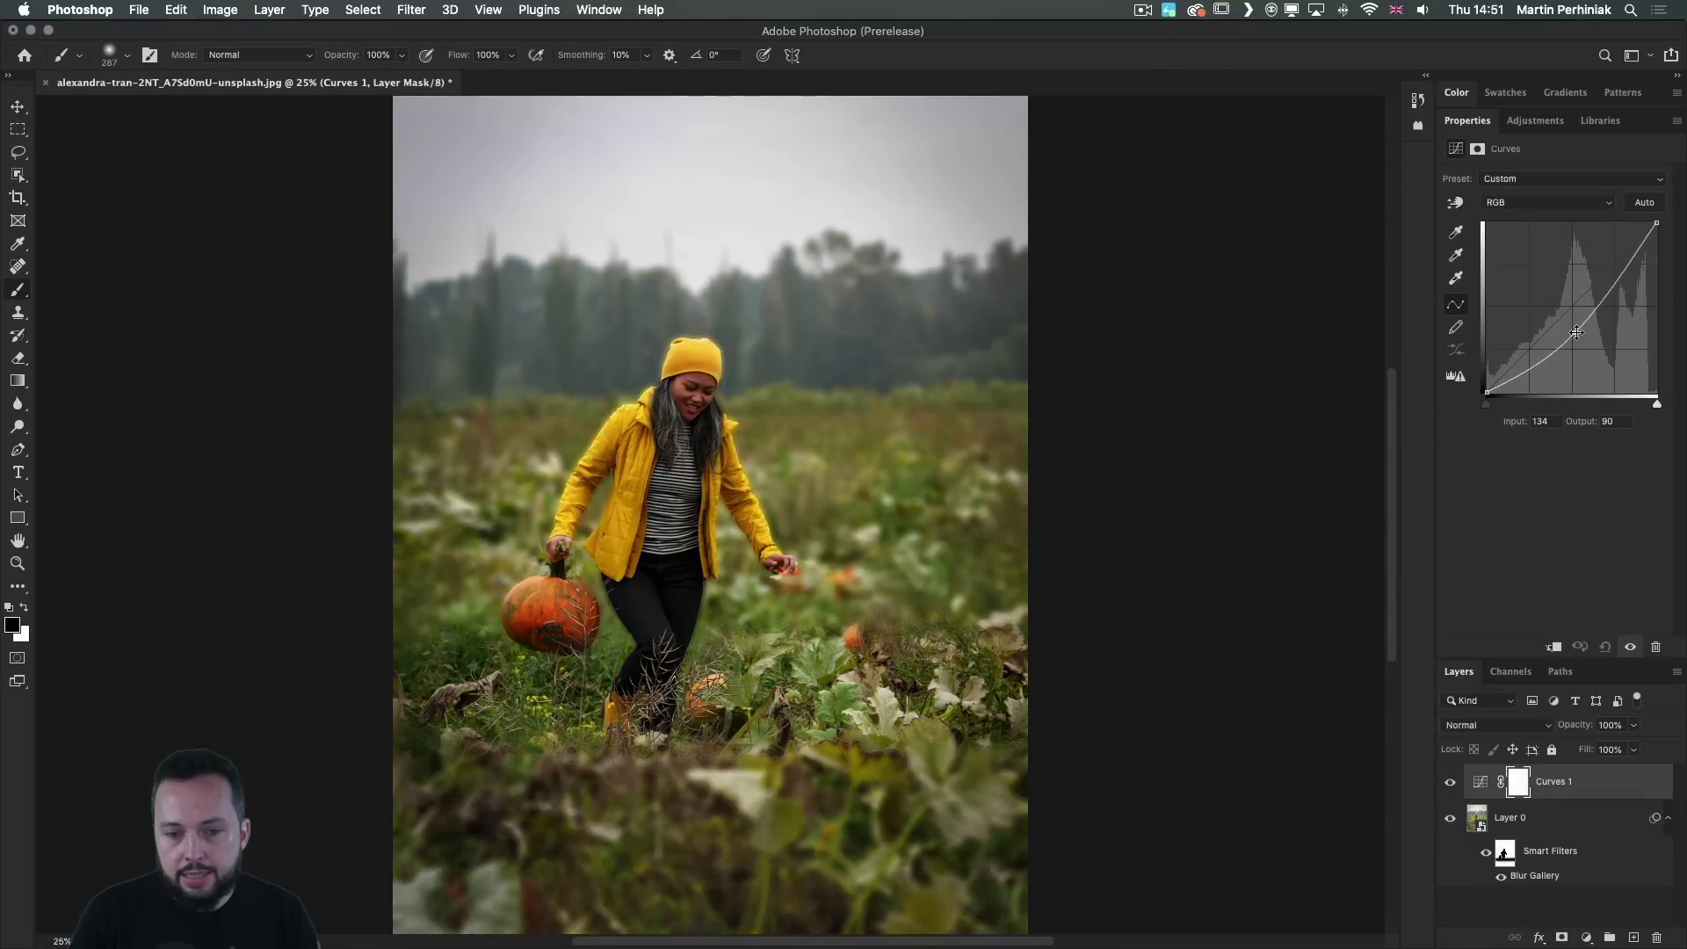
key("g")
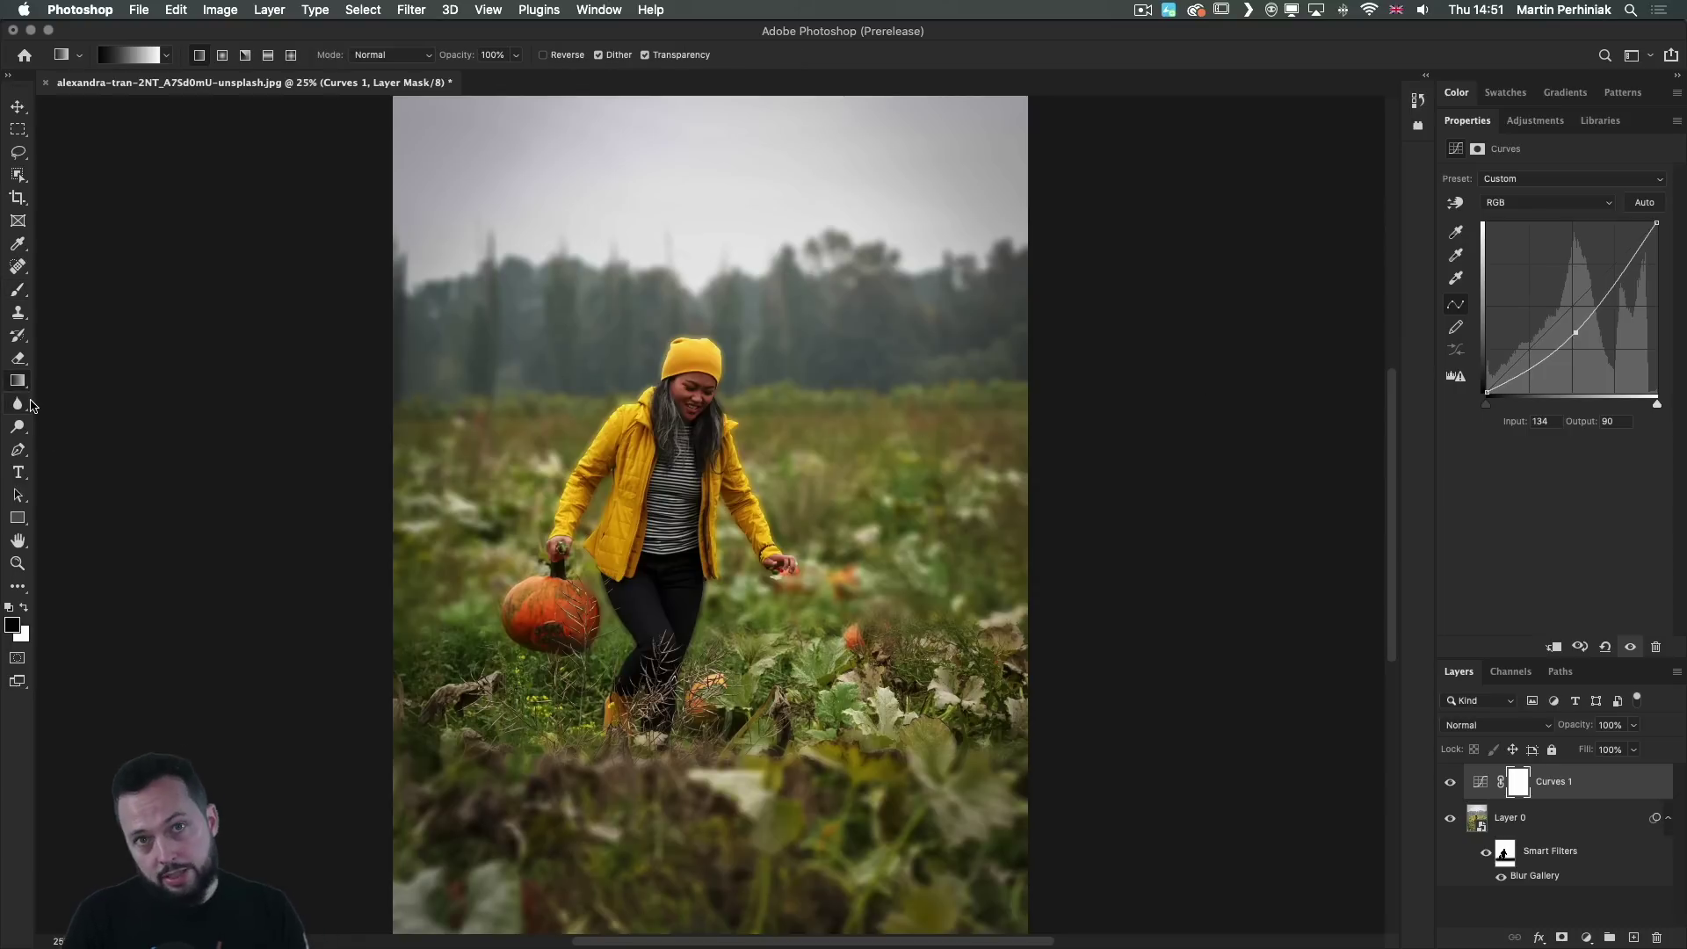
key("g")
mouse_move(926, 515)
left_mouse_down()
mouse_move(550, 504)
mouse_move(910, 503)
left_mouse_up()
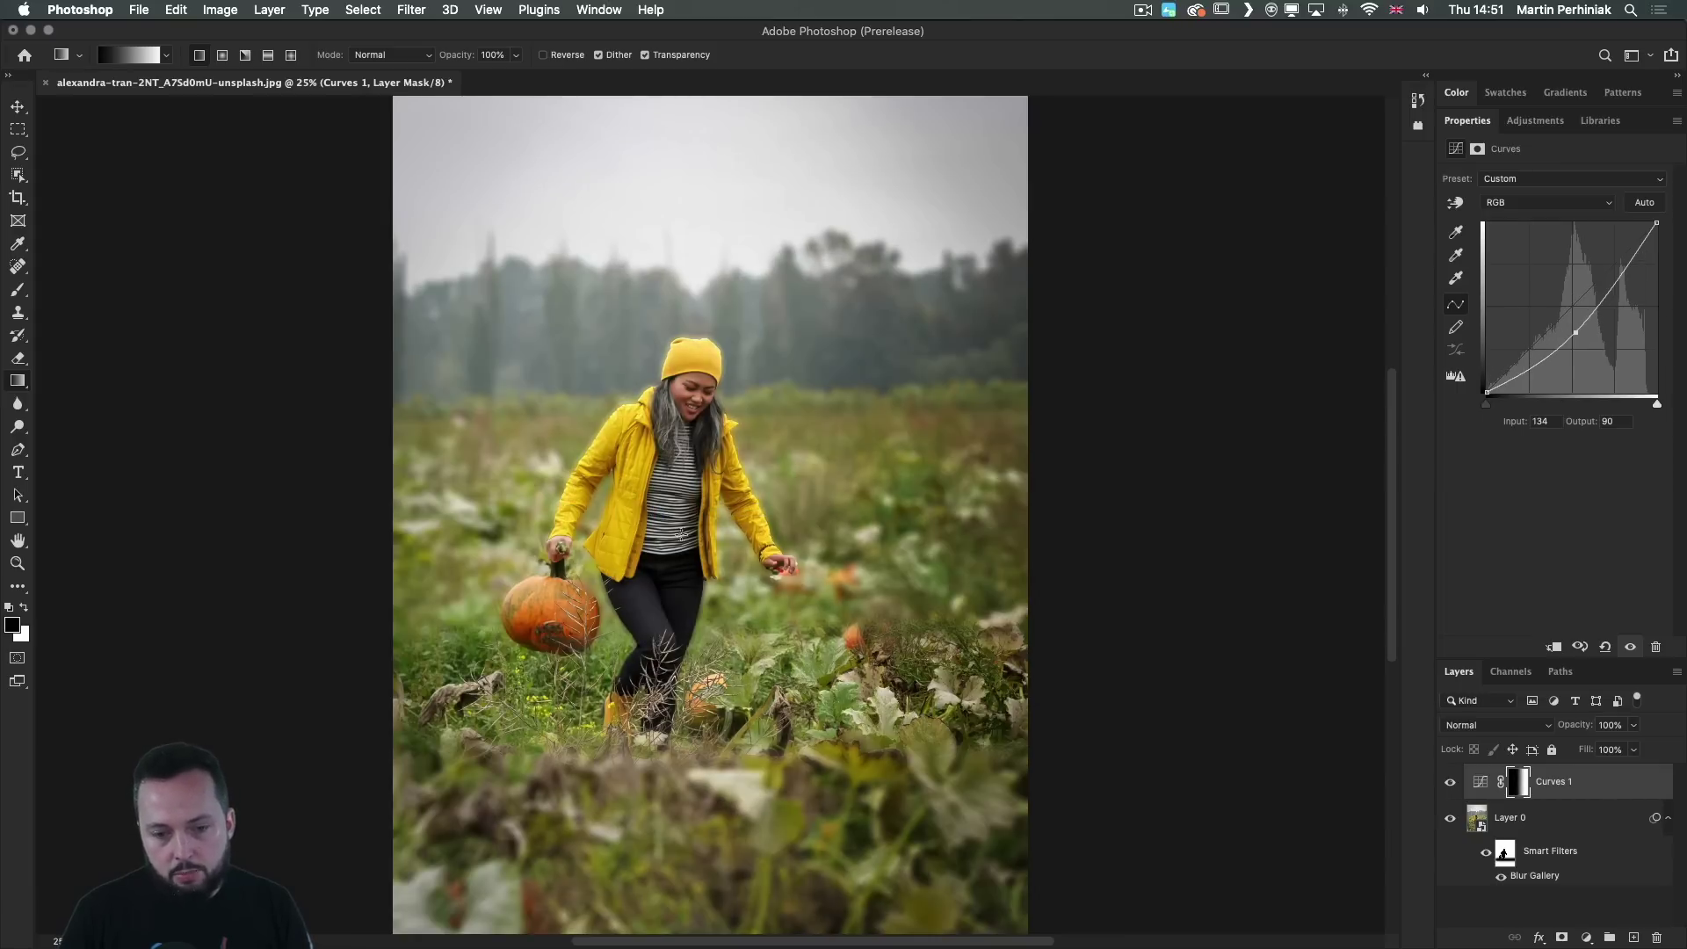
left_click_drag(638, 535, 839, 533)
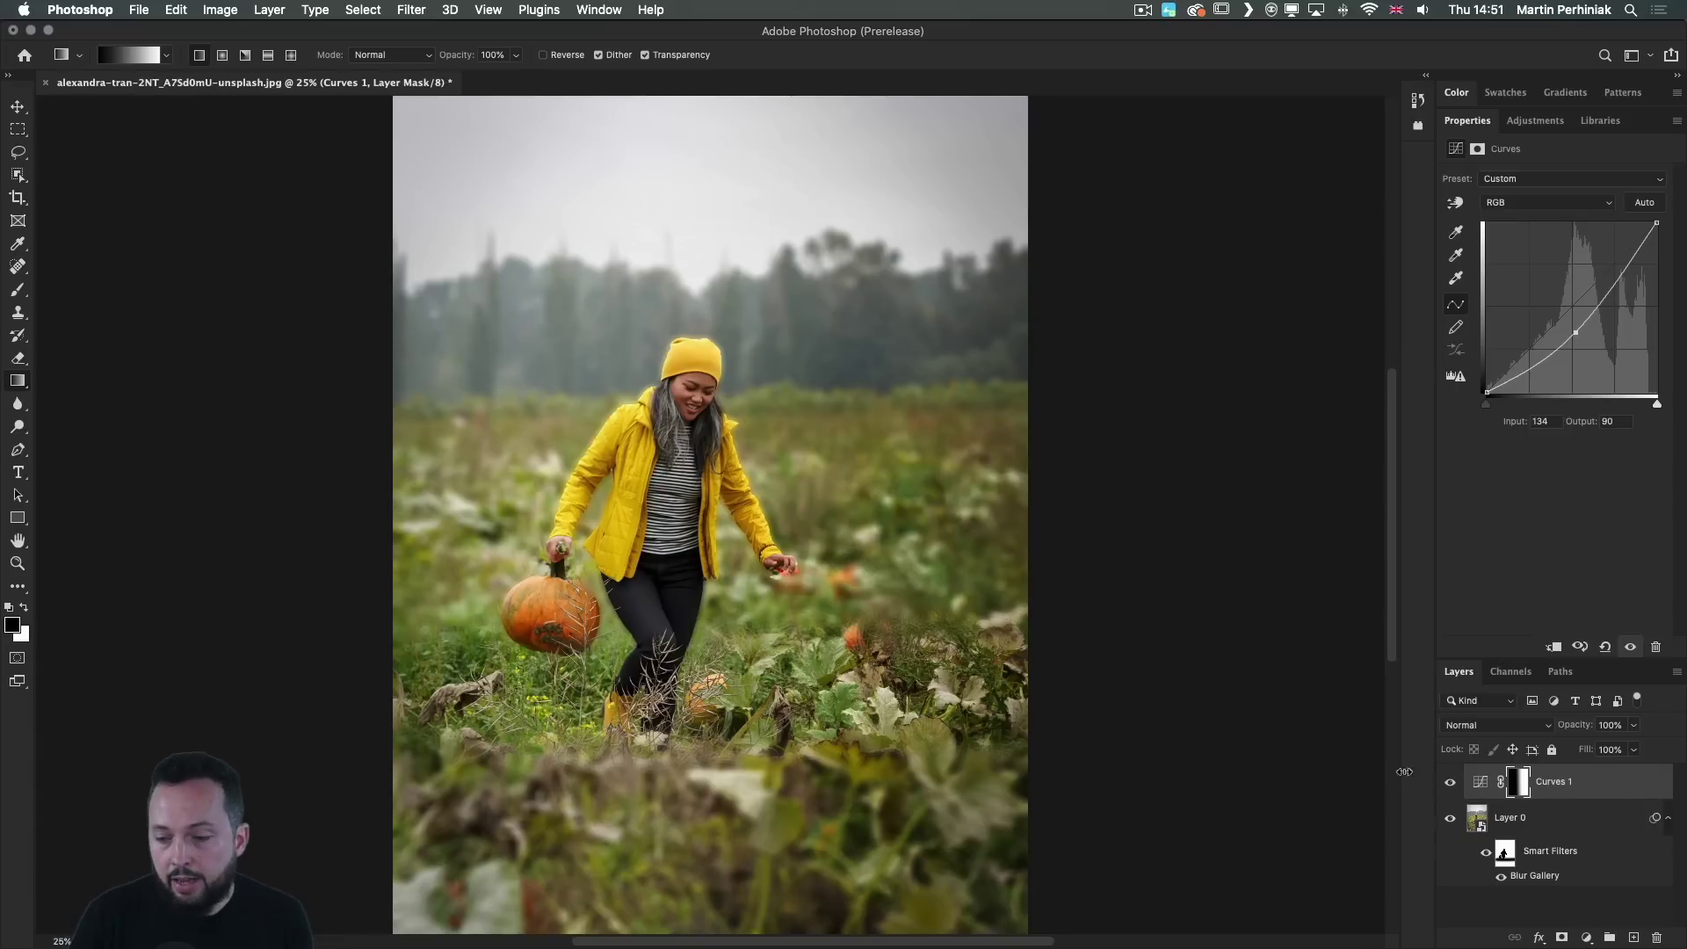
Toggle the Curves and blur layers to compare before and after, then save the photo.
left_click(1449, 787)
left_click(1450, 786)
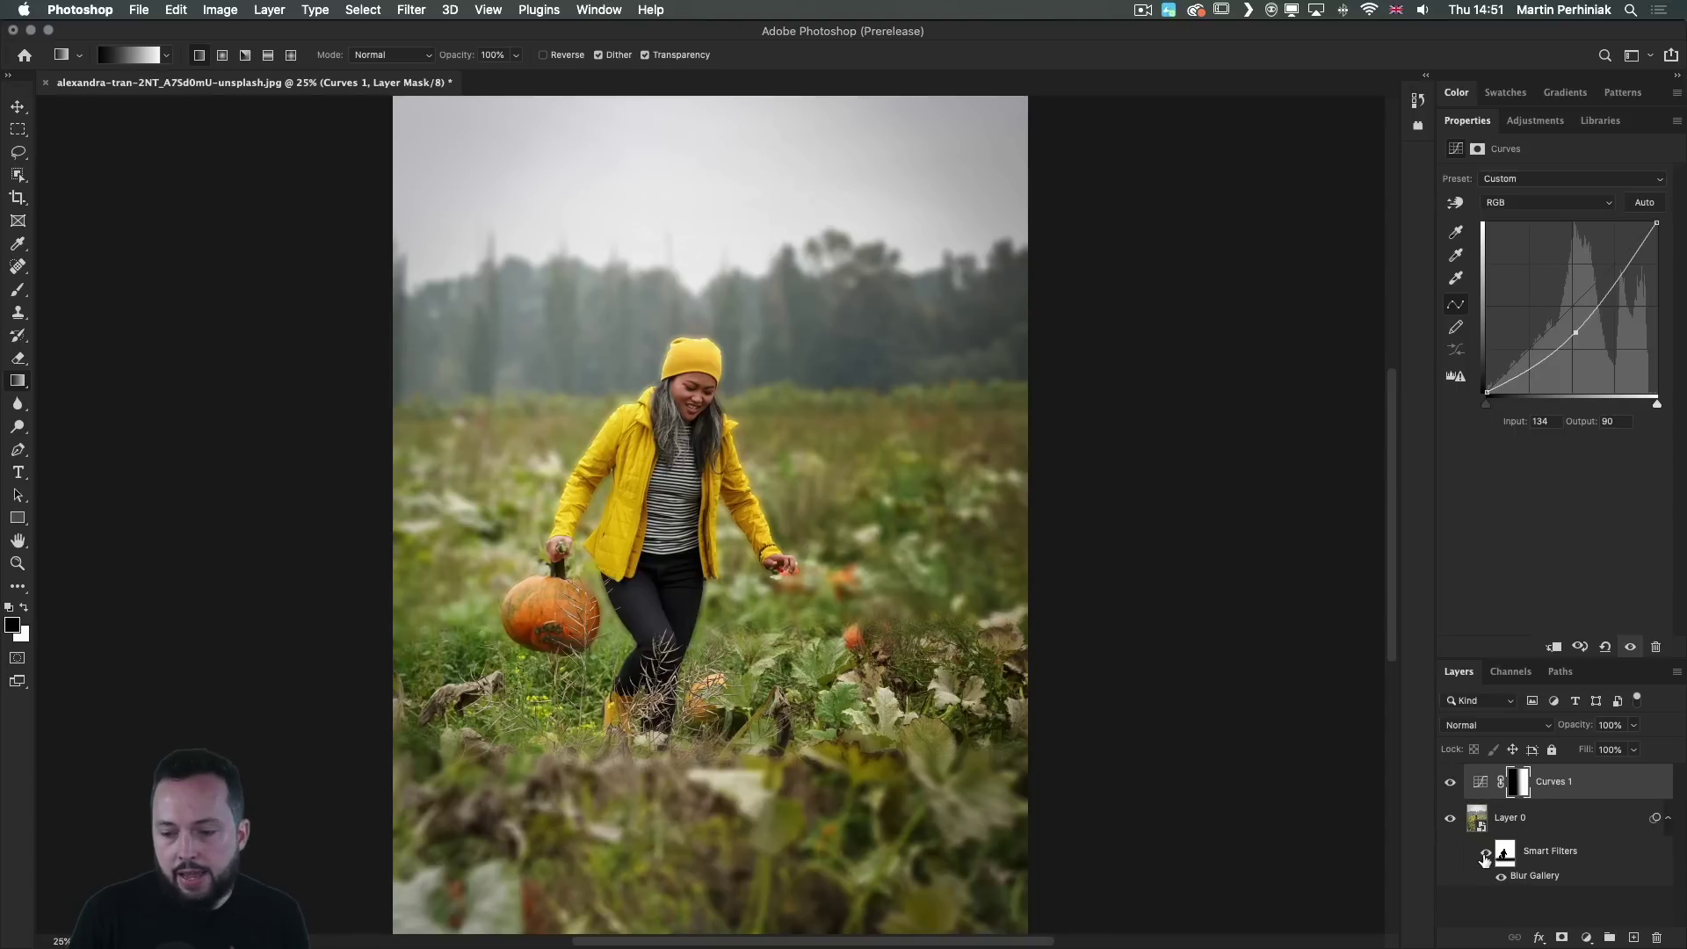
left_click(1485, 855)
left_click(1486, 854)
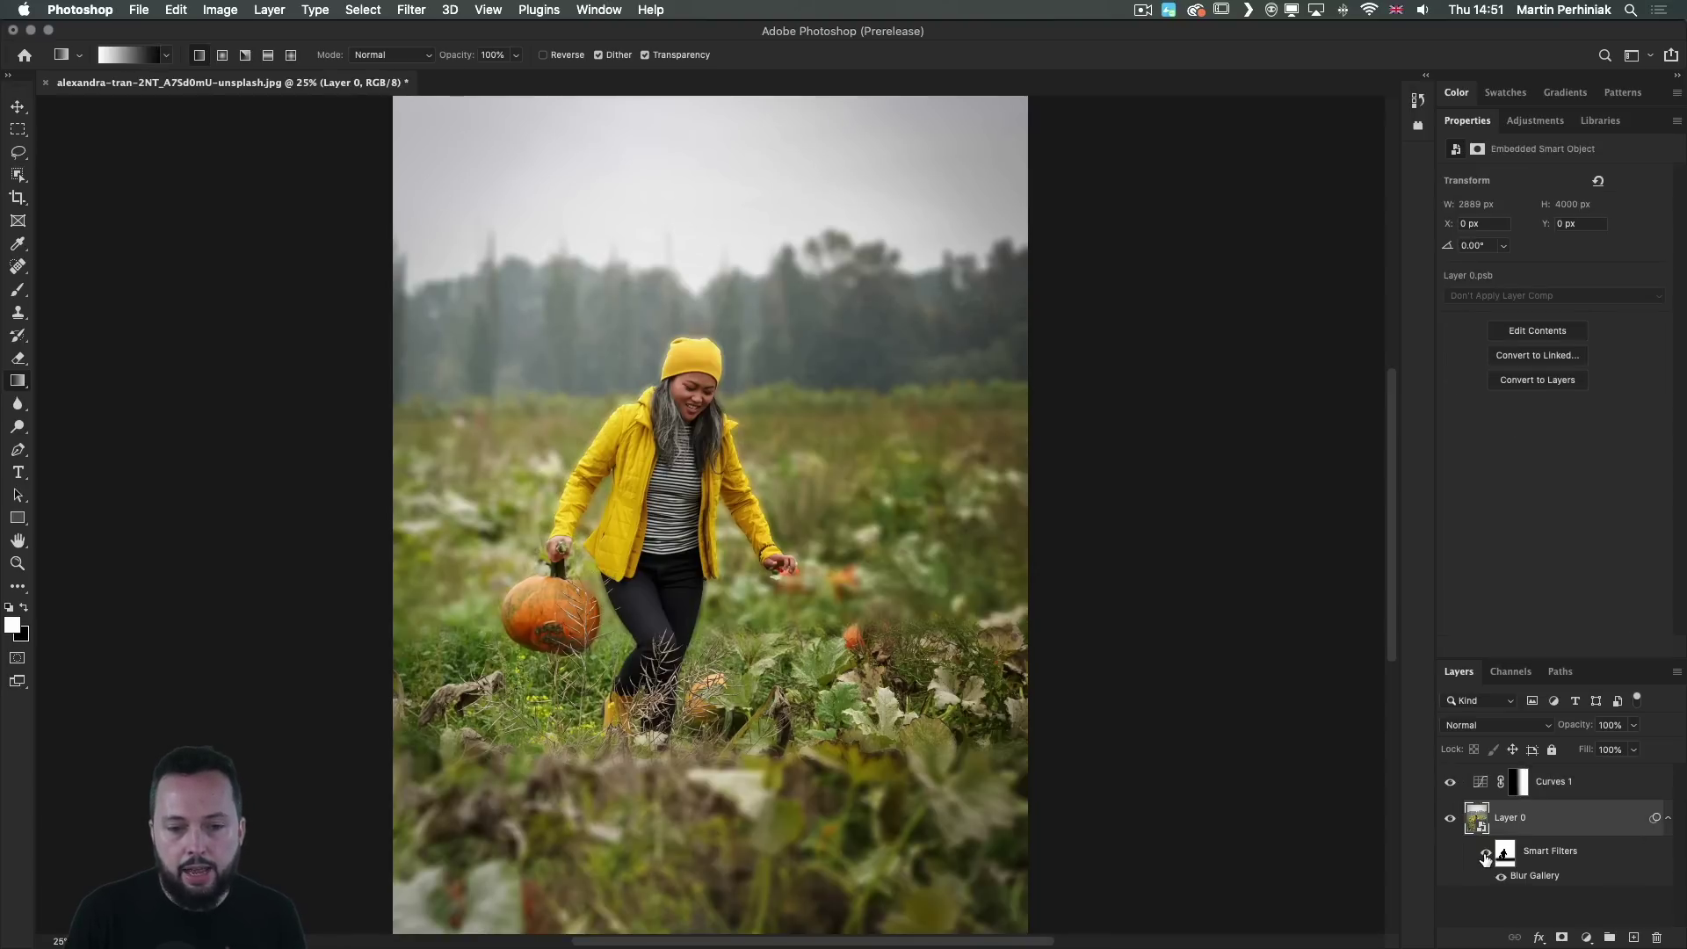
key("v")
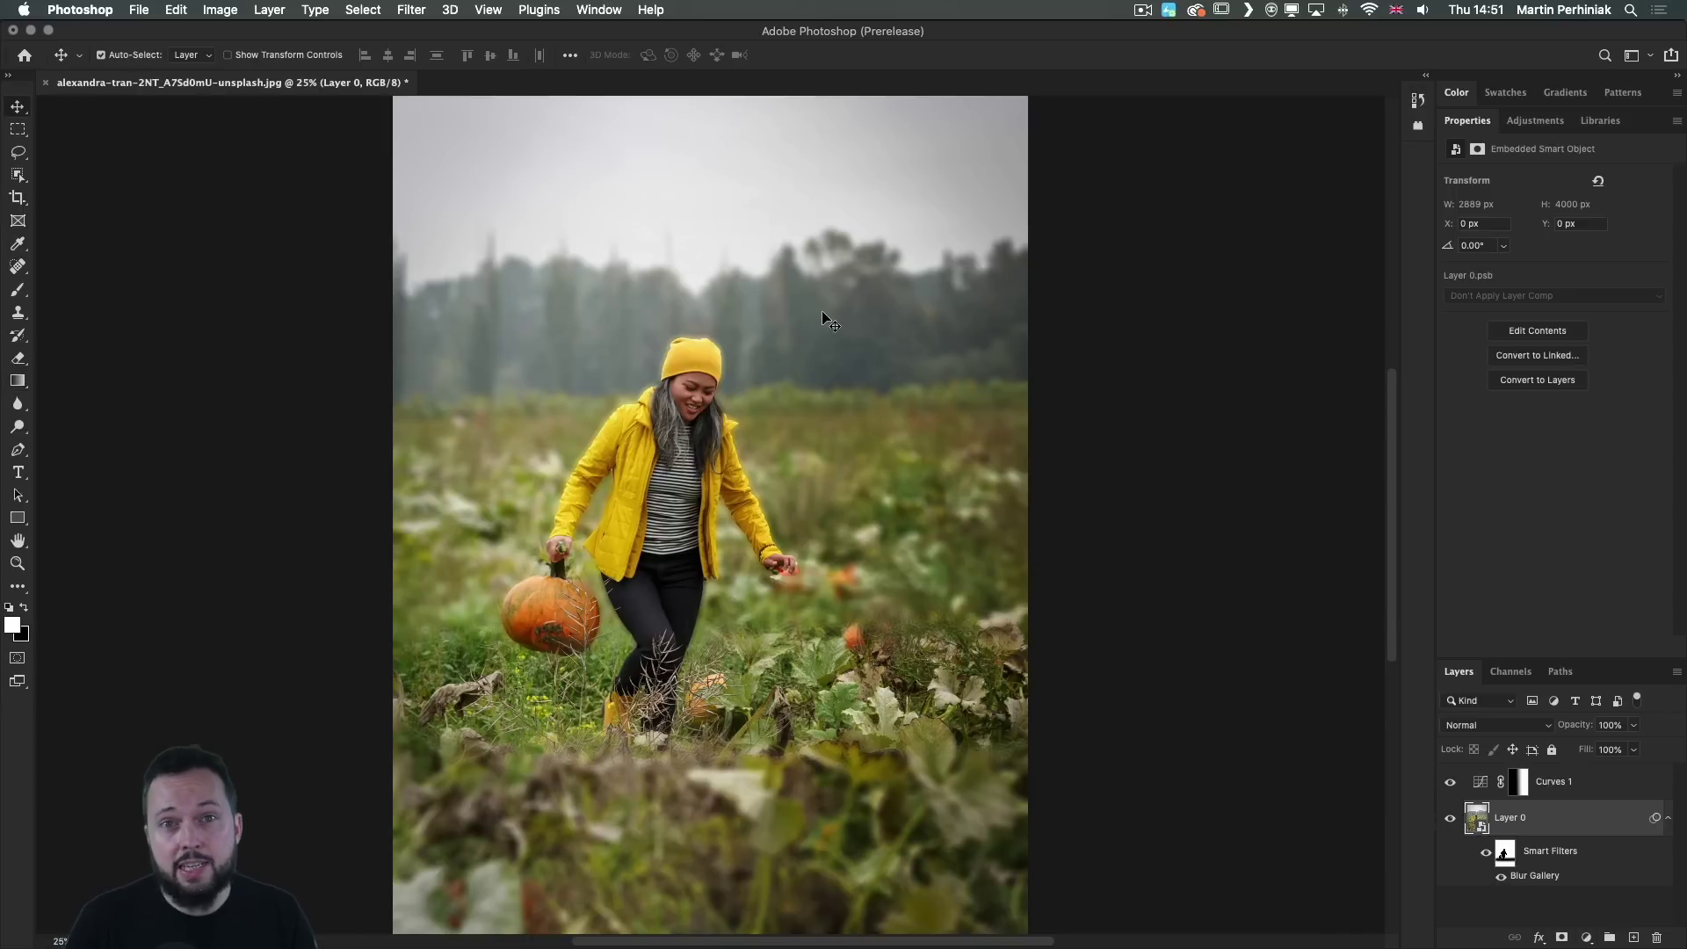
key("ctrl+s")
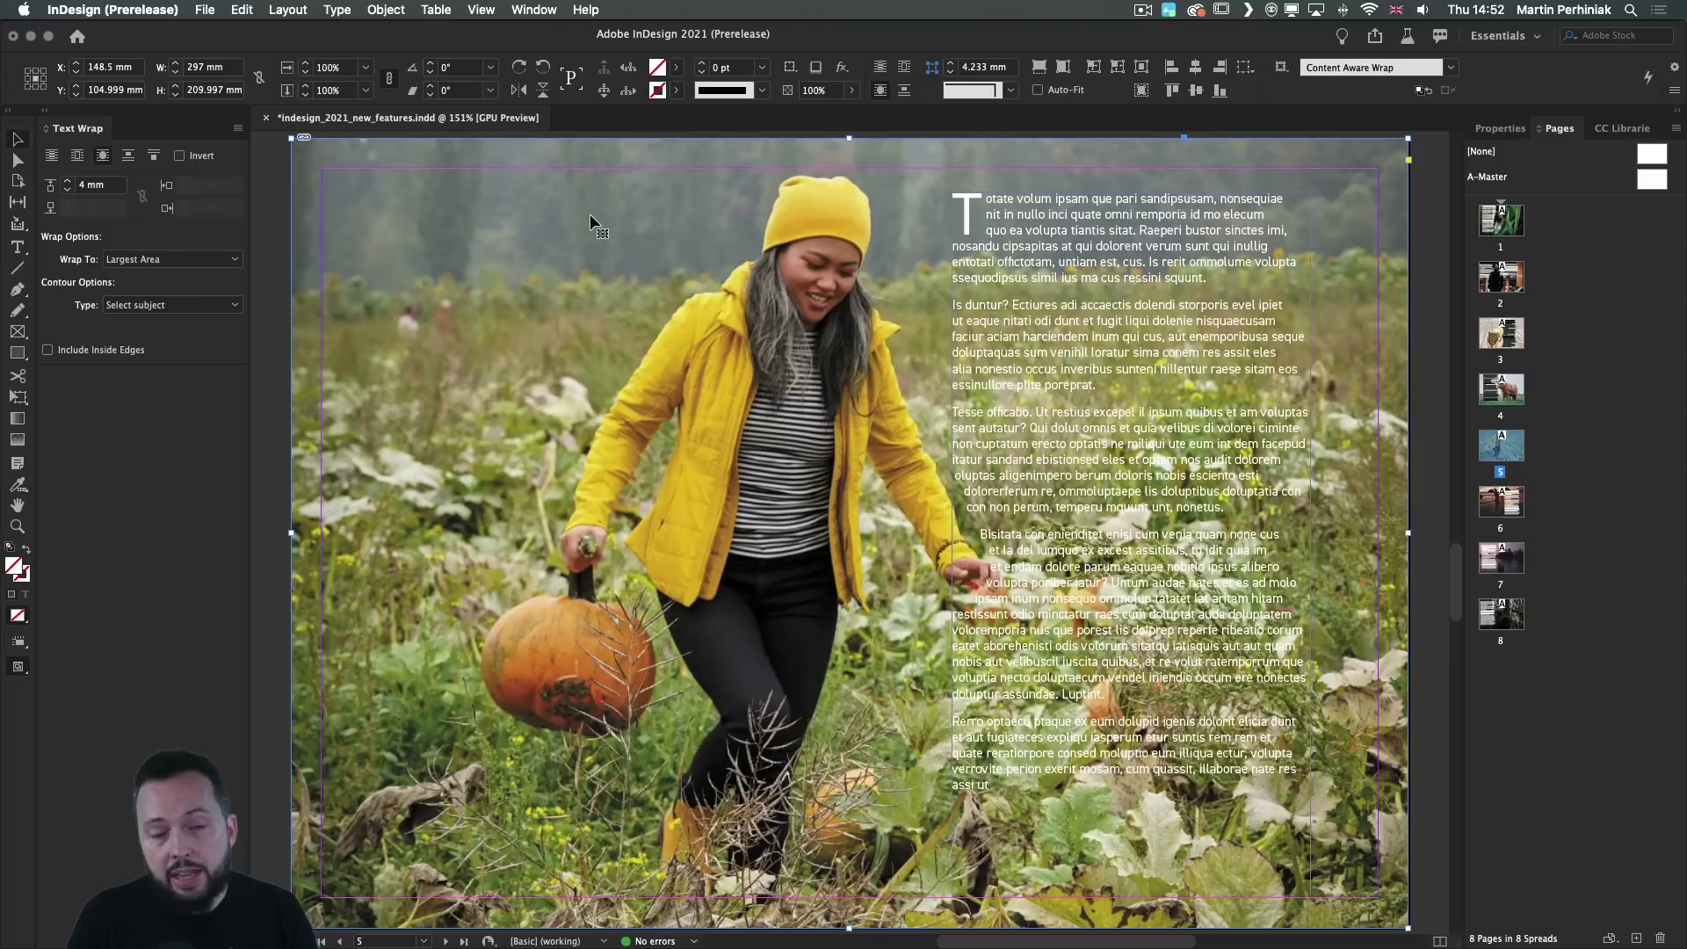
Replace the pumpkin photo in the spread with the blurred PSD version.
key("ctrl+d")
left_click(597, 221)
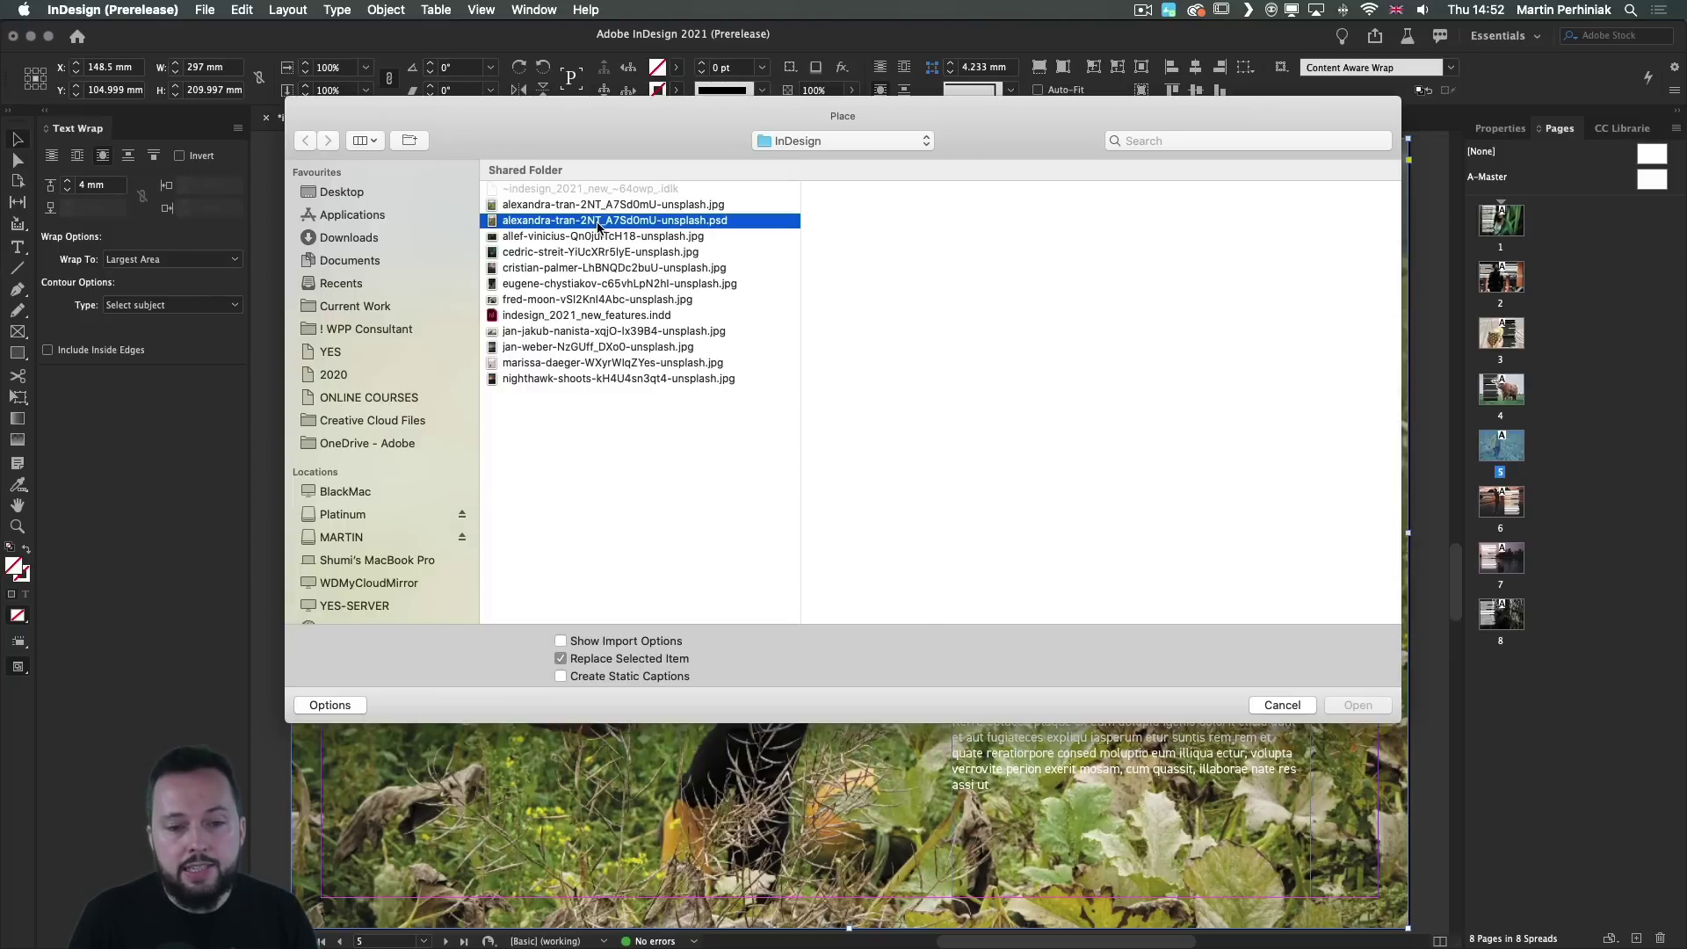
double_click(597, 221)
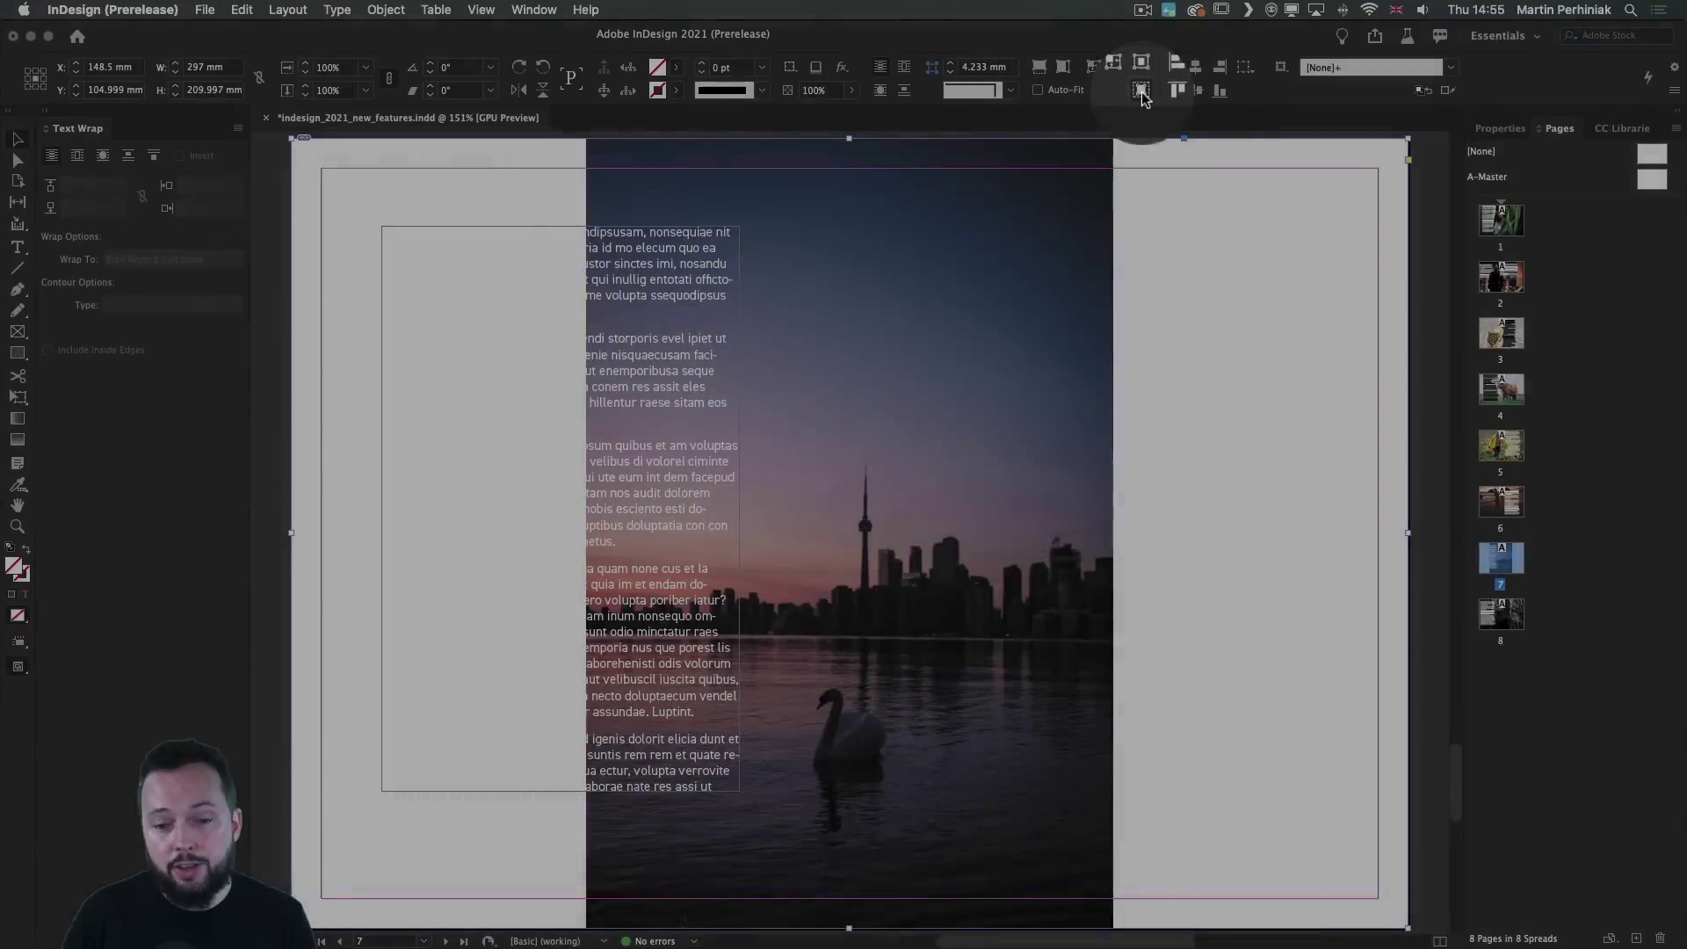
Apply Content-Aware Fit to the skyline photo and the page 3 pineapple-drink photo.
left_click(1142, 91)
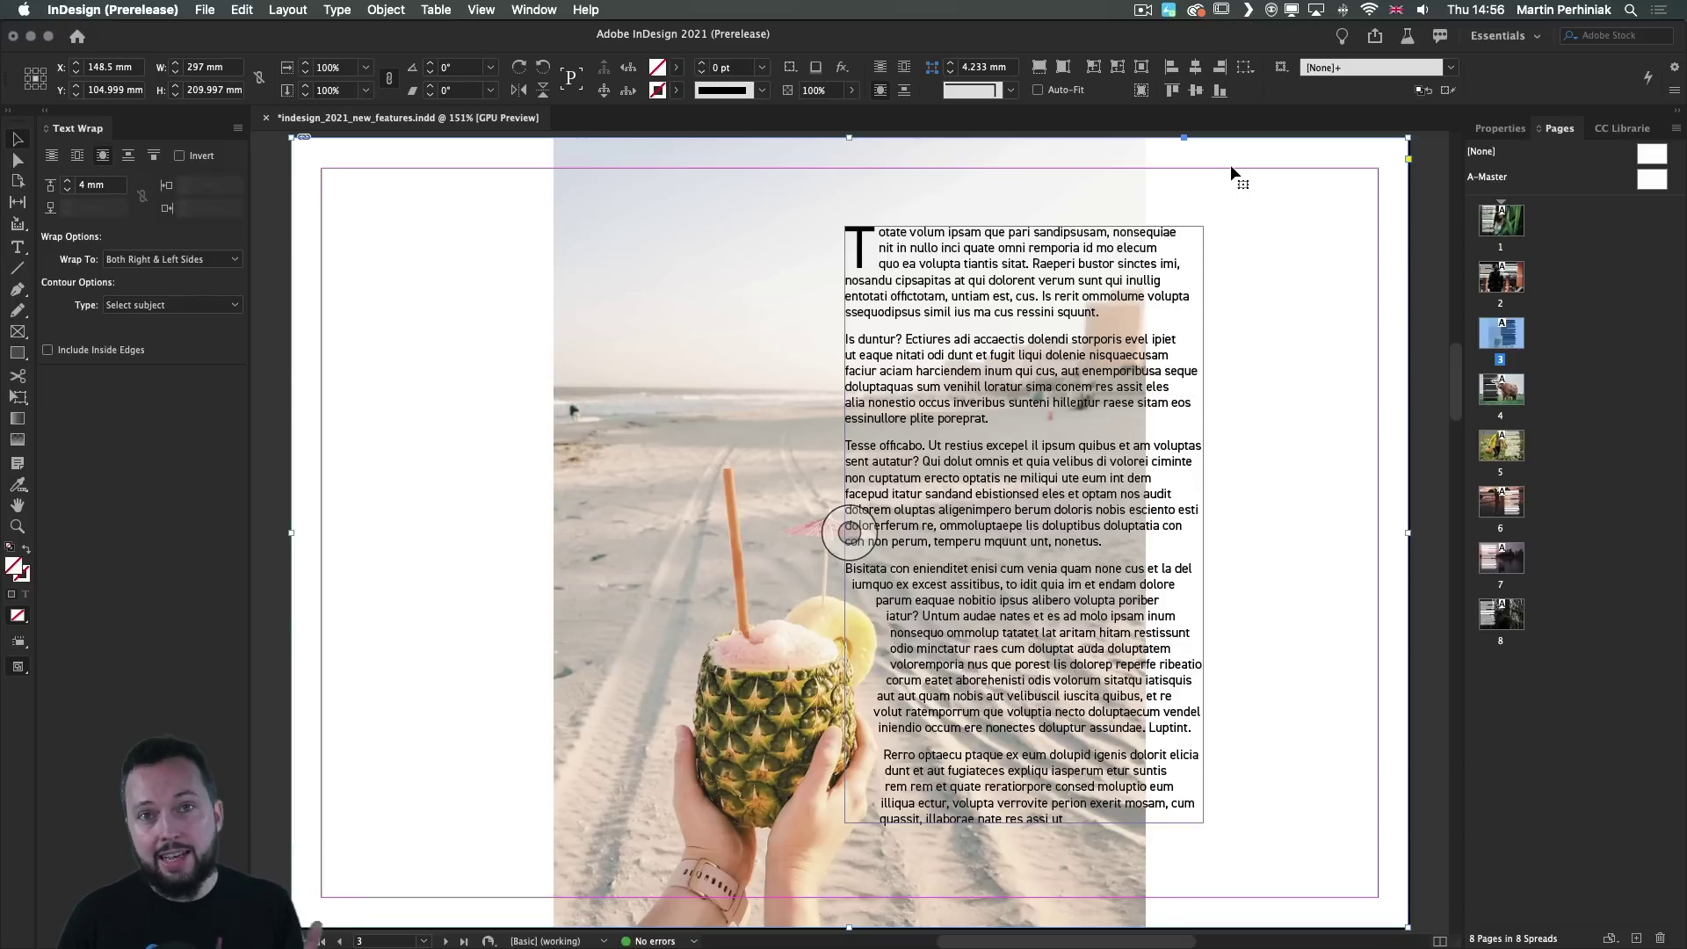
left_click(1141, 92)
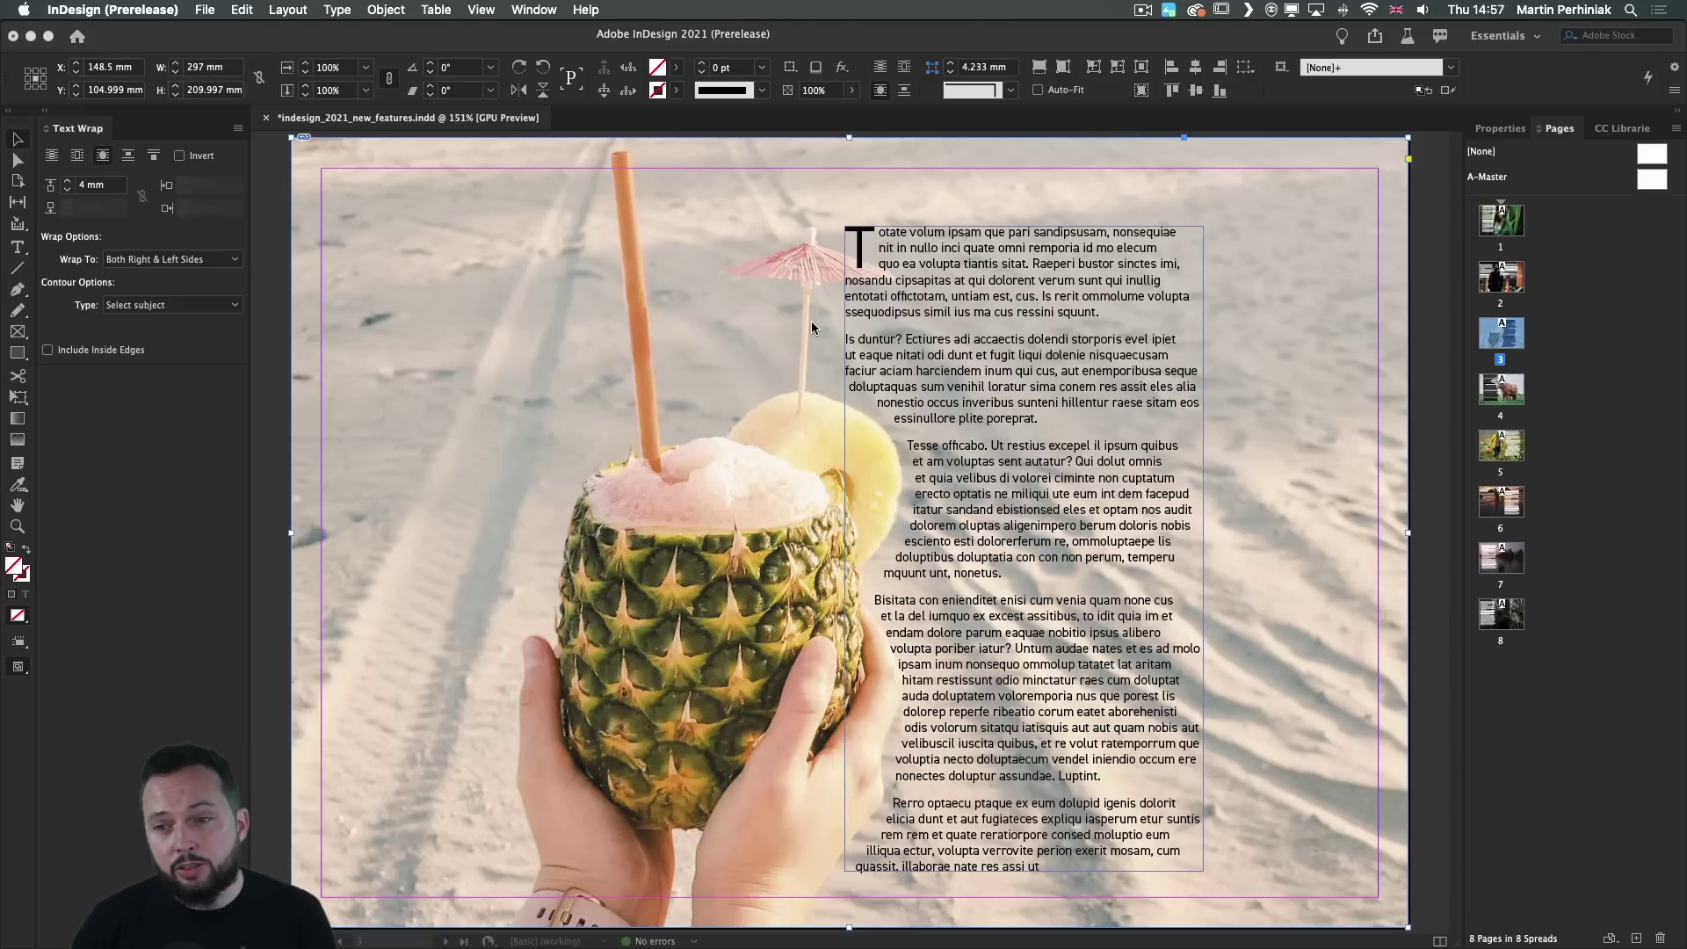
Create a Share for Review link for the document and check its Invite Only access setting.
left_click(1373, 38)
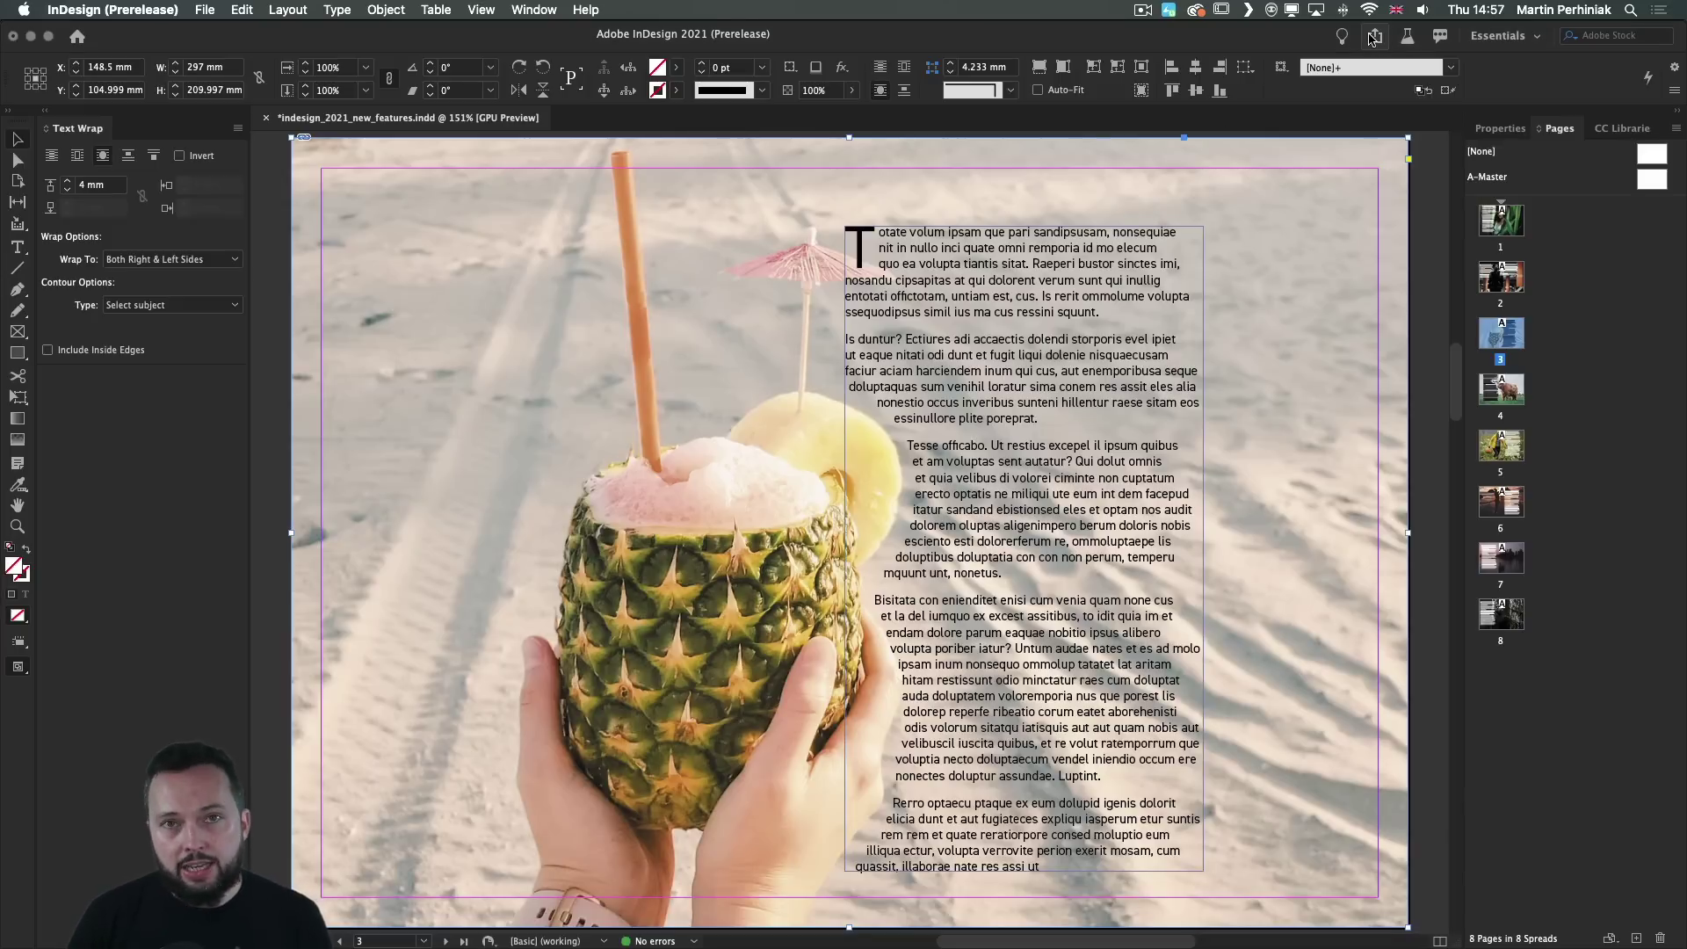
left_click(1375, 36)
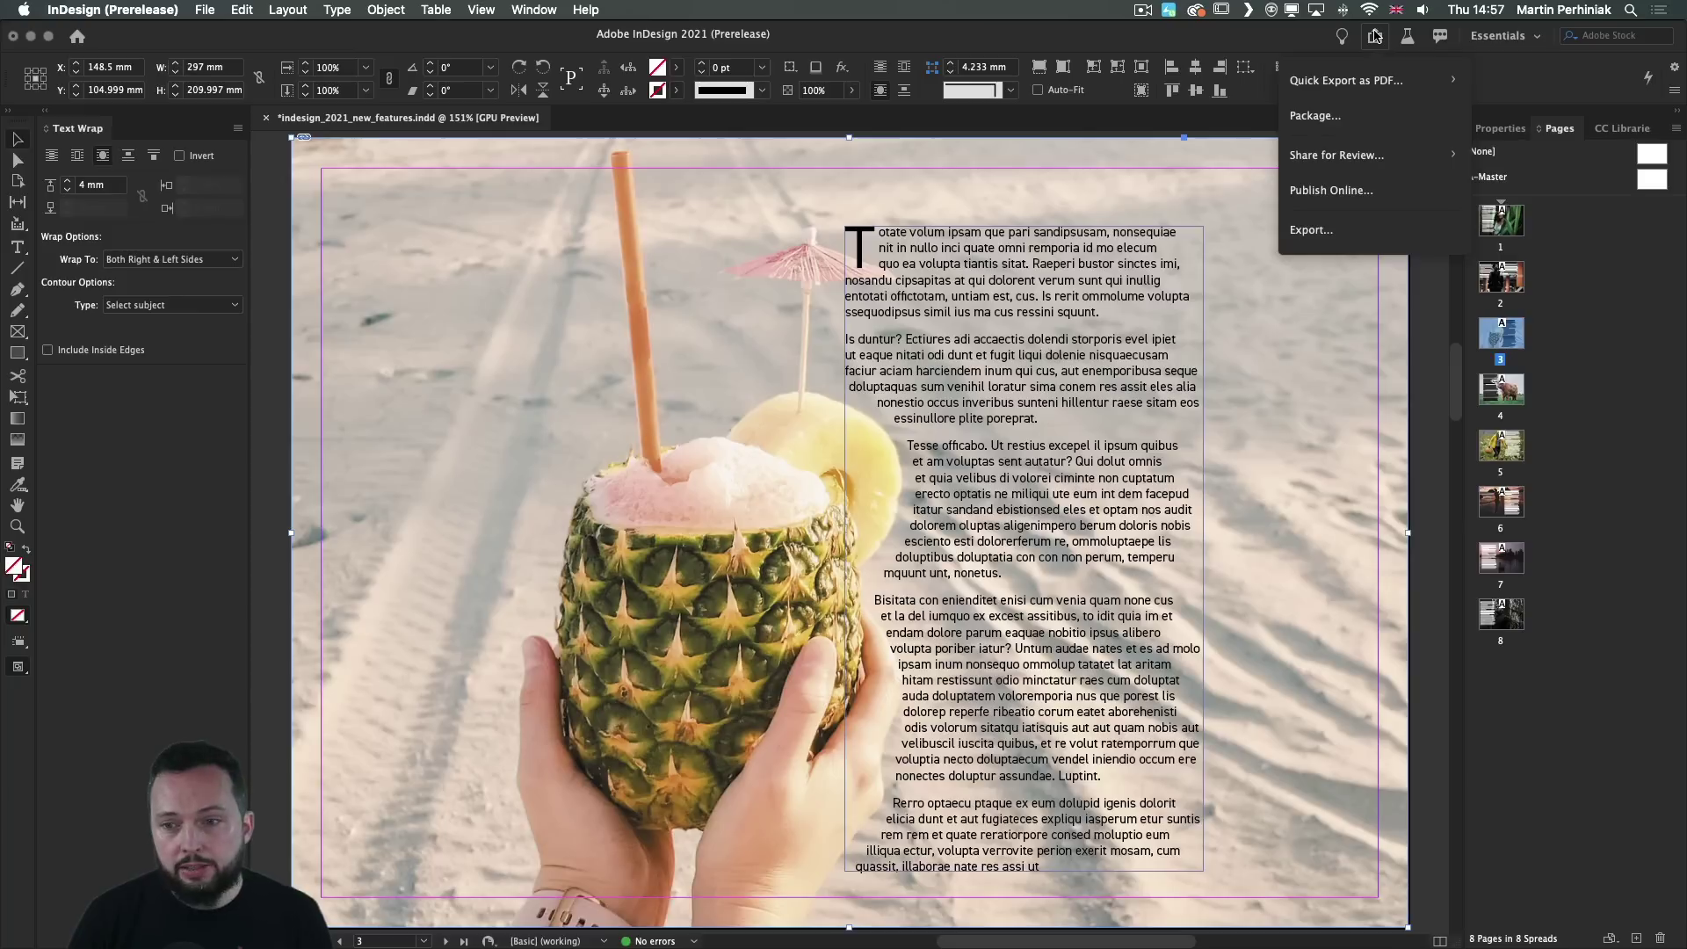
left_click(1348, 159)
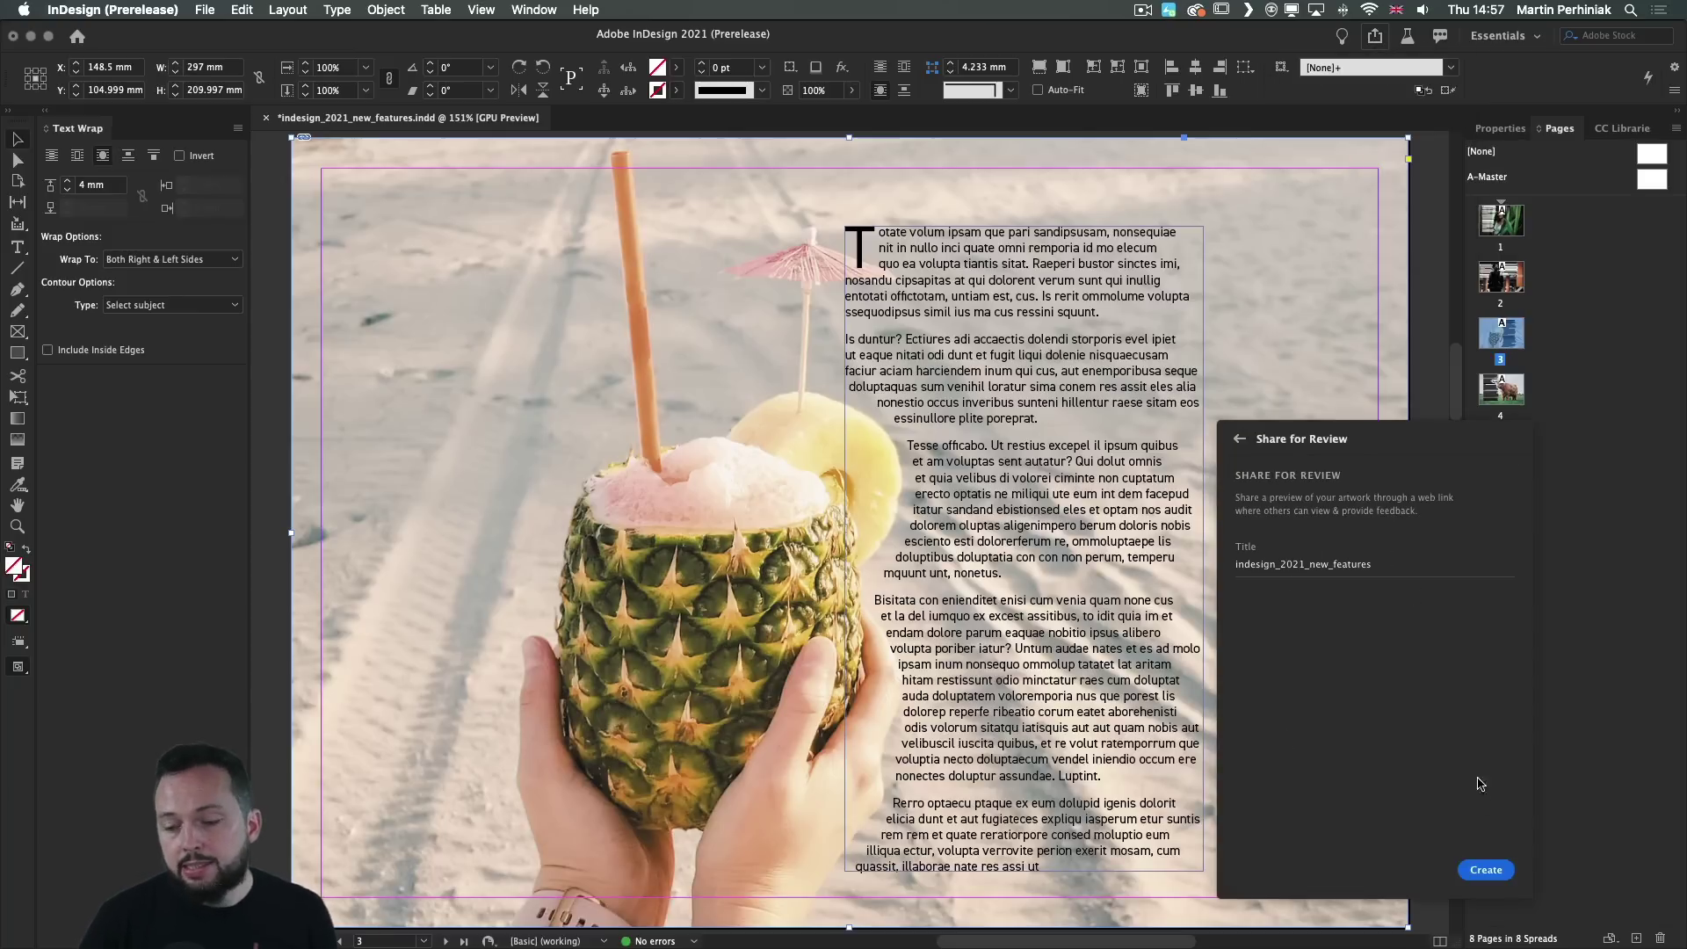
left_click(1486, 870)
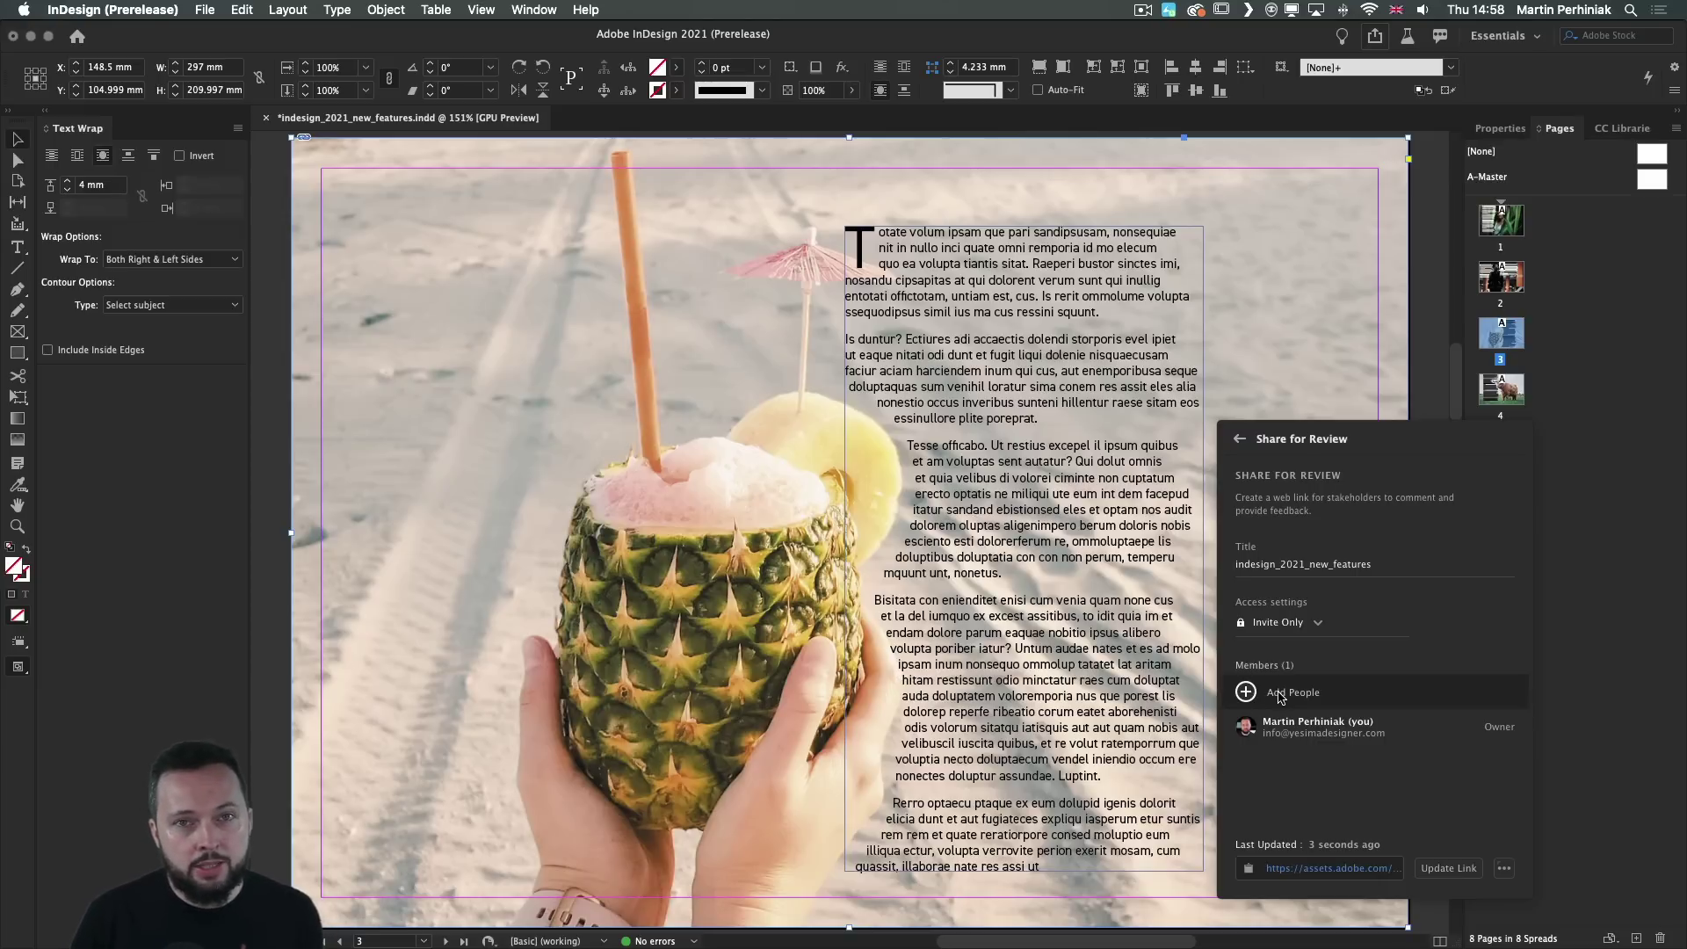
left_click(1319, 623)
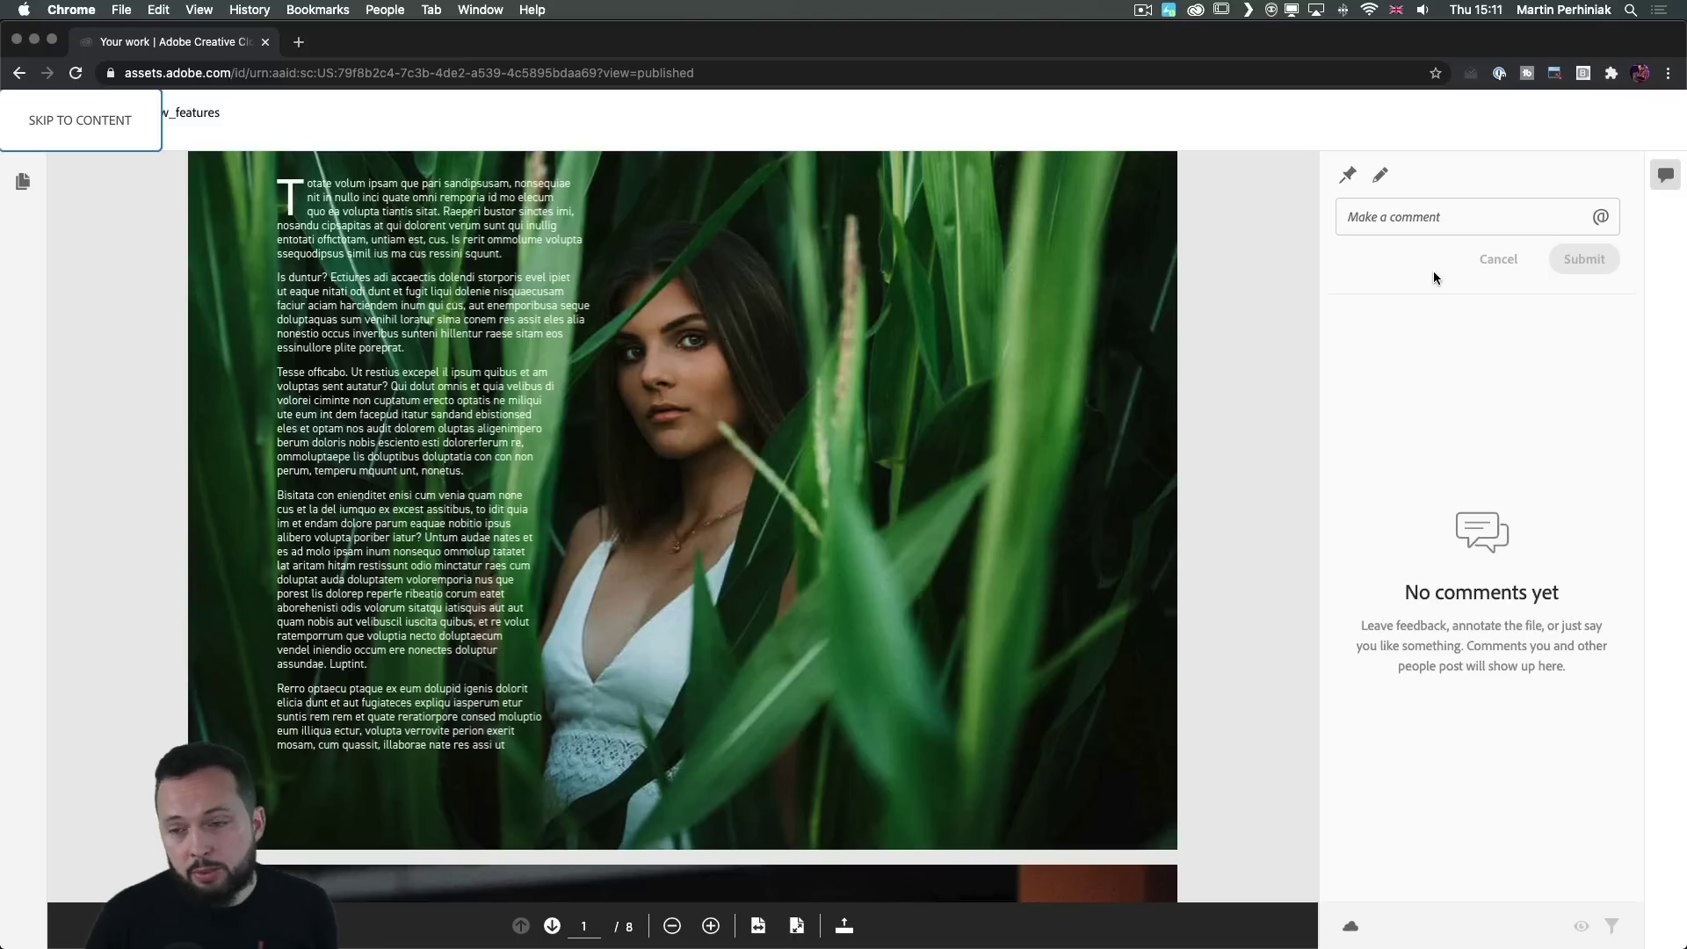
Discard a trial comment pin, then draw a red freehand line along page 1's text wrap edge.
left_click(1347, 175)
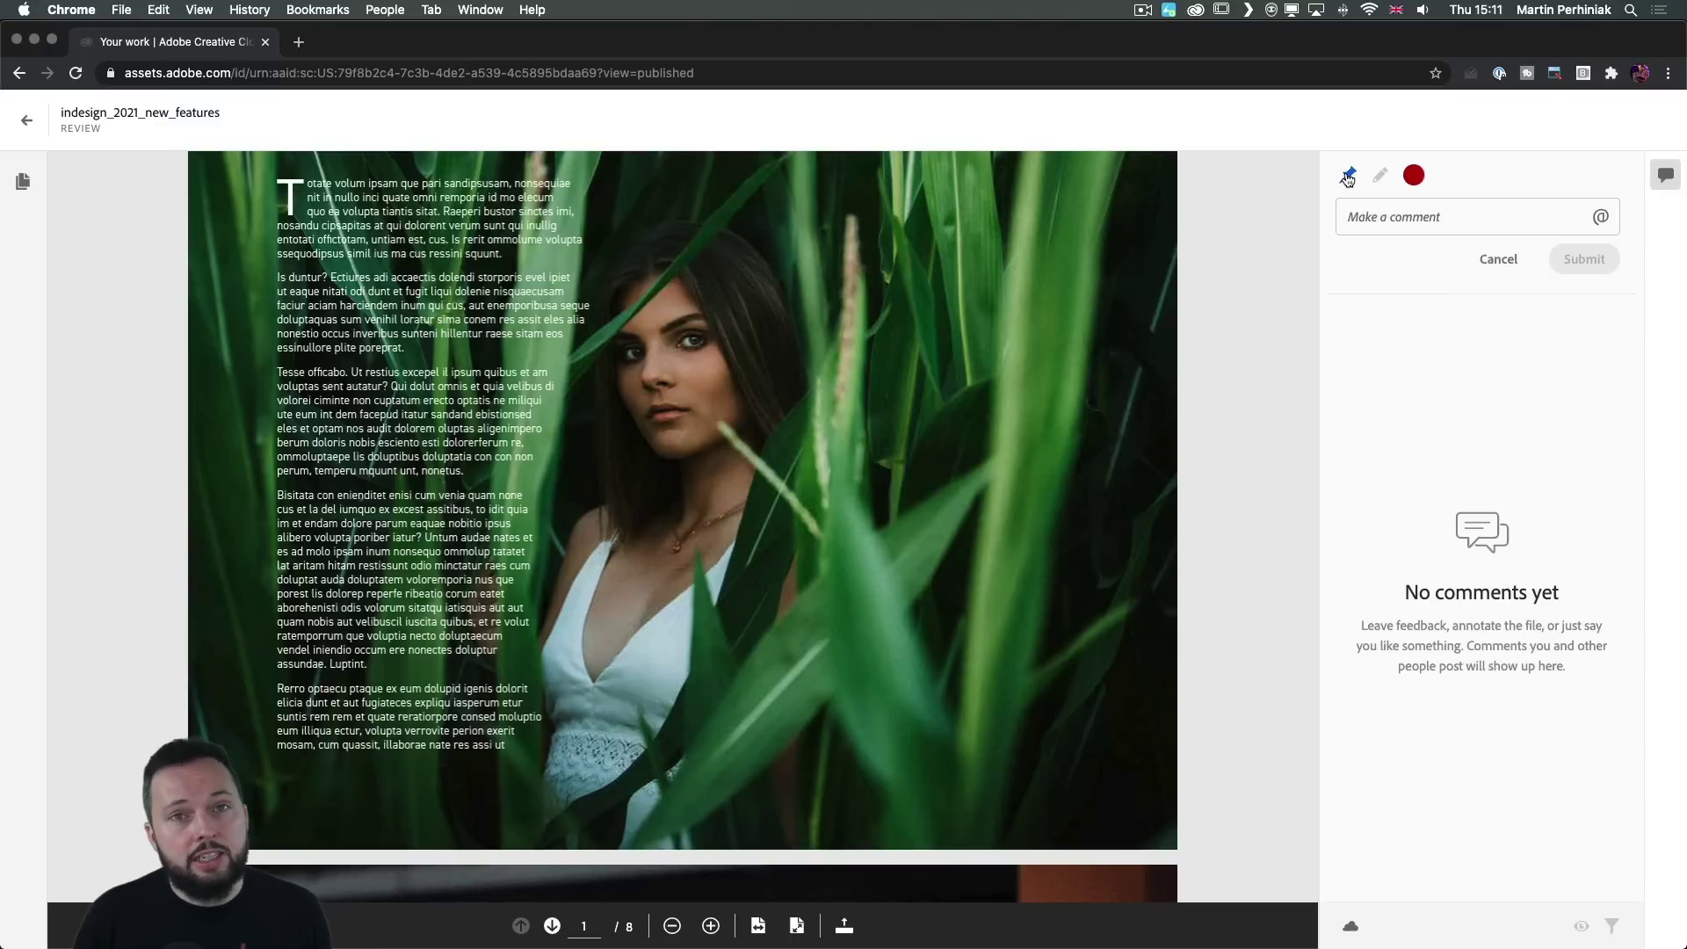
left_click(254, 215)
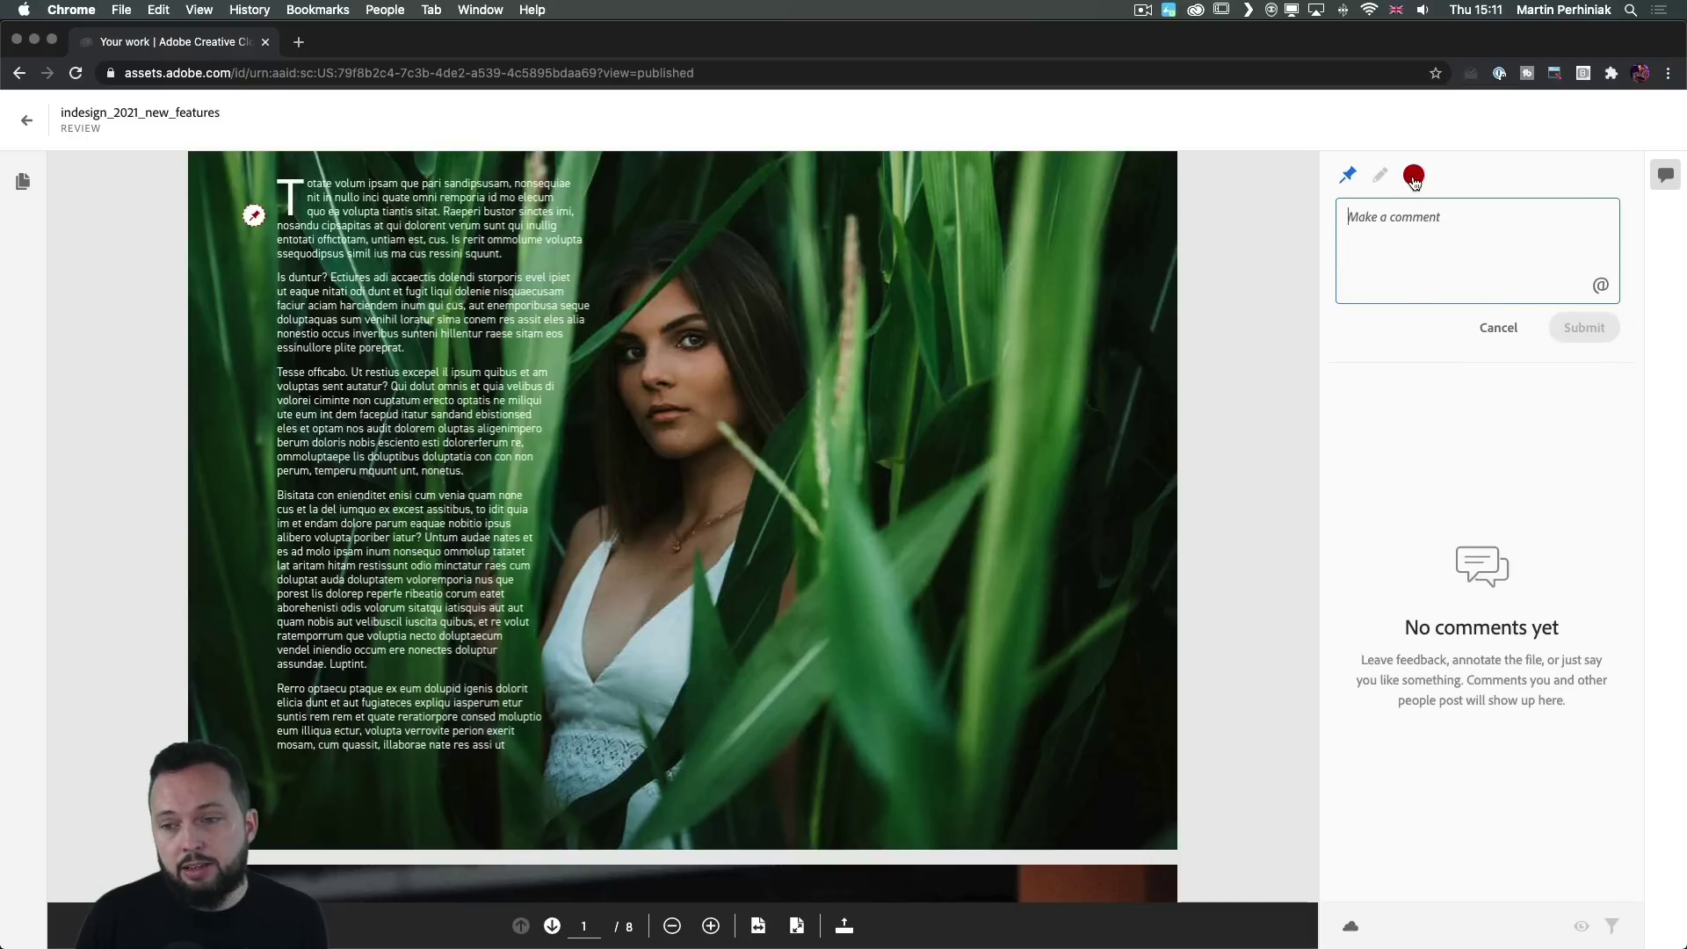
left_click(1496, 327)
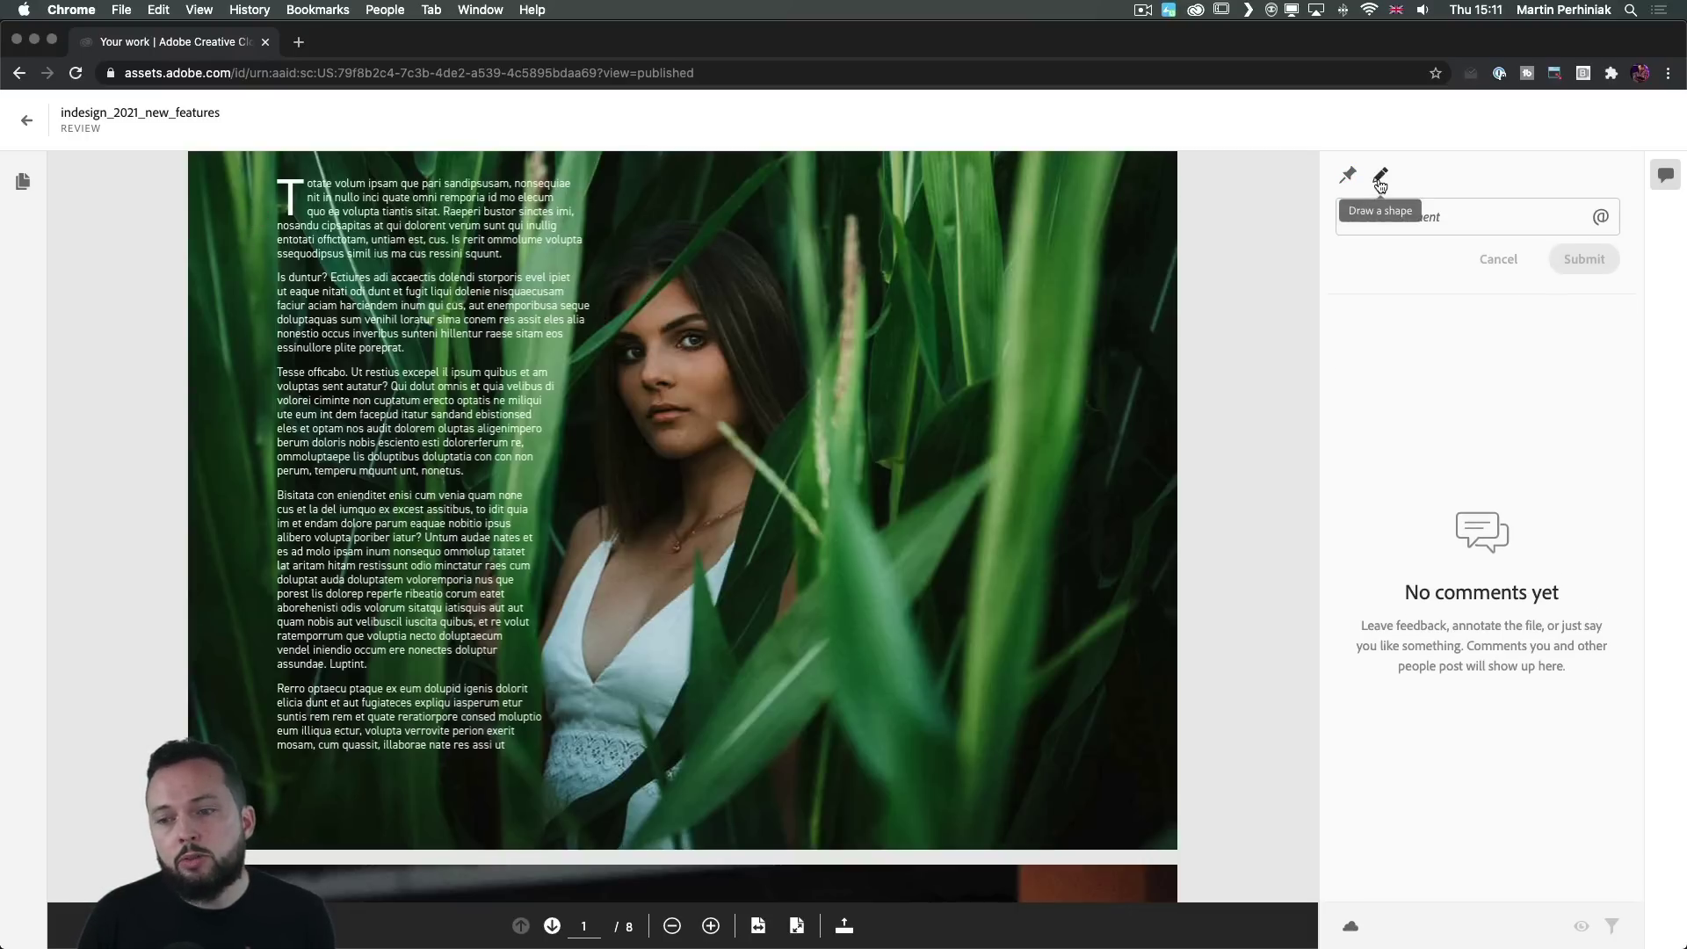
left_click(1378, 179)
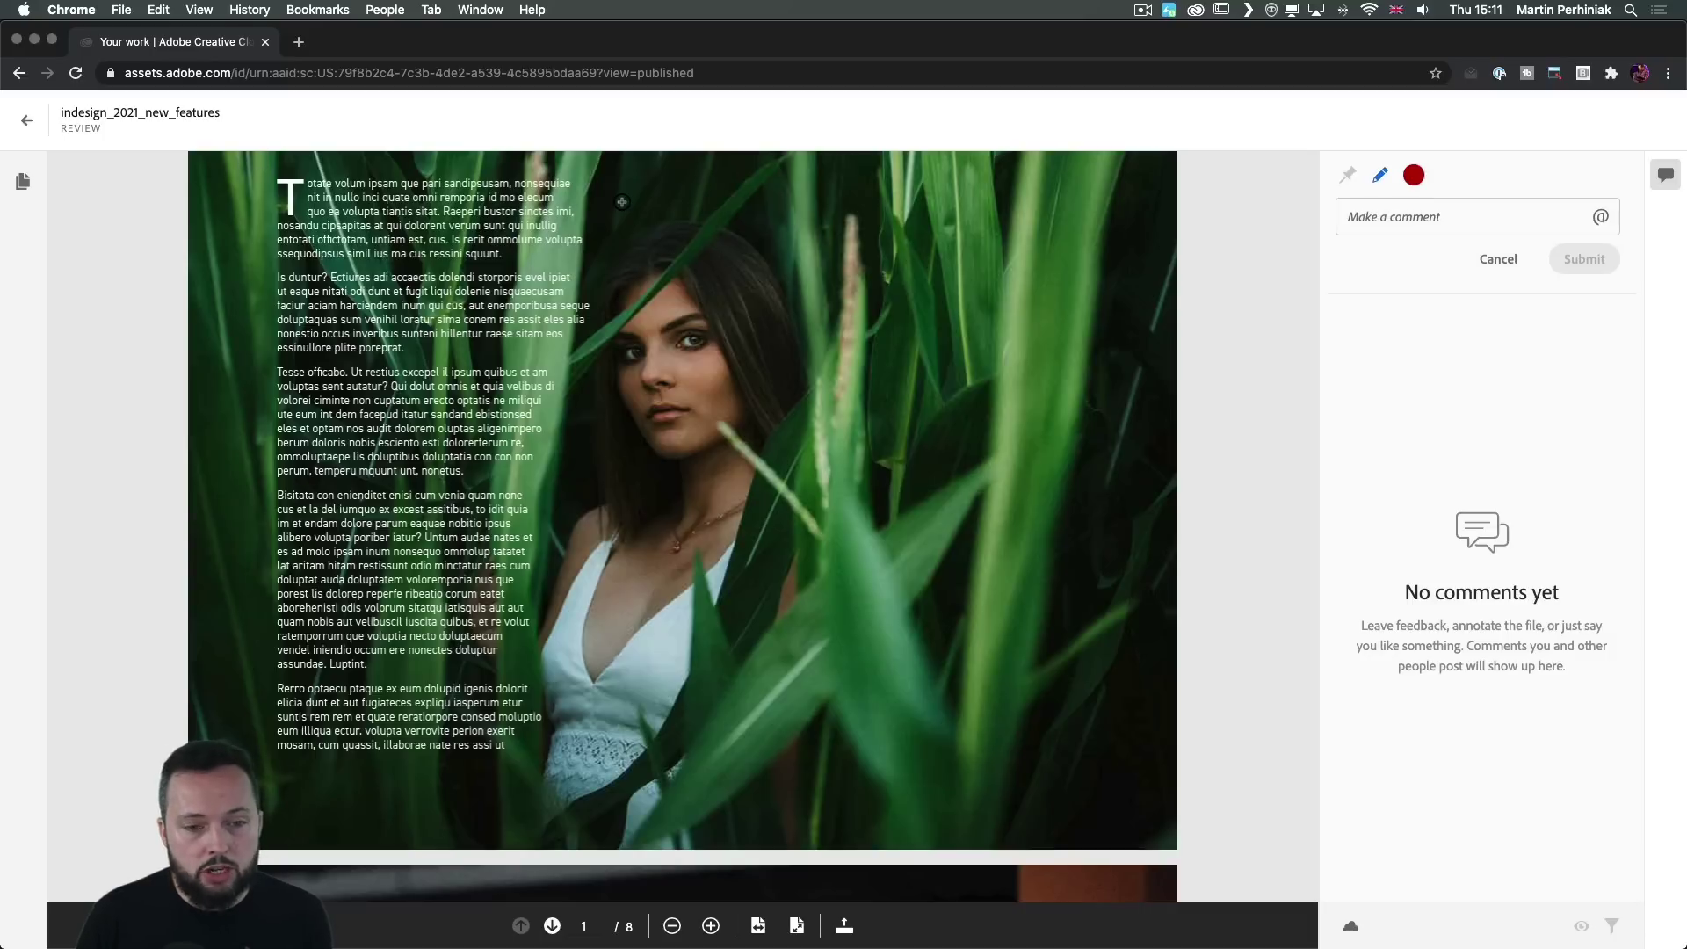
mouse_move(596, 210)
left_mouse_down()
mouse_move(539, 252)
mouse_move(517, 473)
mouse_move(447, 659)
mouse_move(440, 793)
left_mouse_up()
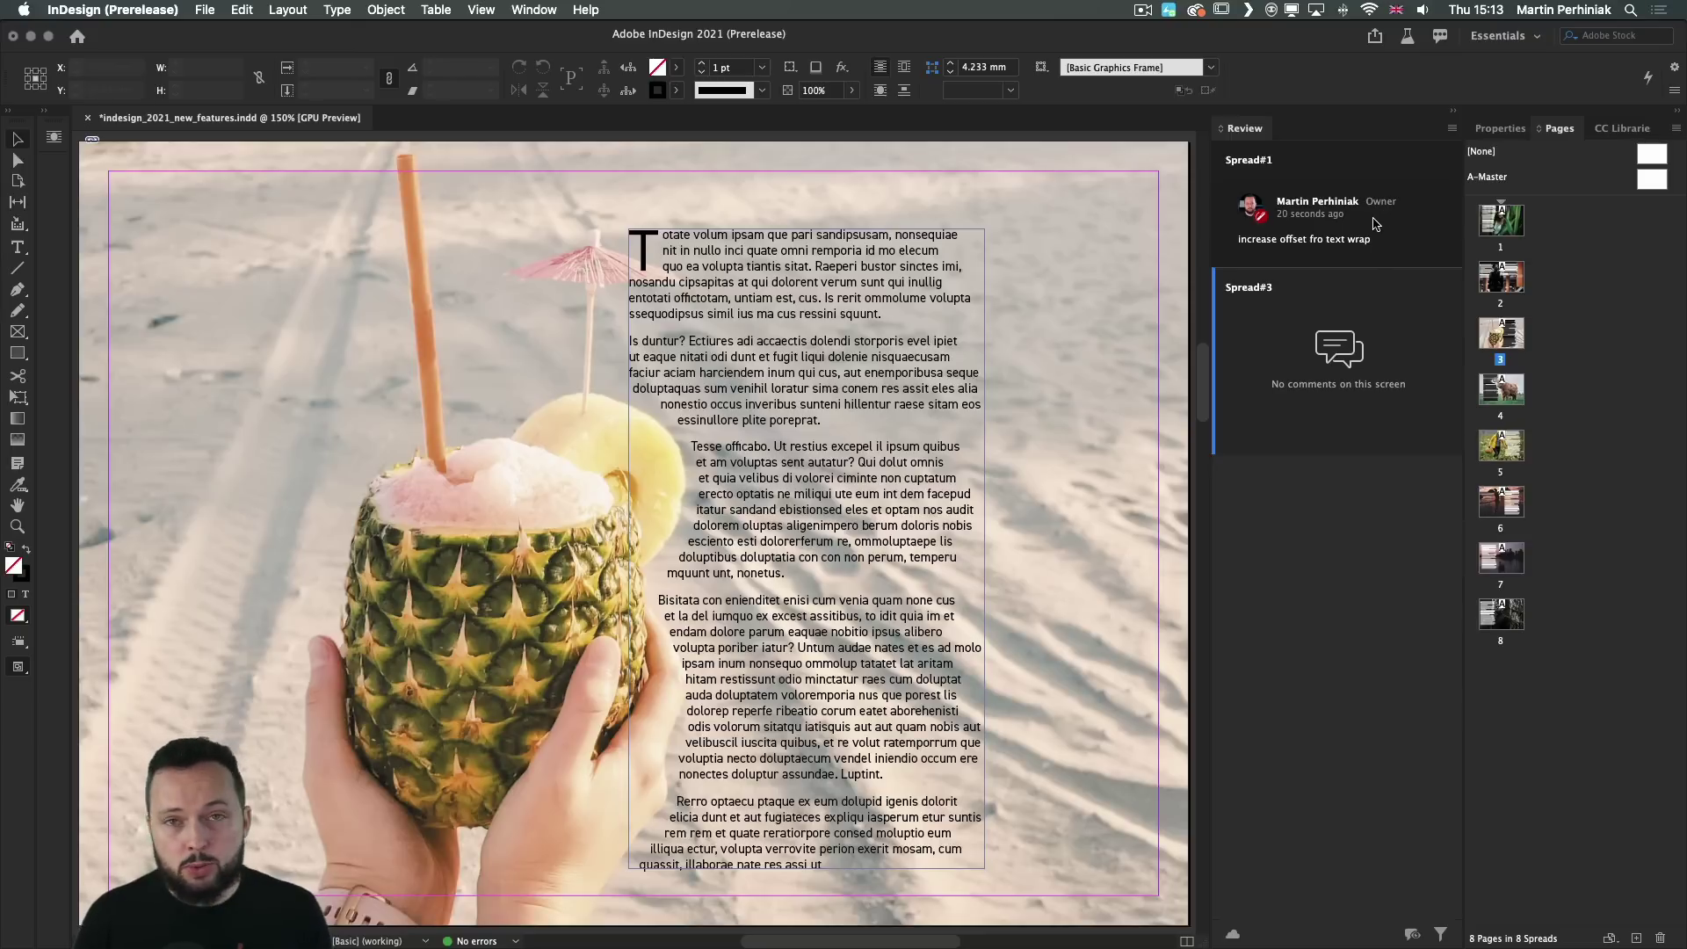
Open the Spread 1 'increase offset fro text wrap' comment and mark it resolved.
left_click(1316, 210)
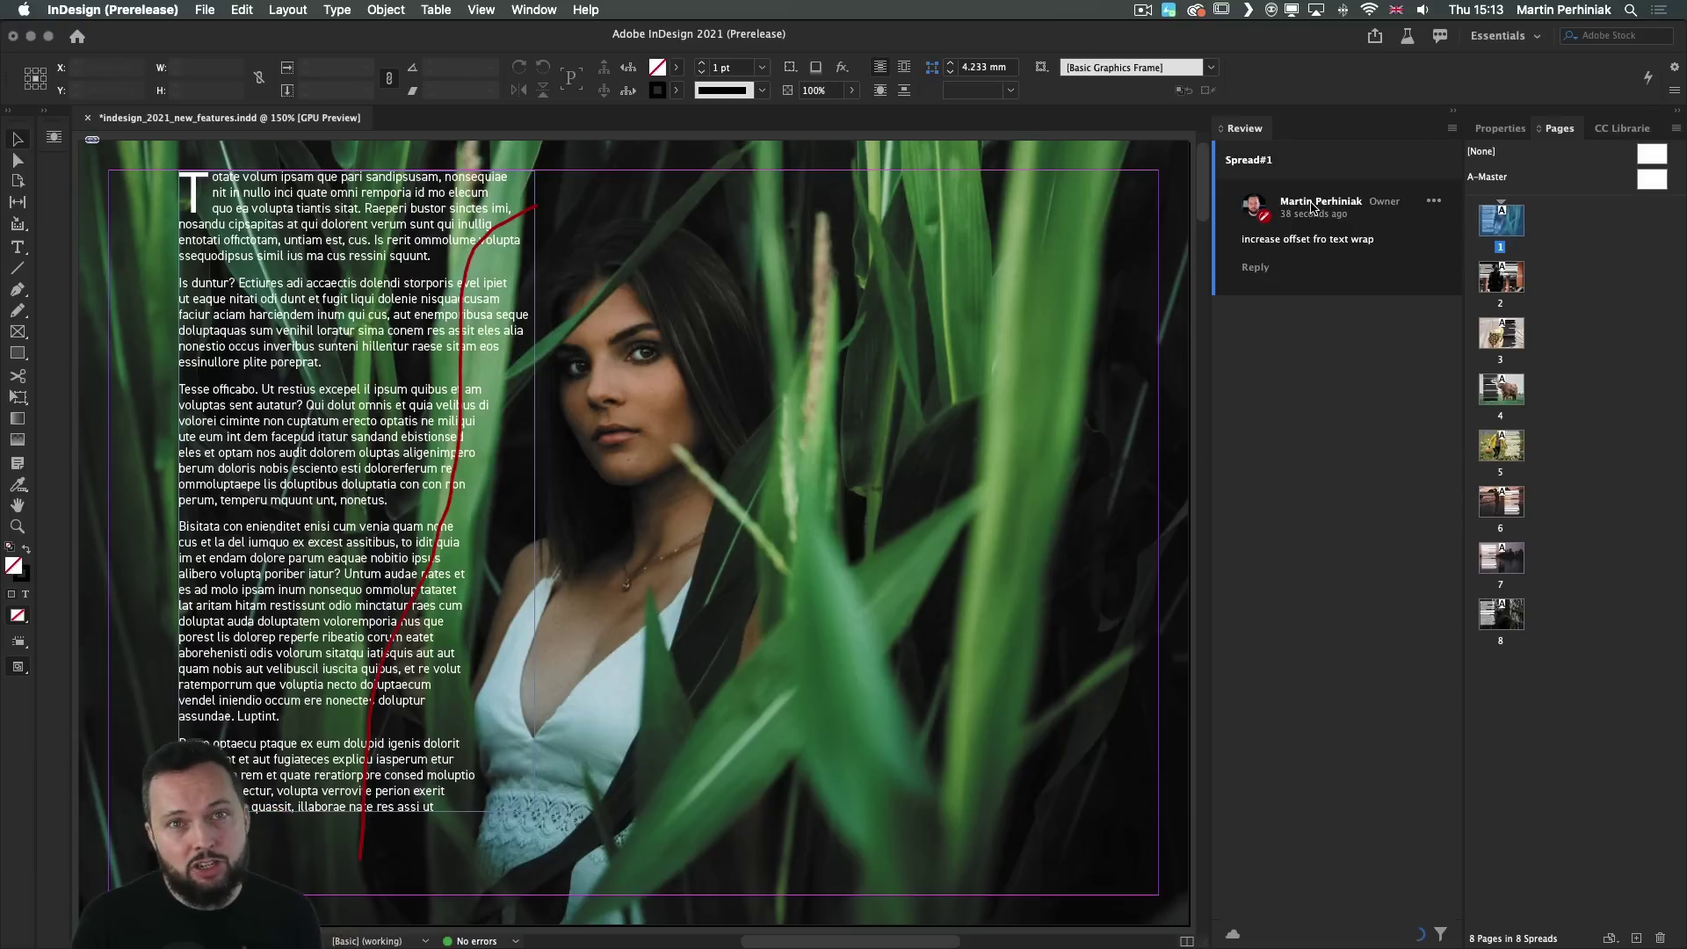
left_click(1313, 207)
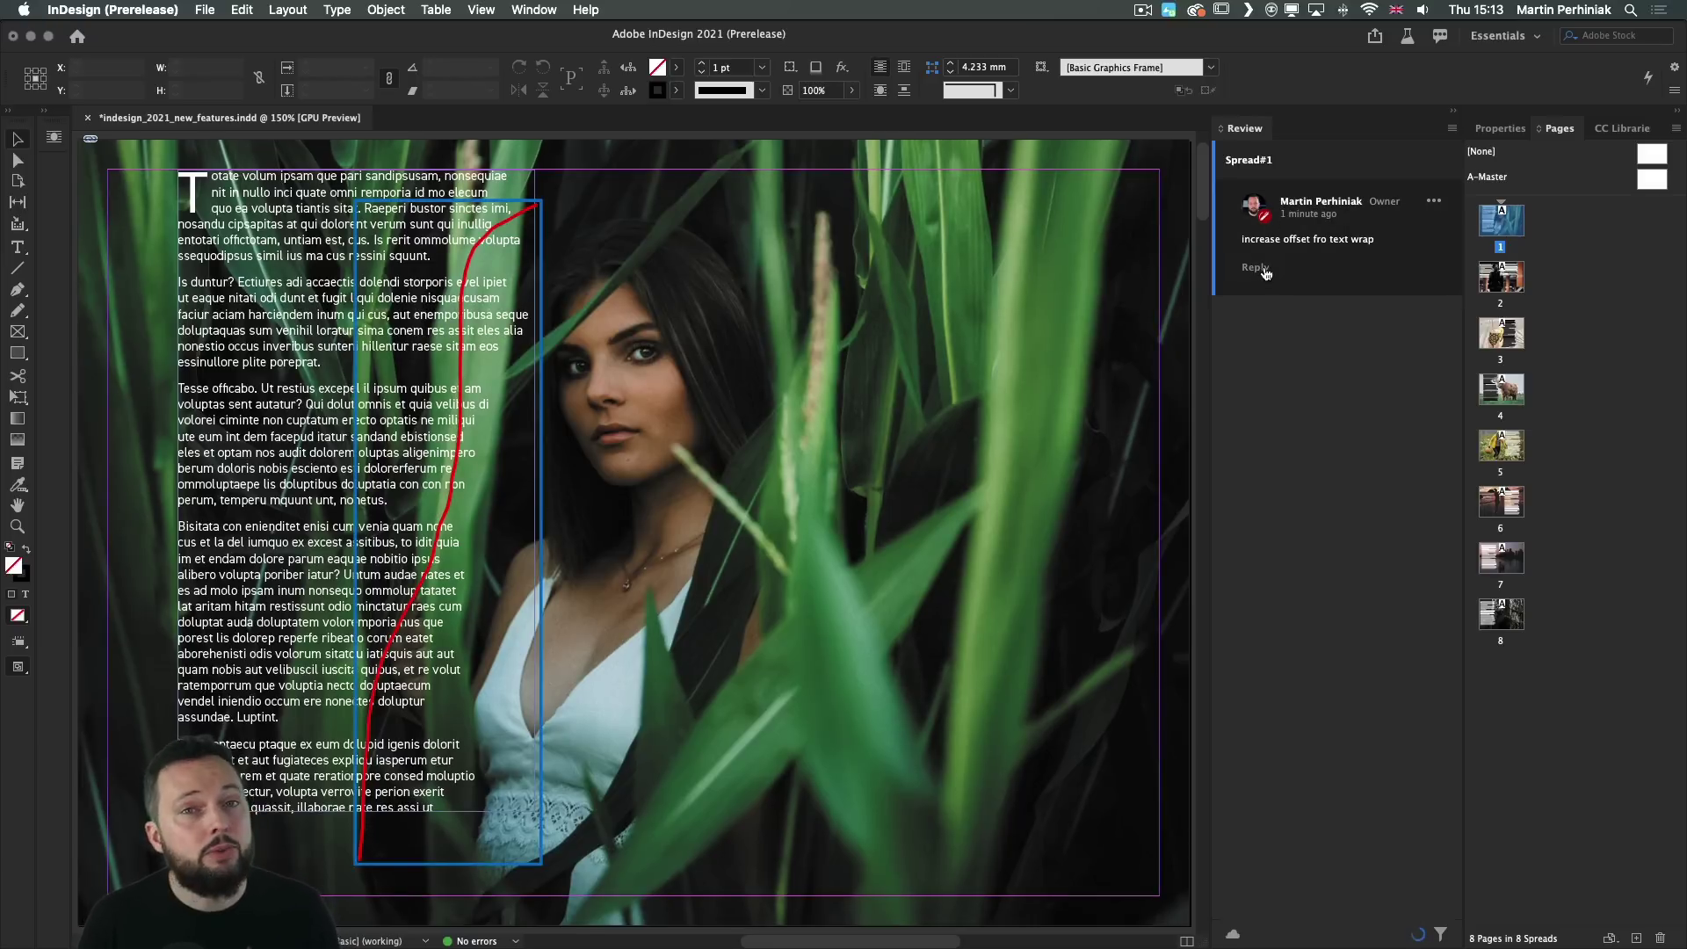
left_click(1434, 201)
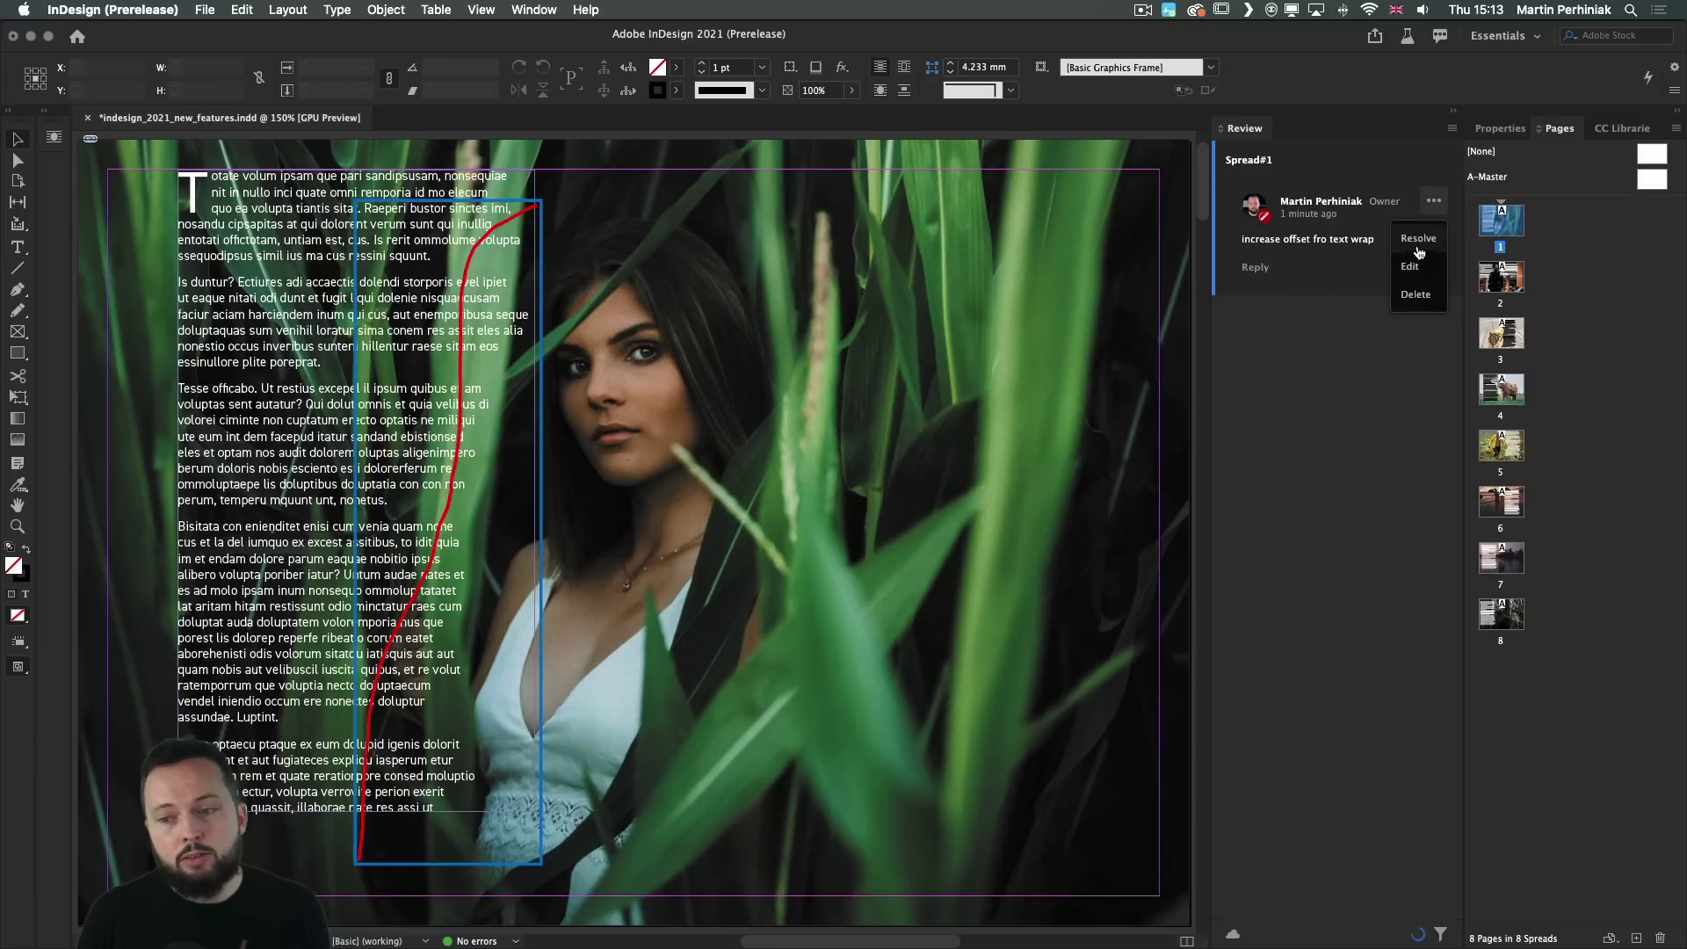
left_click(1418, 239)
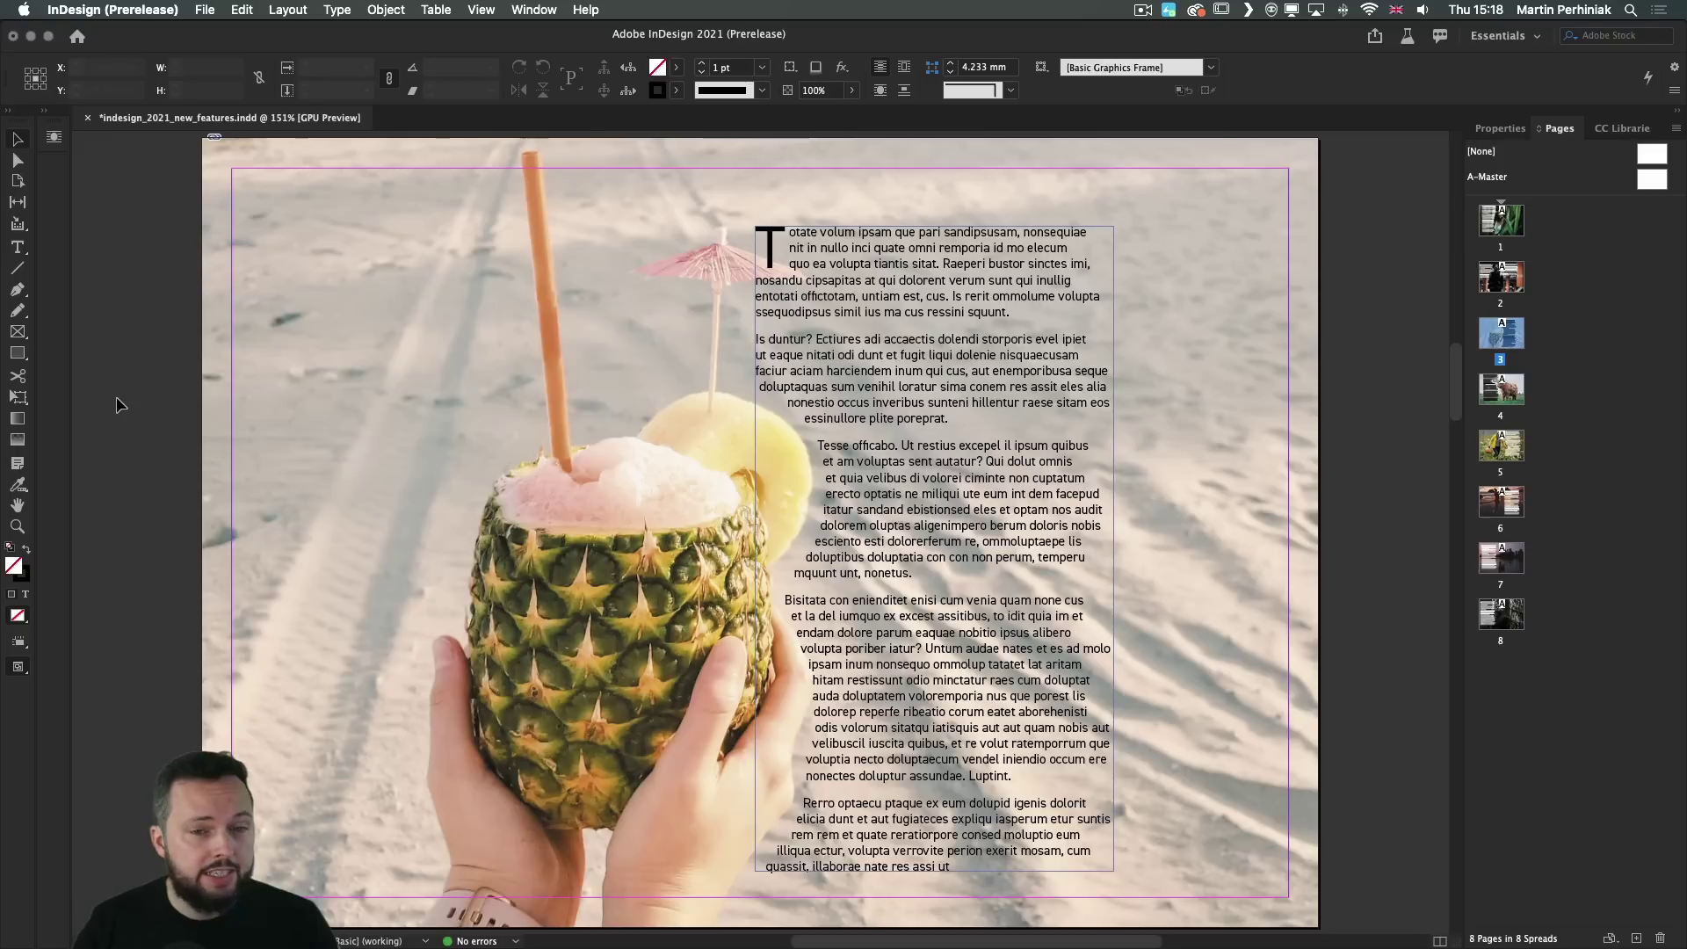
In Find/Change, find the next text coloured C=15 M=100 Y=100 K=0.
left_click(239, 9)
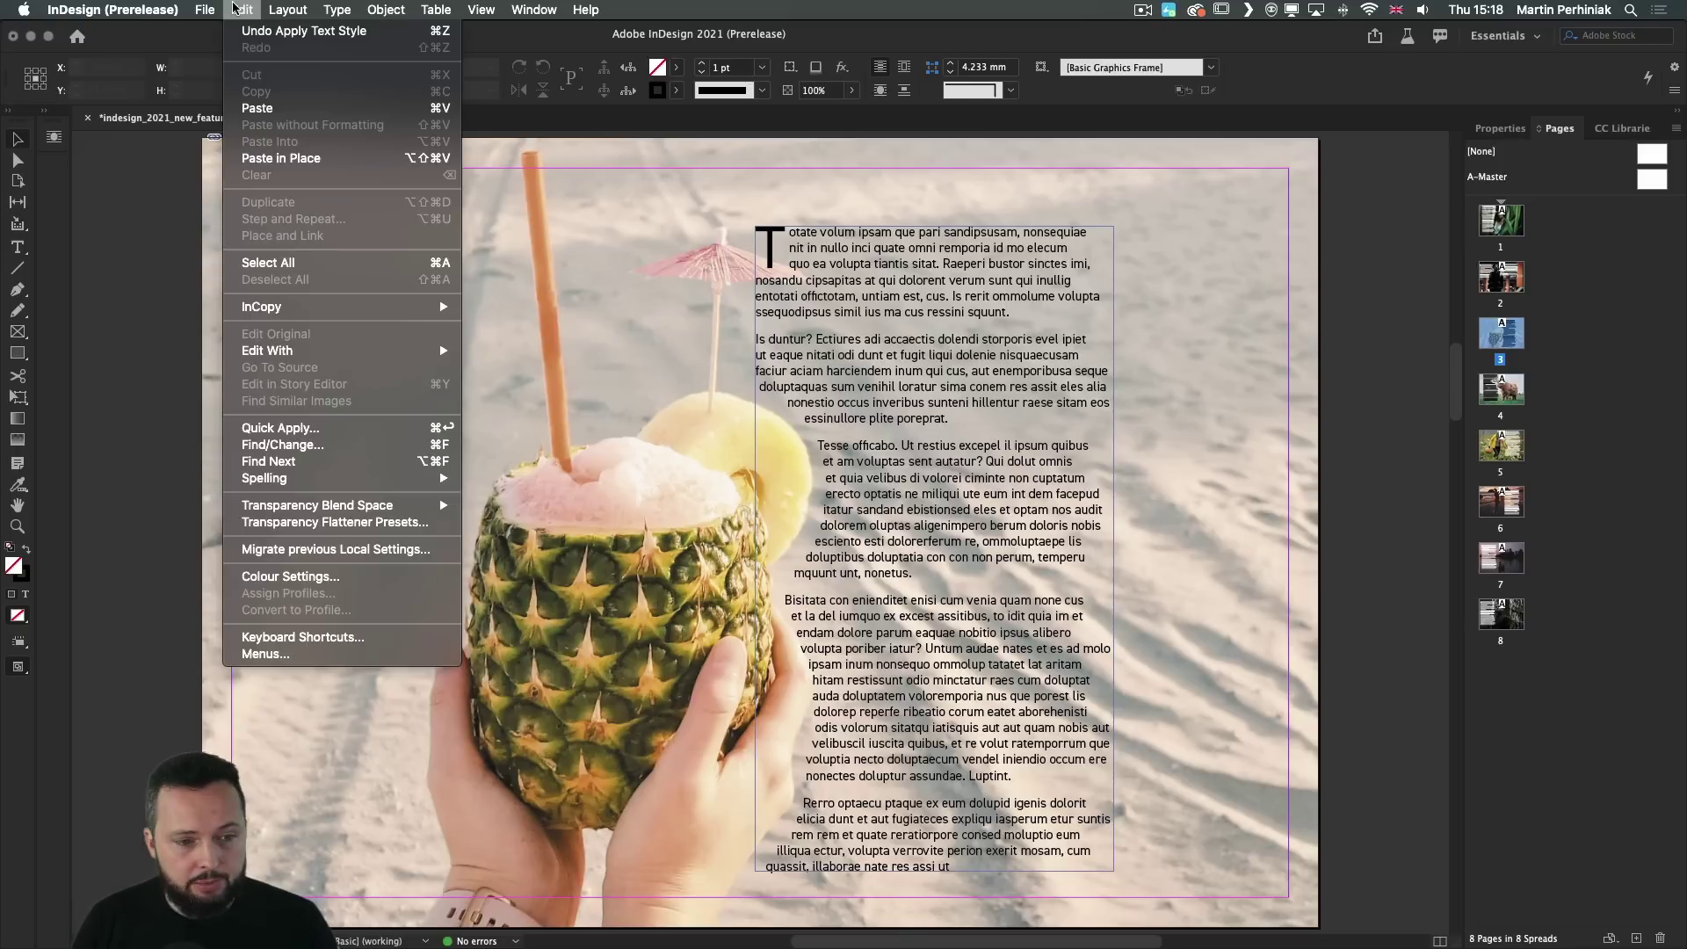
left_click(321, 449)
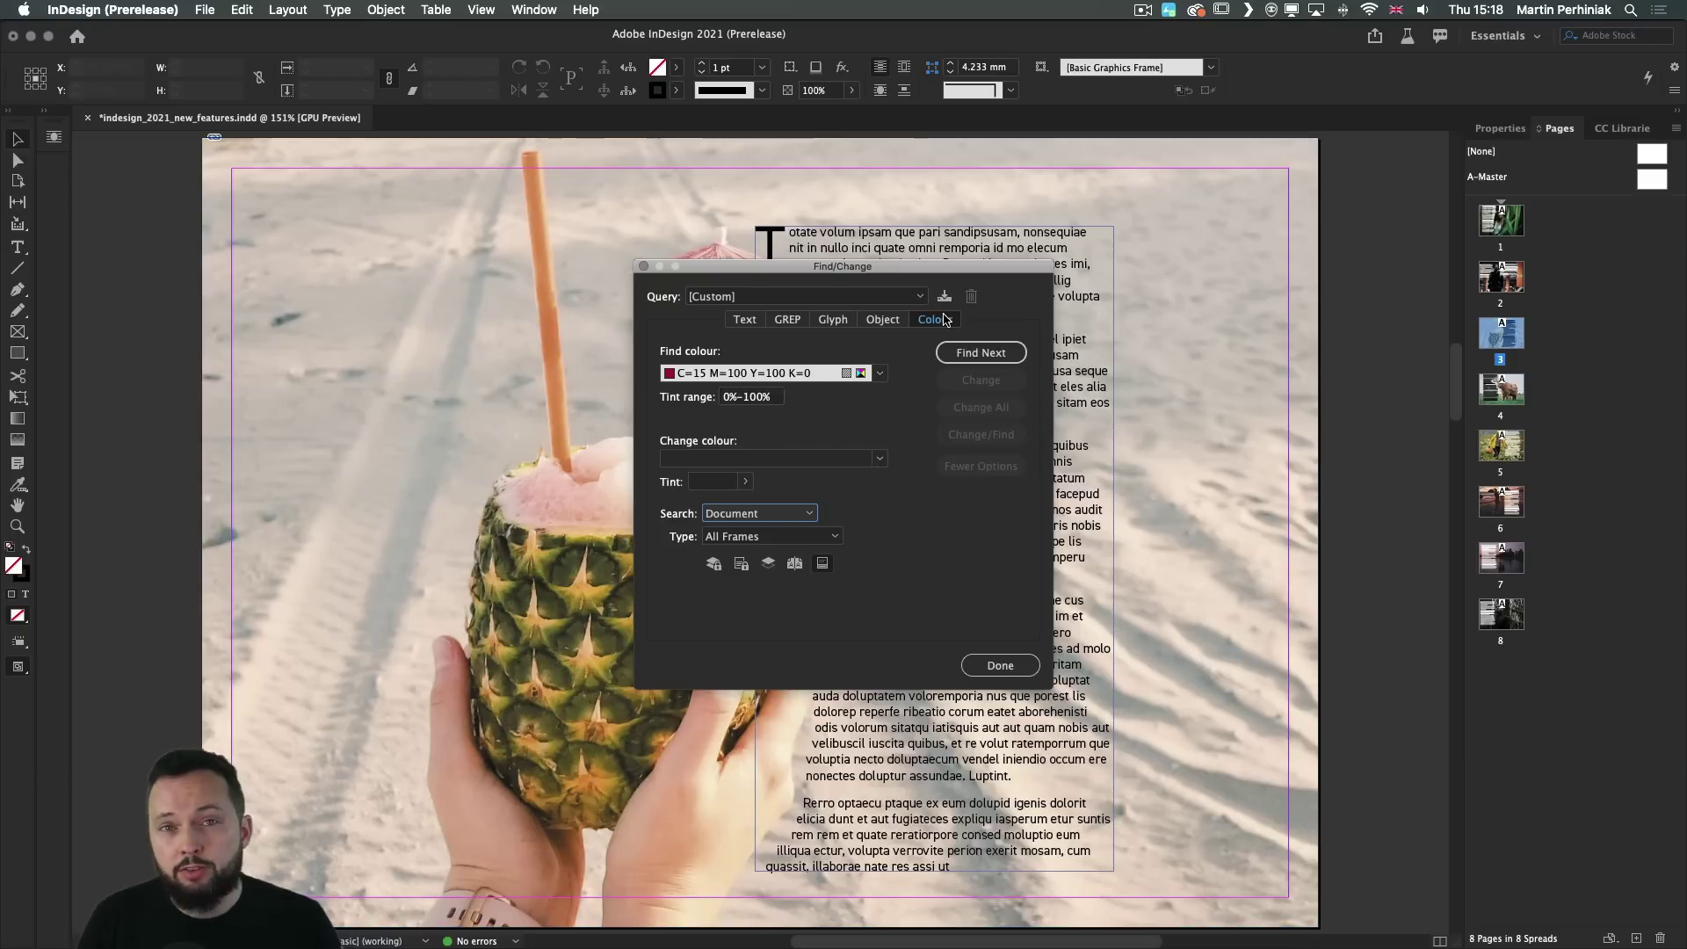
left_click(761, 373)
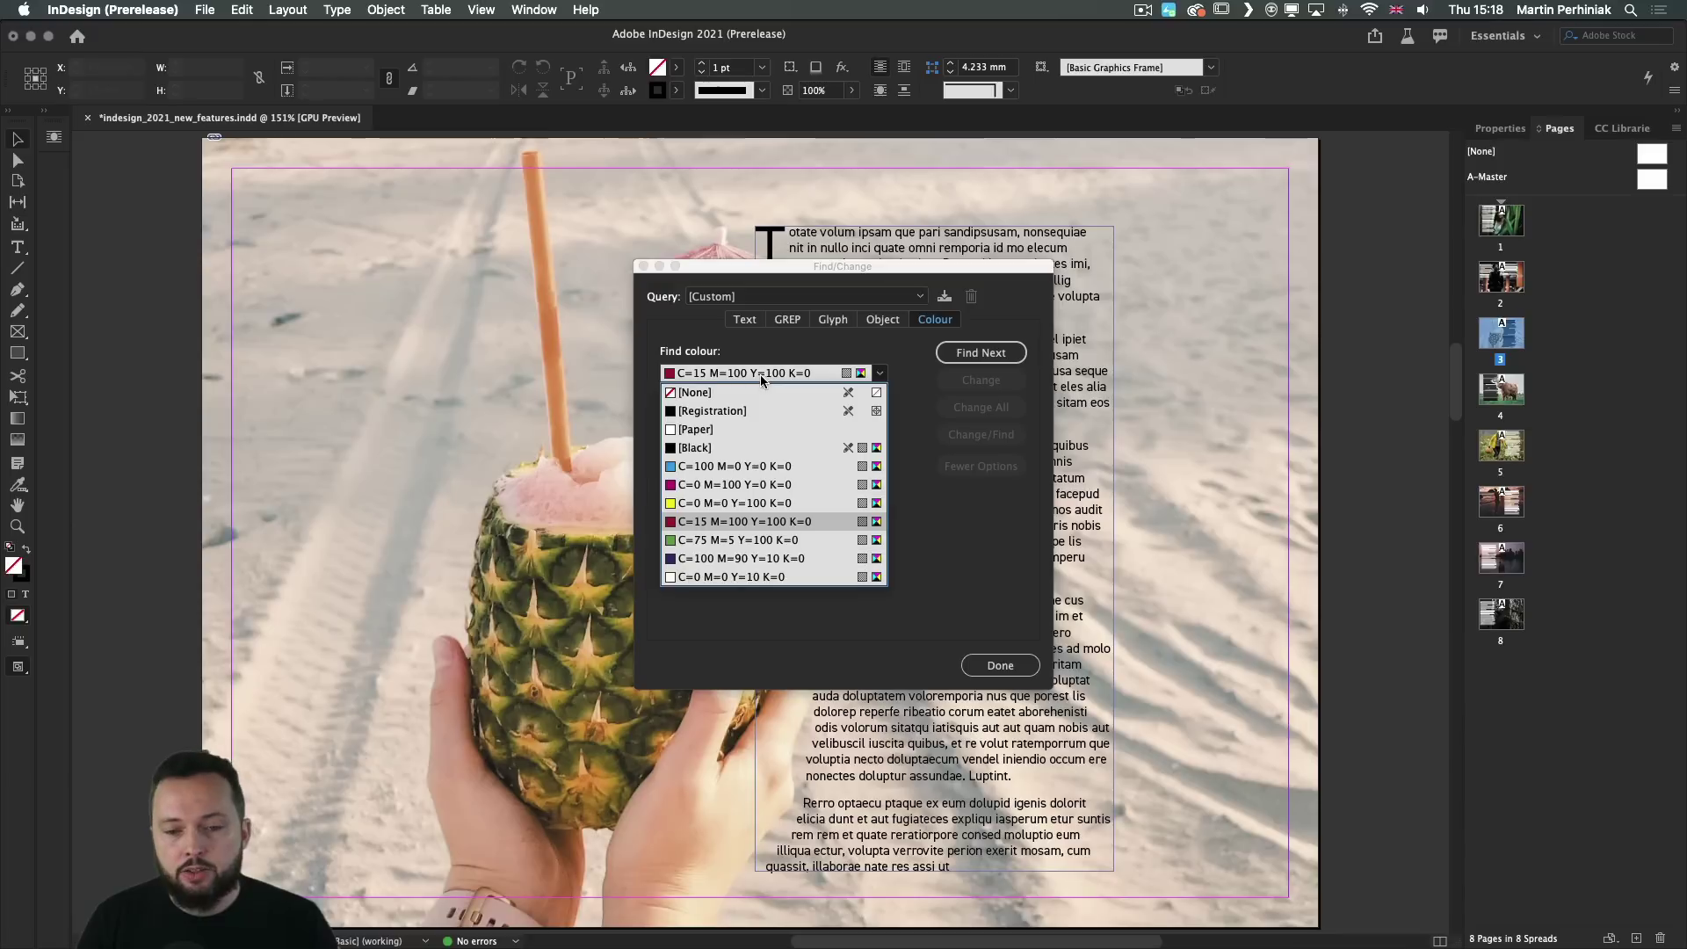
left_click(699, 521)
left_click(967, 354)
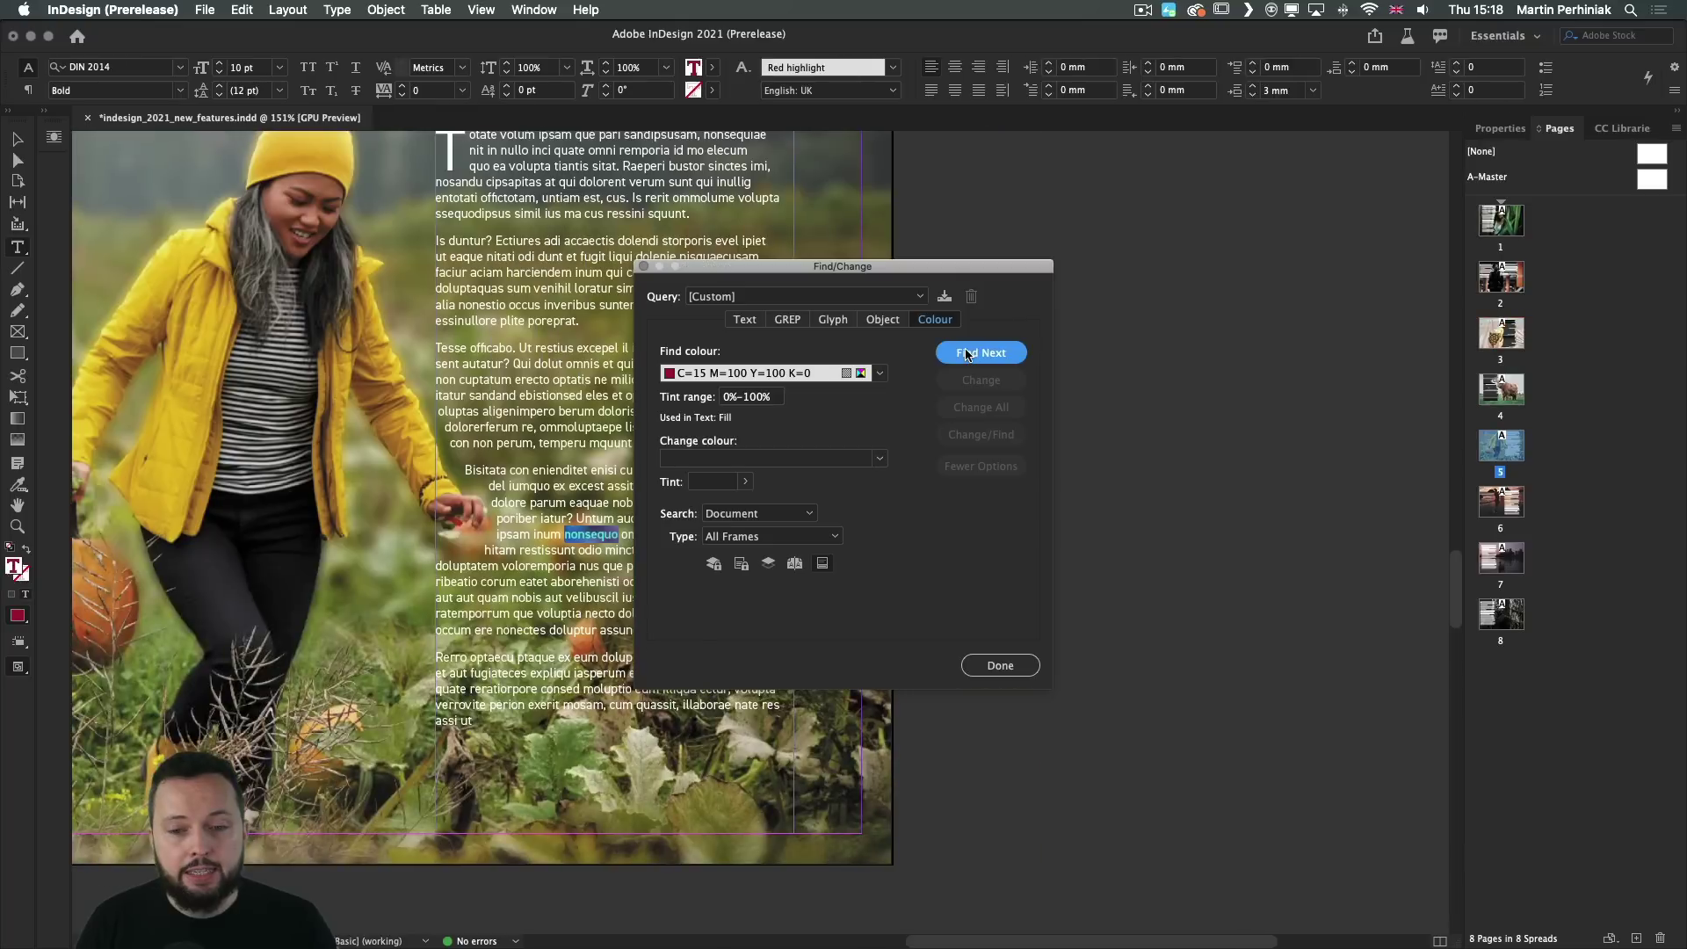
left_click_drag(780, 268, 1145, 270)
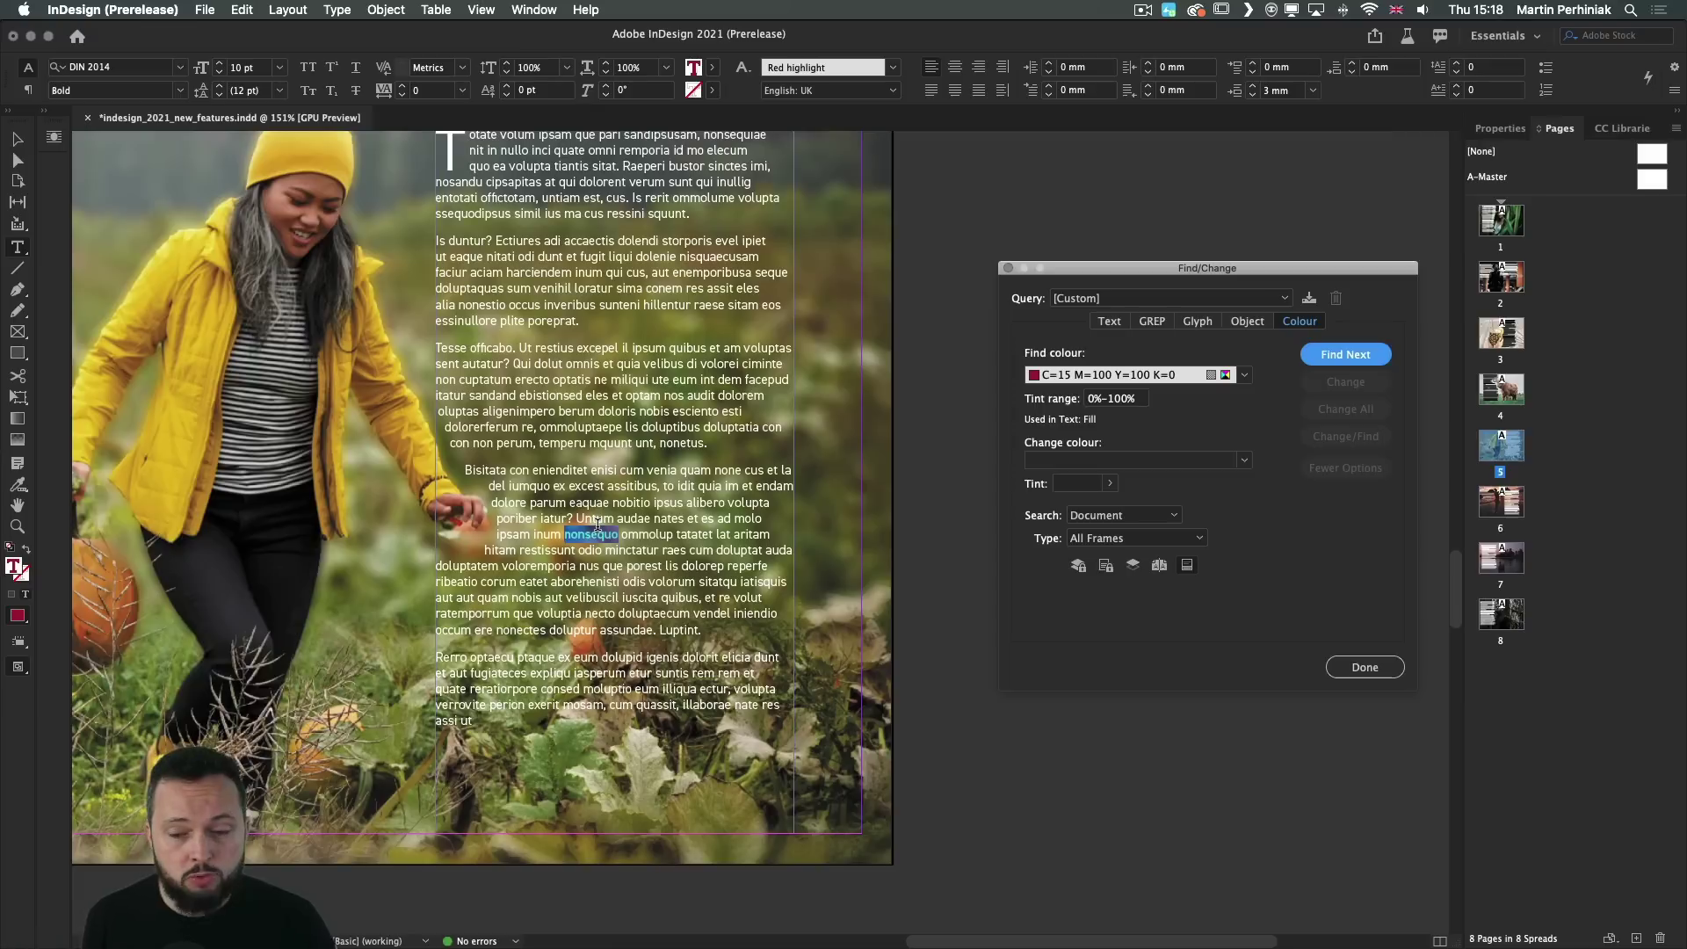
left_click_drag(1300, 268, 1182, 229)
Set the Change colour to C=100 M=0 Y=0 K=0 and glance at the saved queries.
left_click(1126, 423)
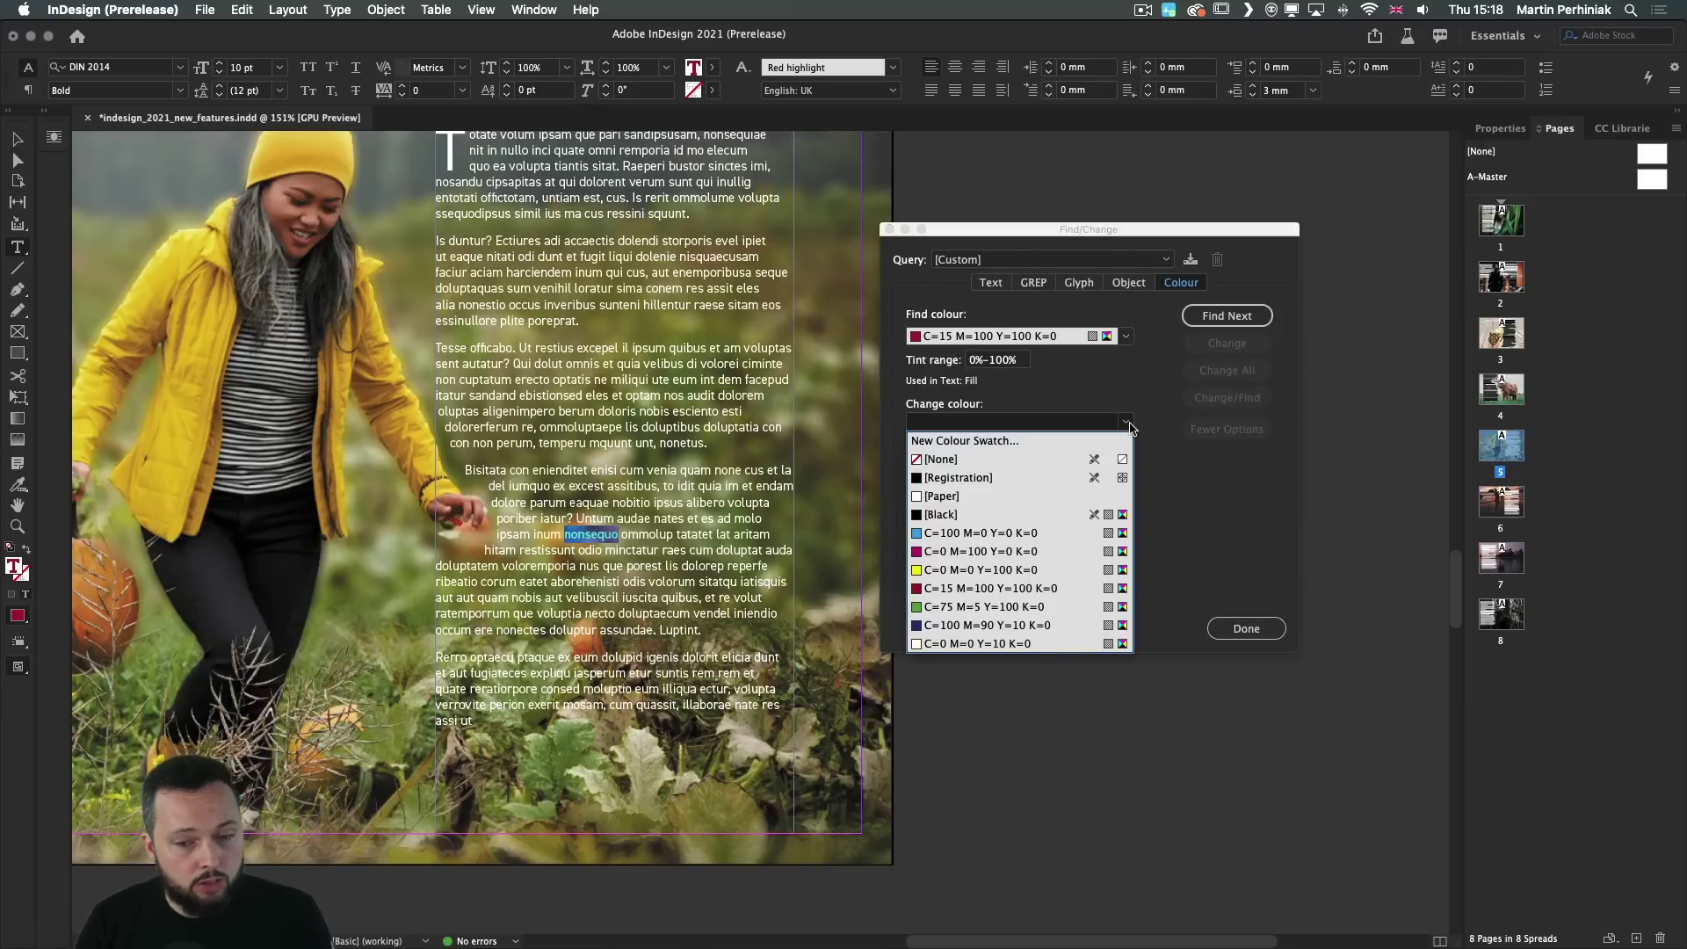
left_click(980, 533)
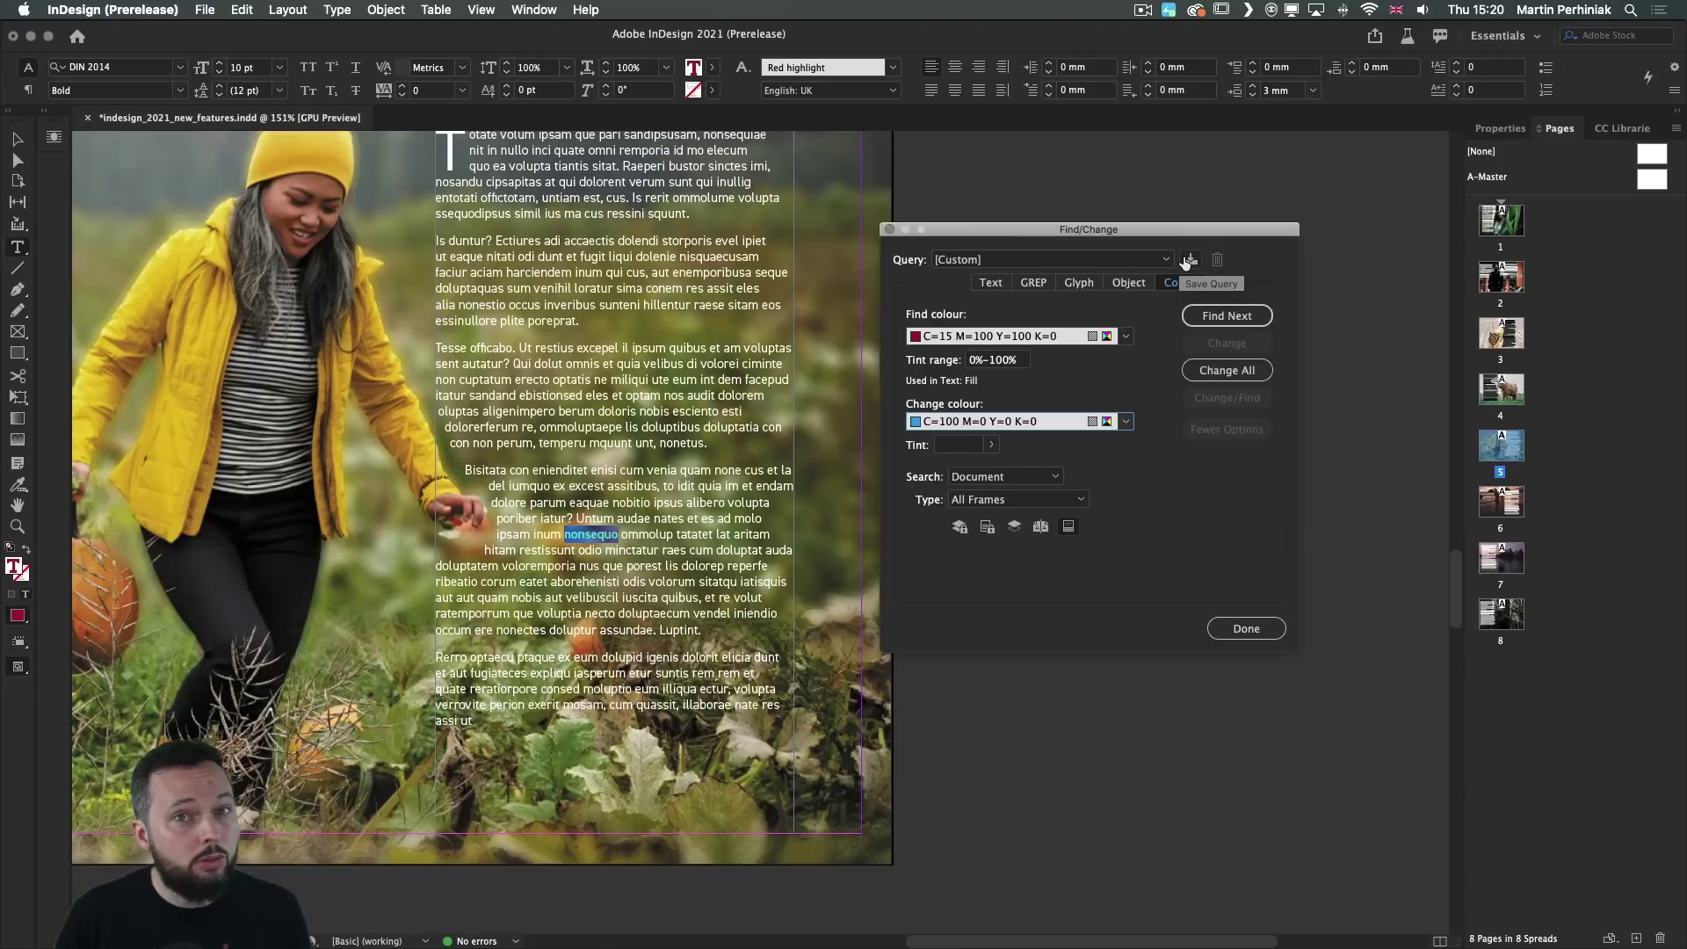
left_click(1107, 258)
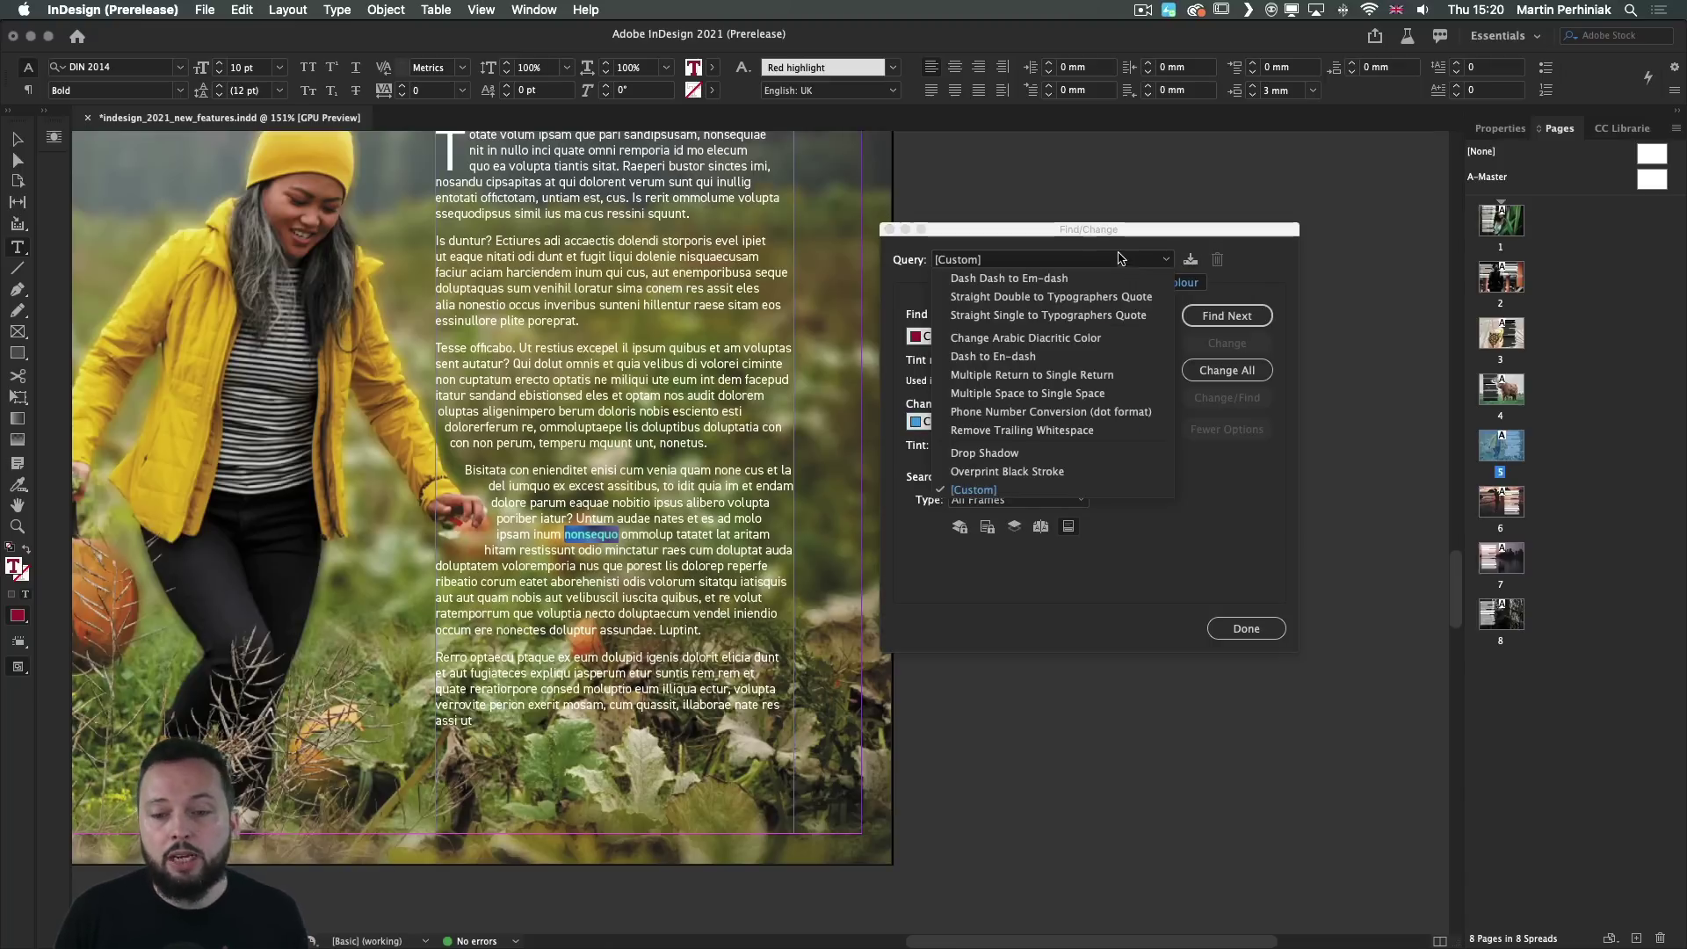
left_click(1106, 254)
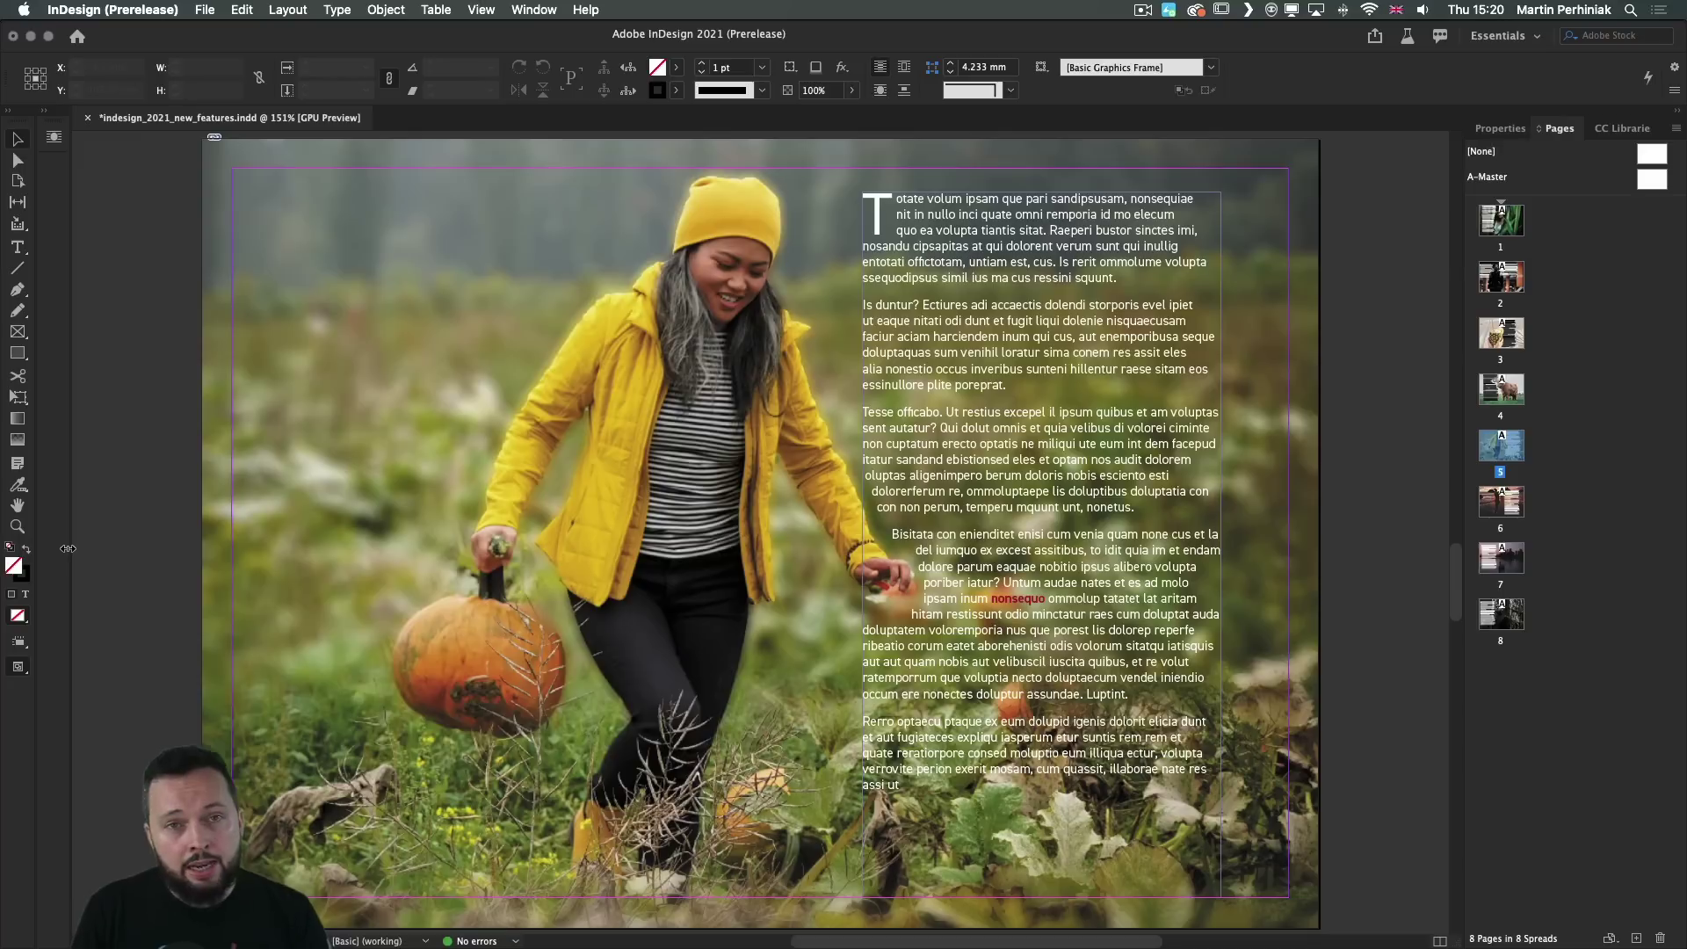
In the Fill colour picker's HSB view, adjust the hue and add it as swatch H=0 S=89 B=66.
double_click(14, 567)
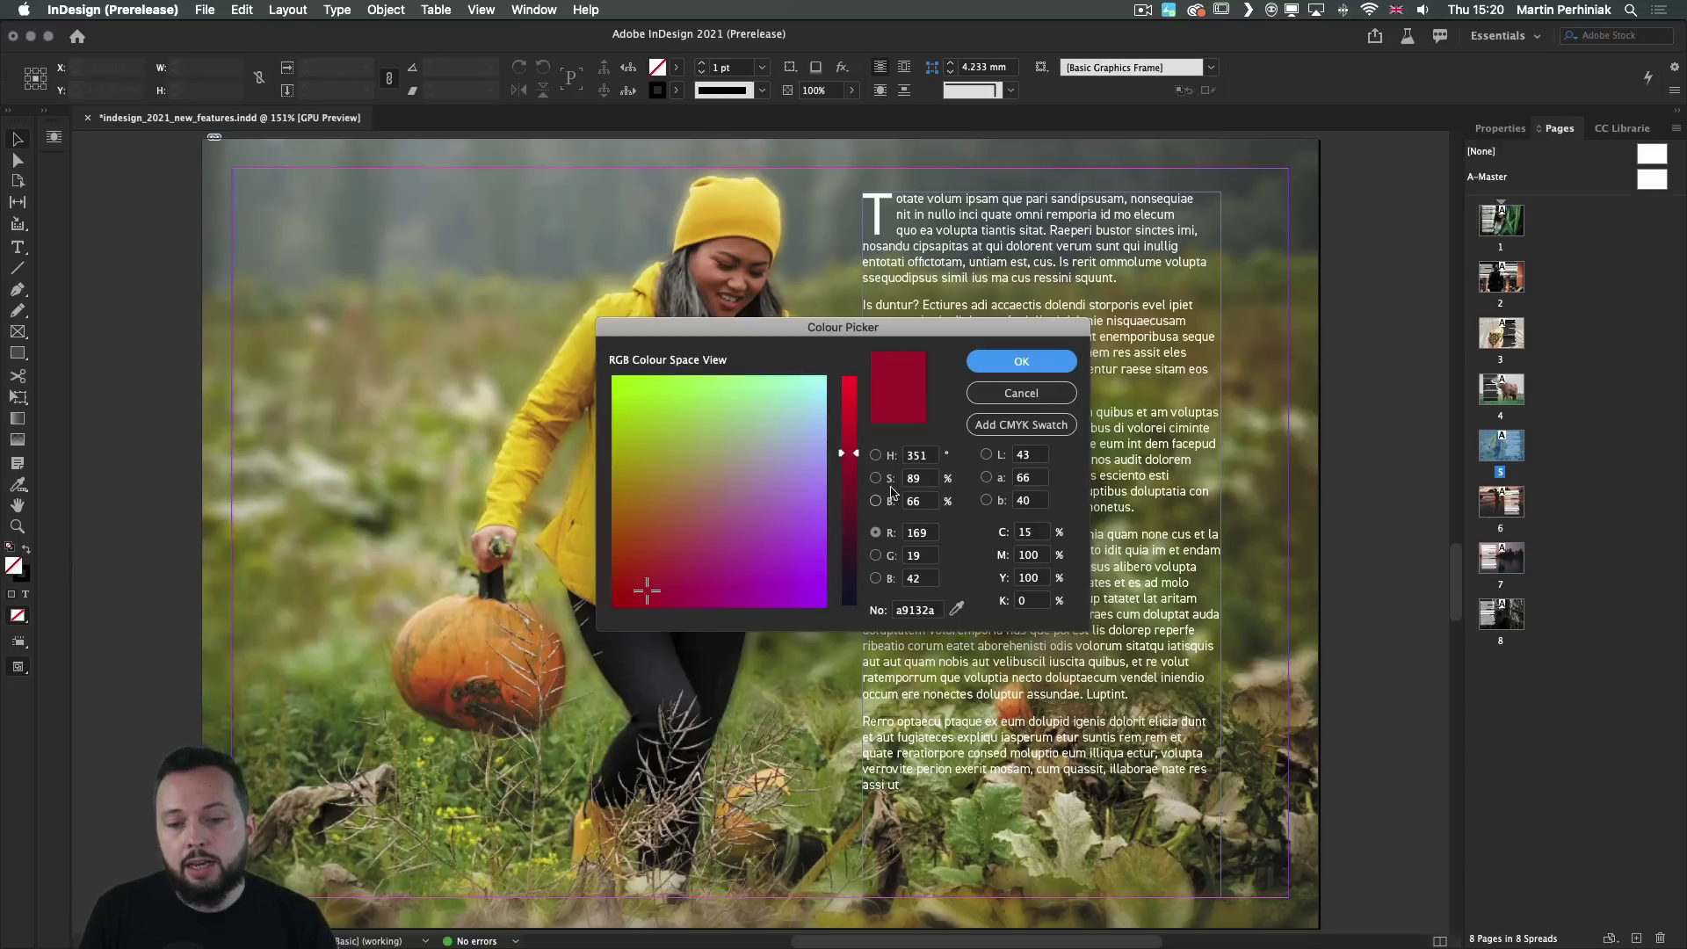
left_click(875, 456)
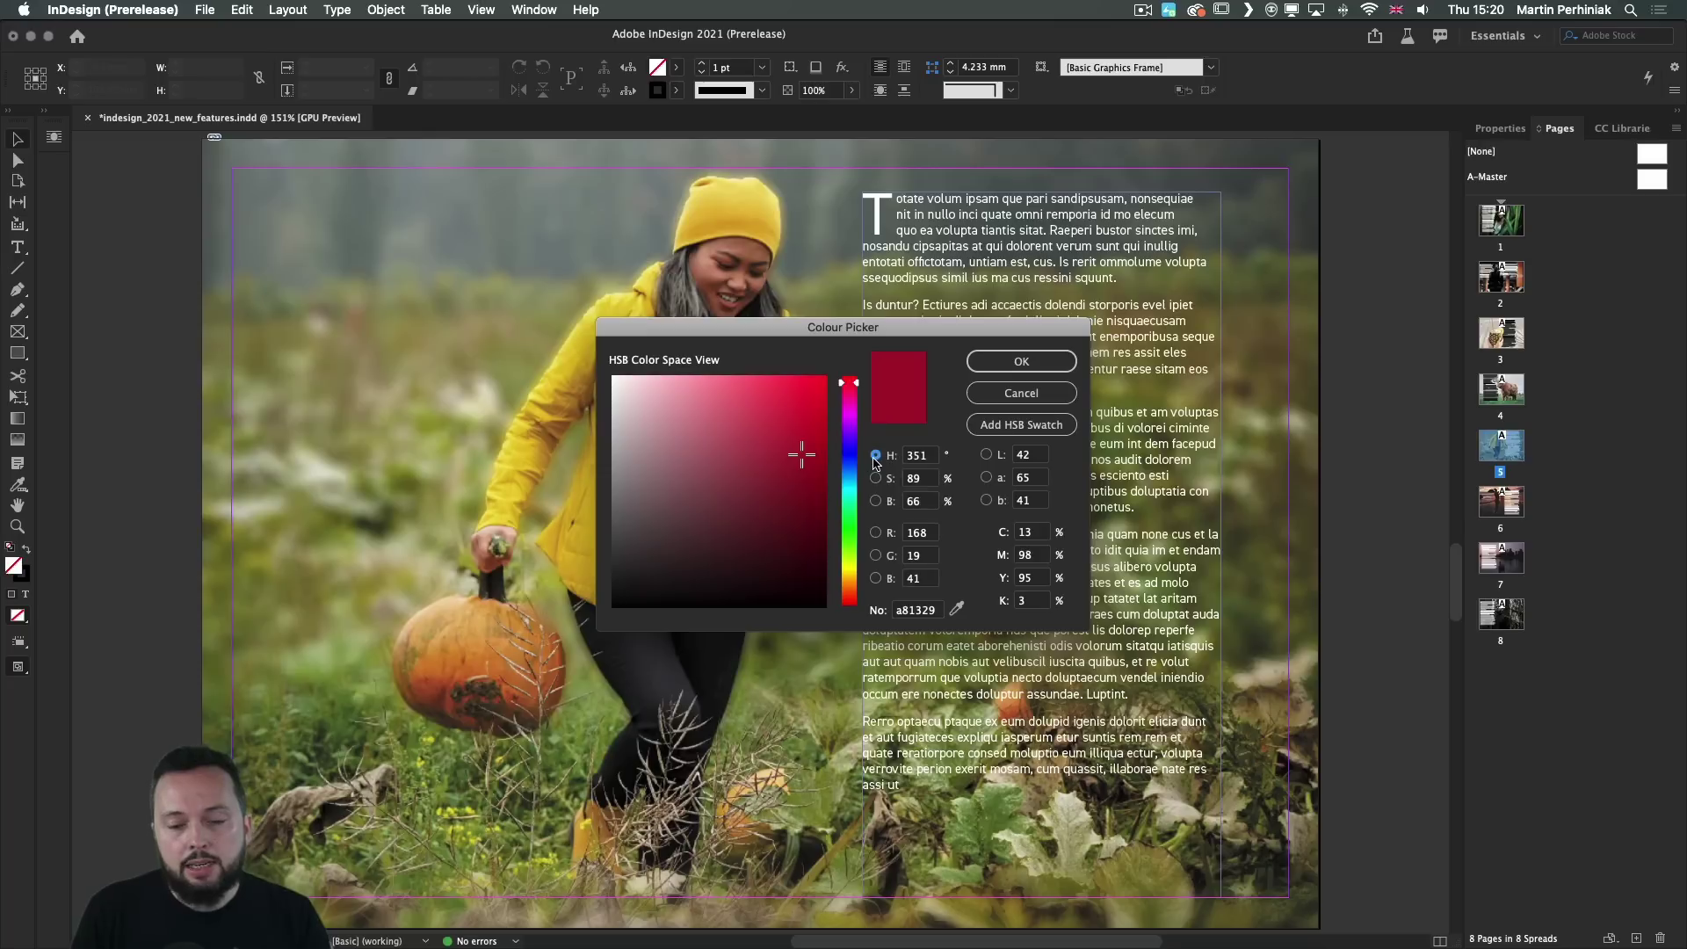
left_click(876, 478)
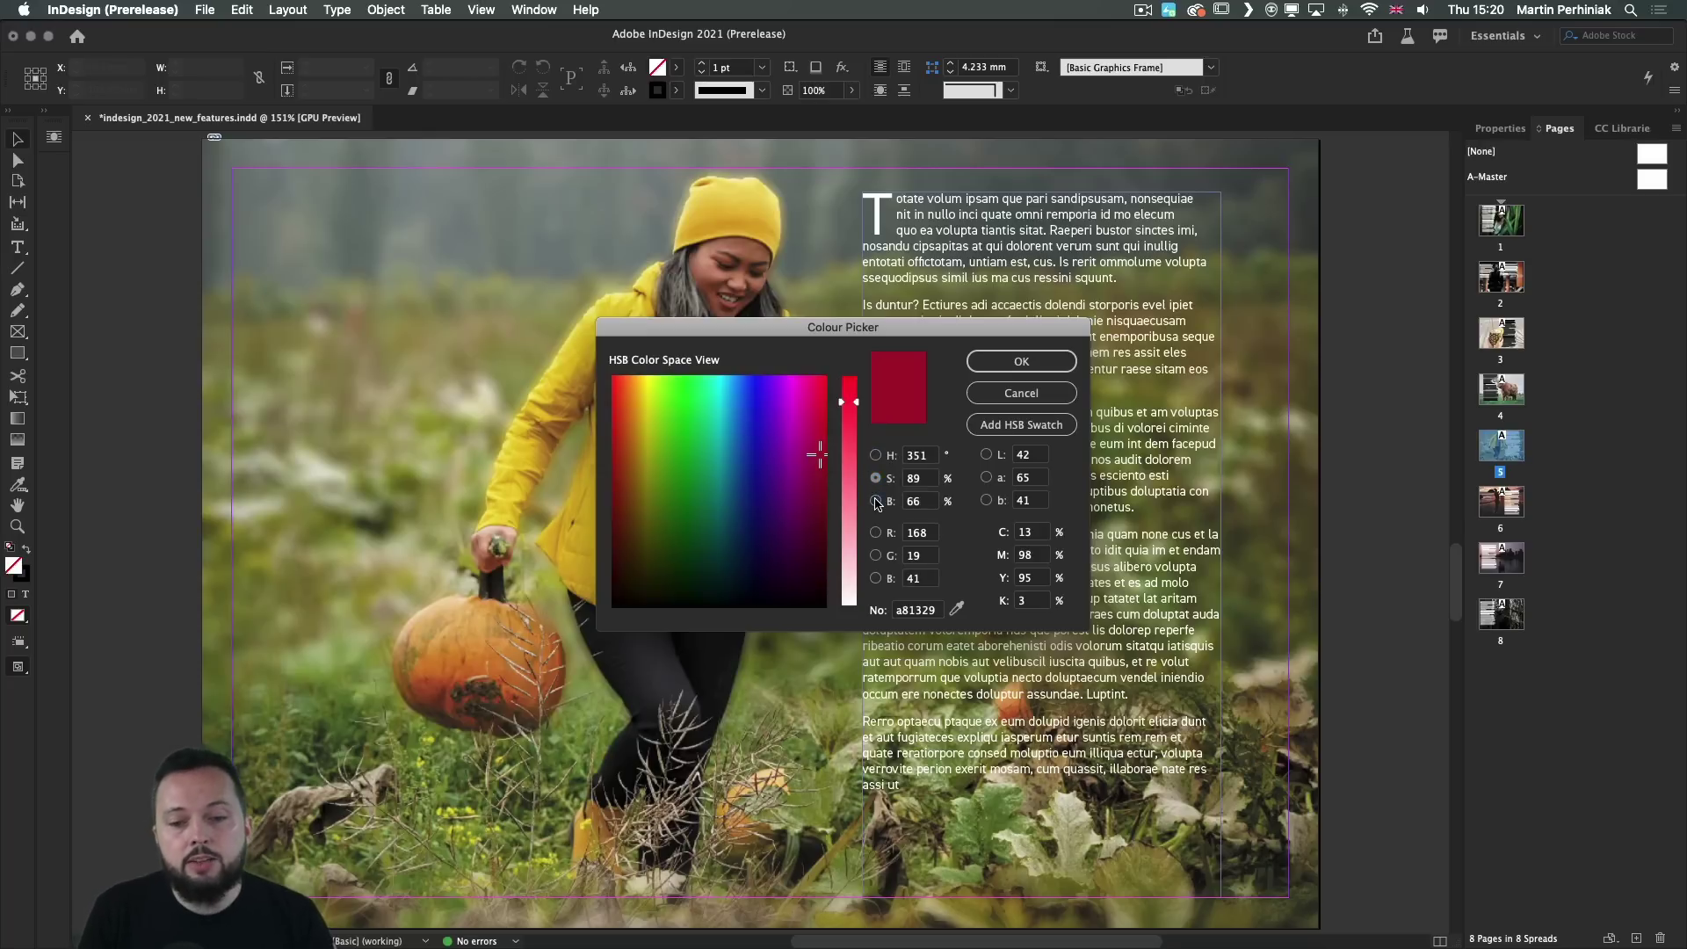
left_click(875, 501)
left_click(875, 455)
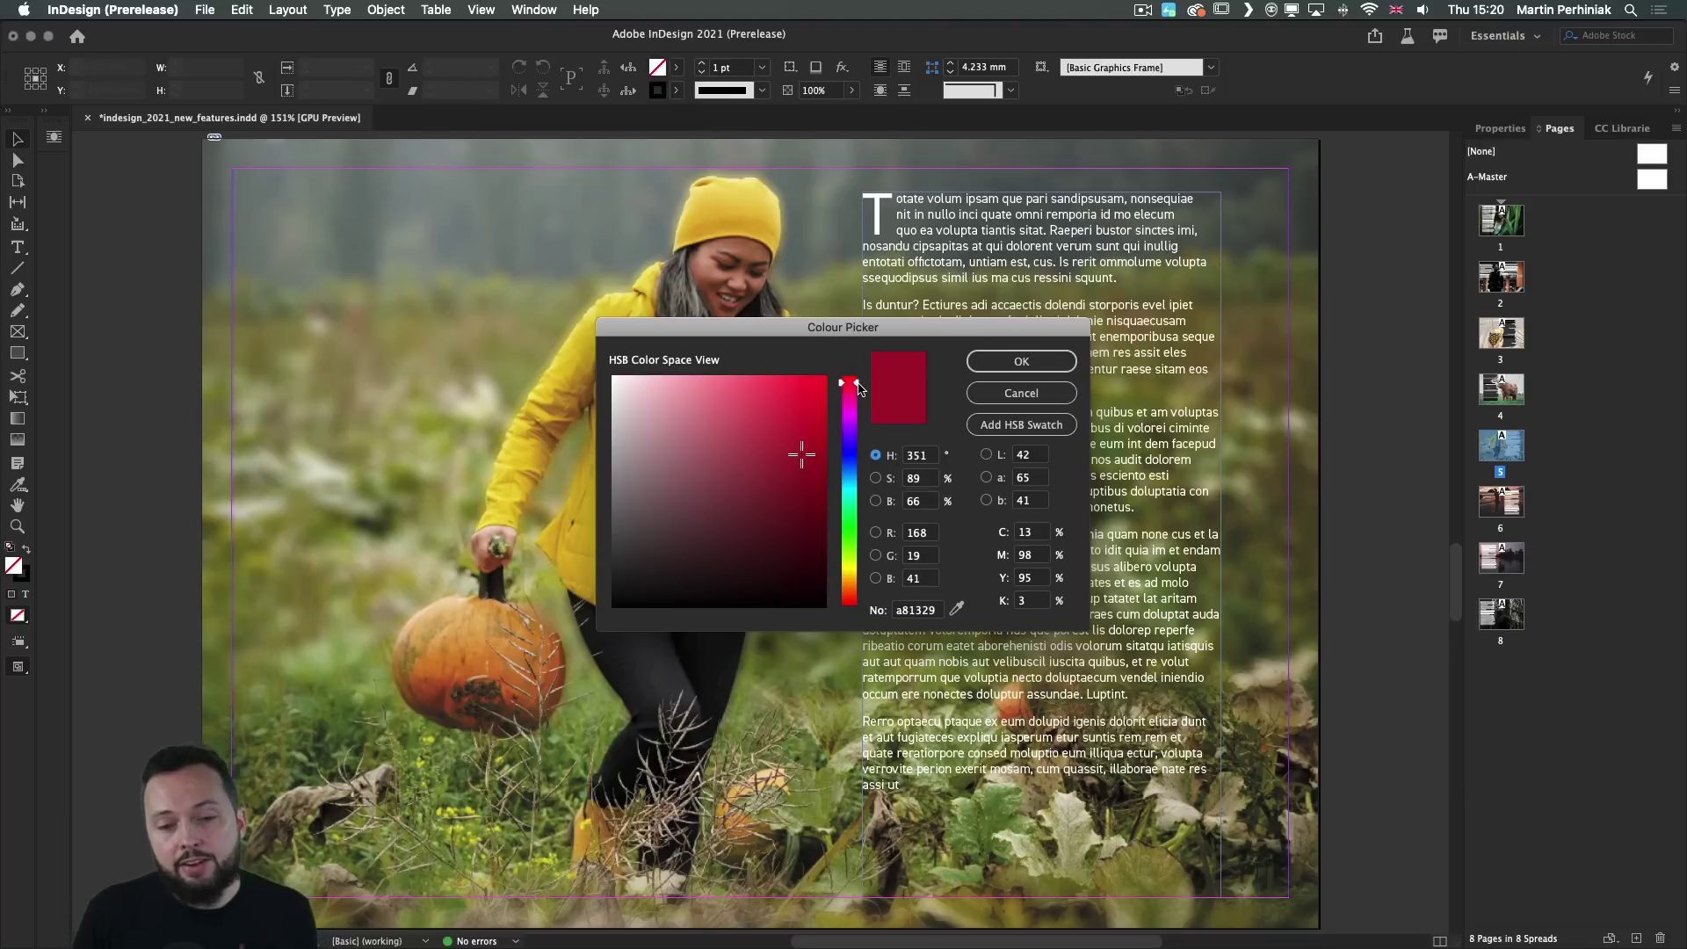
mouse_move(853, 387)
left_mouse_down()
mouse_move(854, 569)
mouse_move(853, 376)
left_mouse_up()
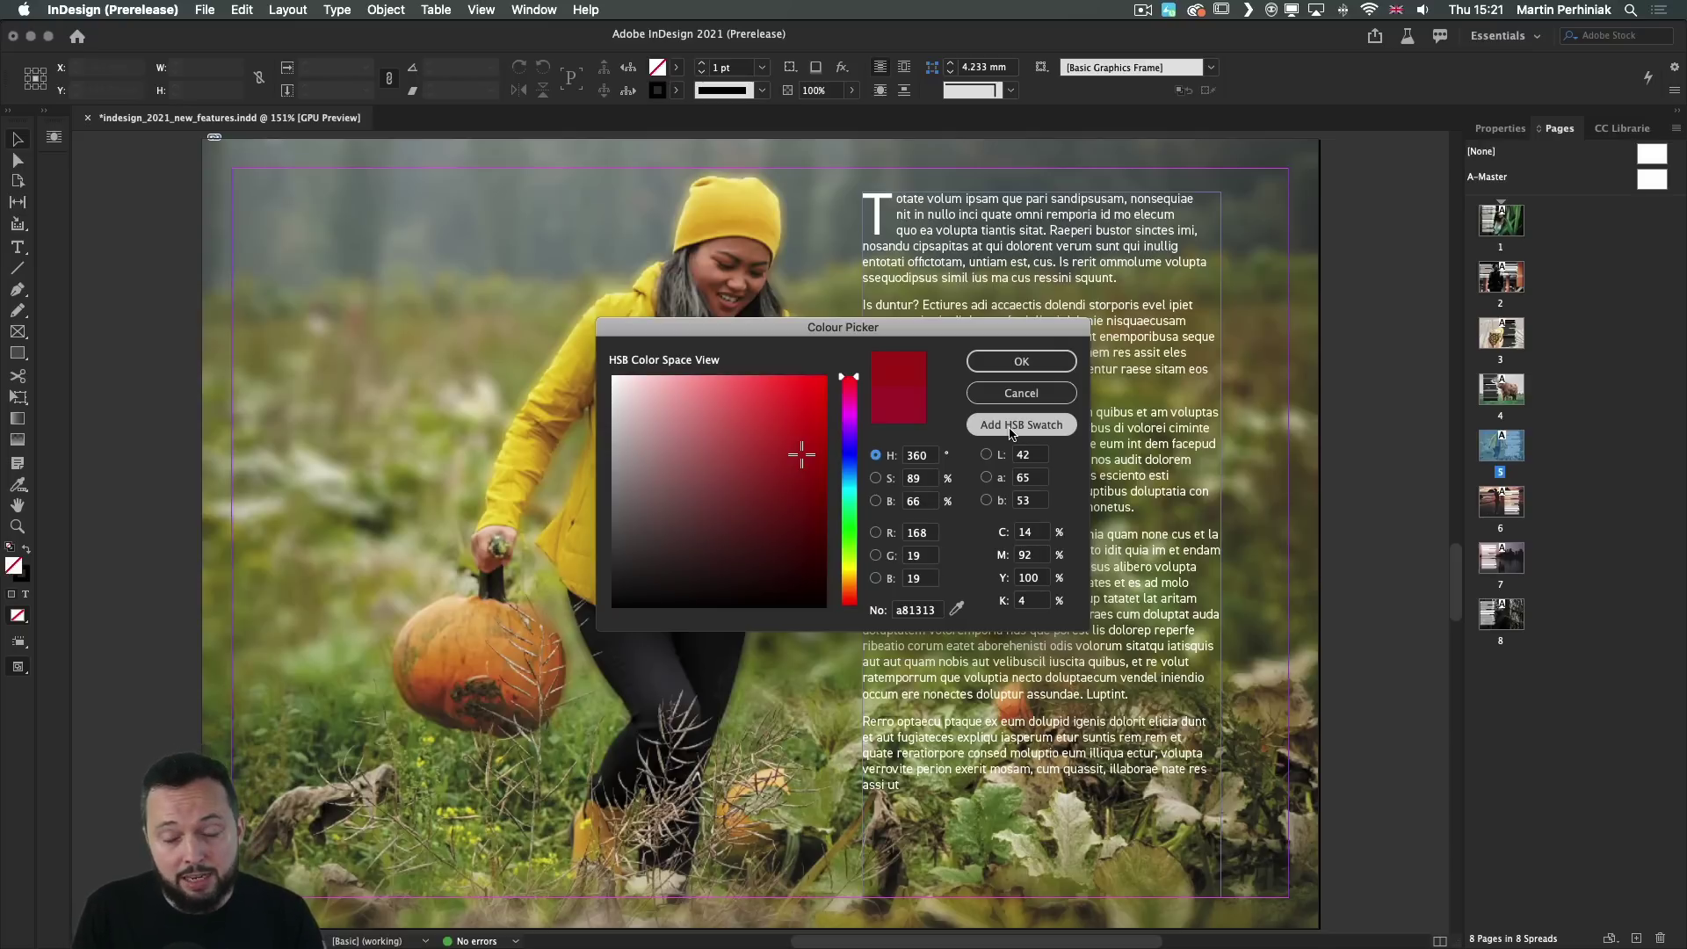
left_click(1011, 426)
Check the fill swatch list for the new H=0 S=89 B=66 swatch.
left_click(676, 67)
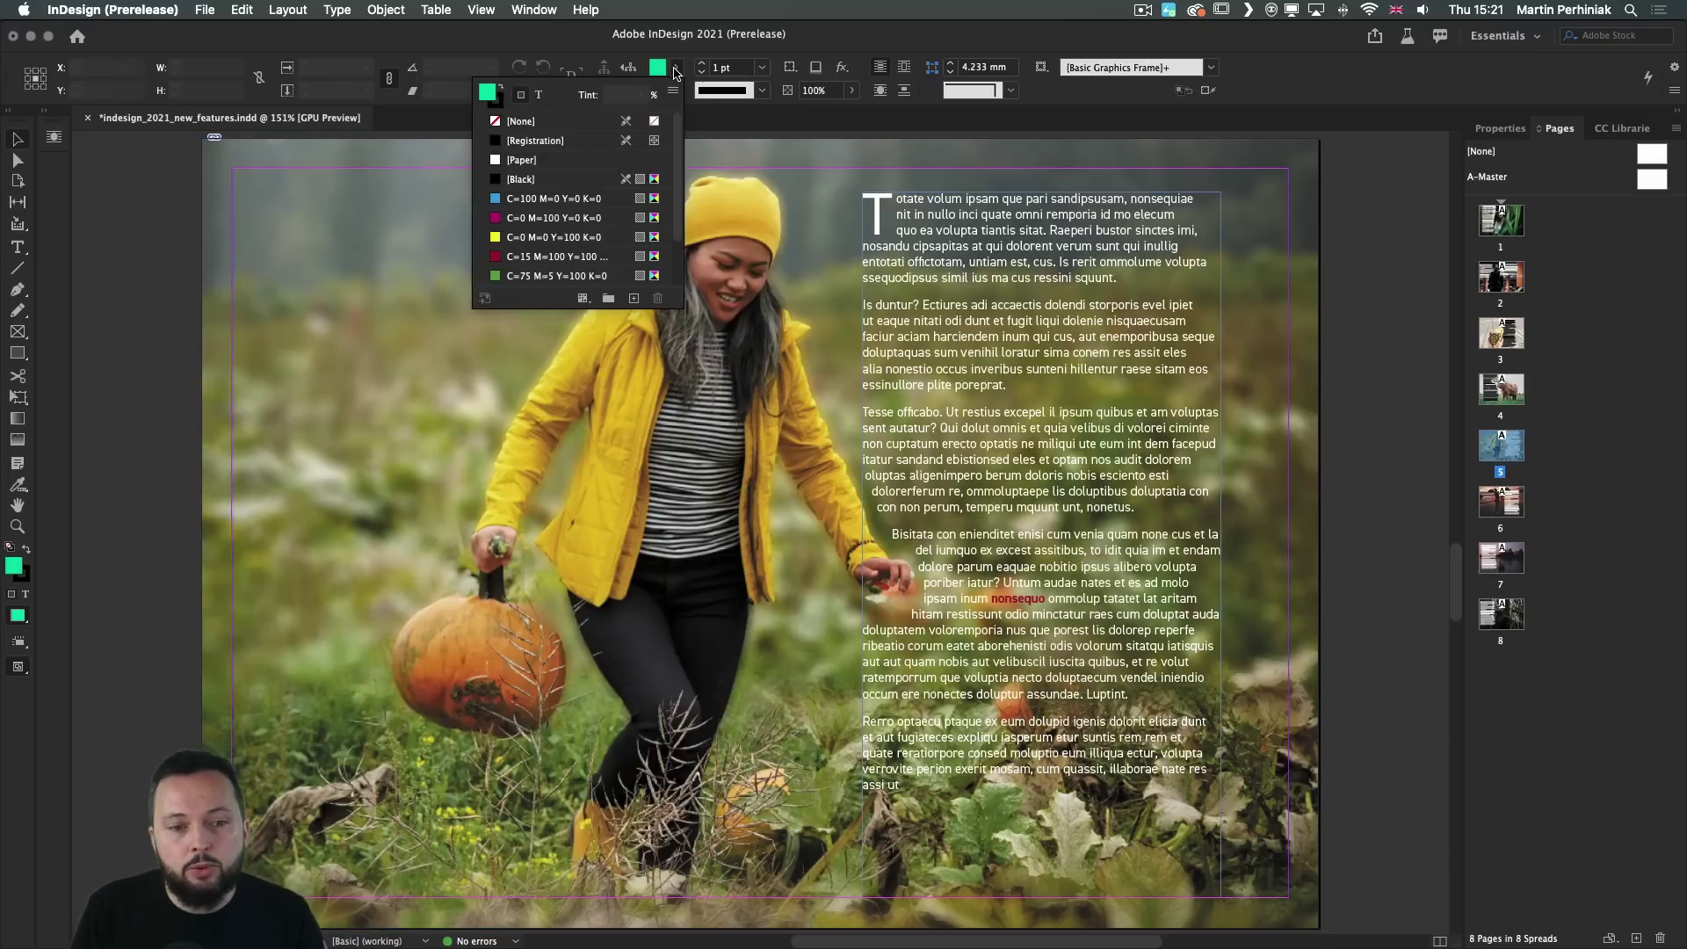
scroll(598, 227, "down", 1)
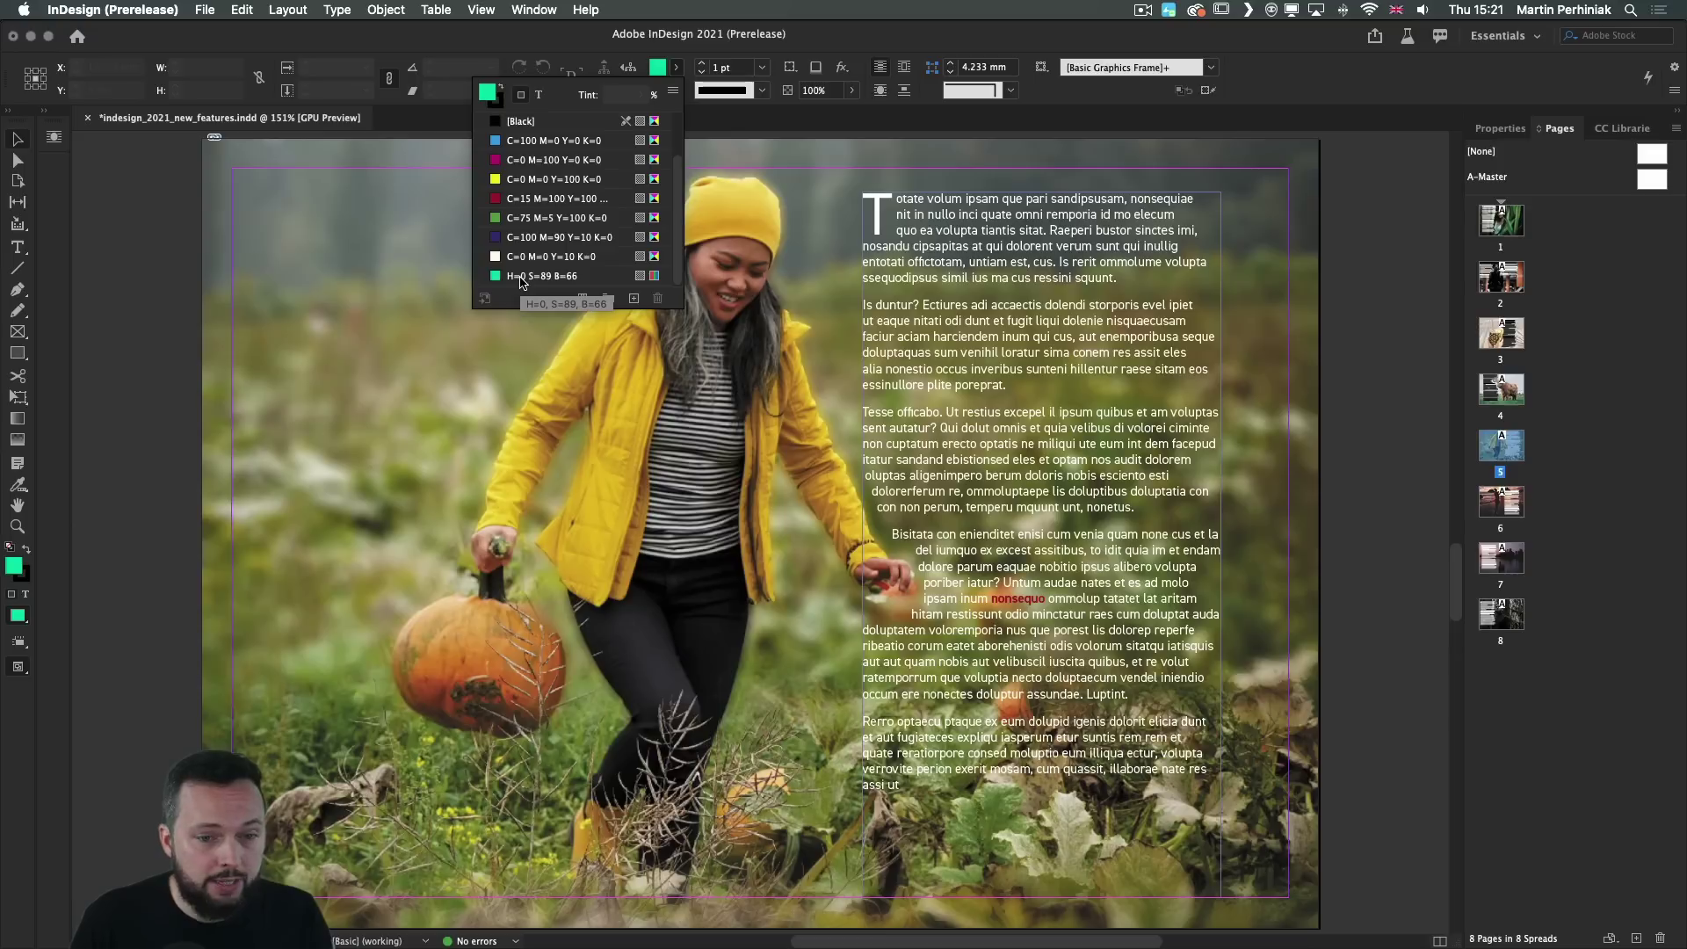
left_click(167, 234)
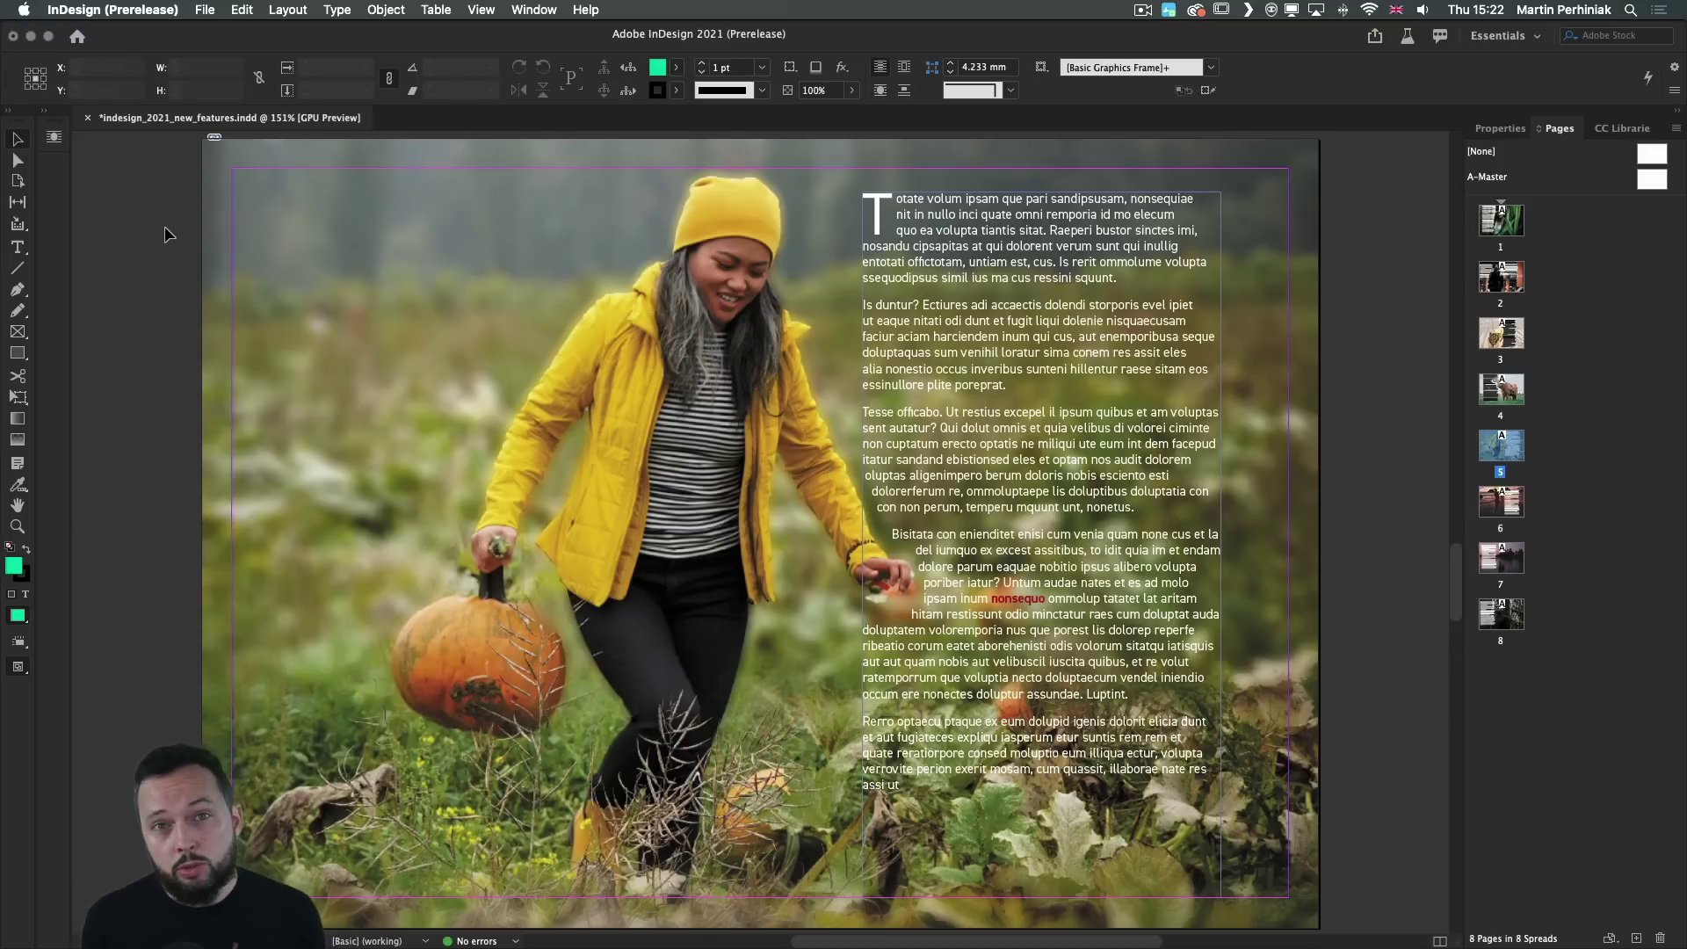